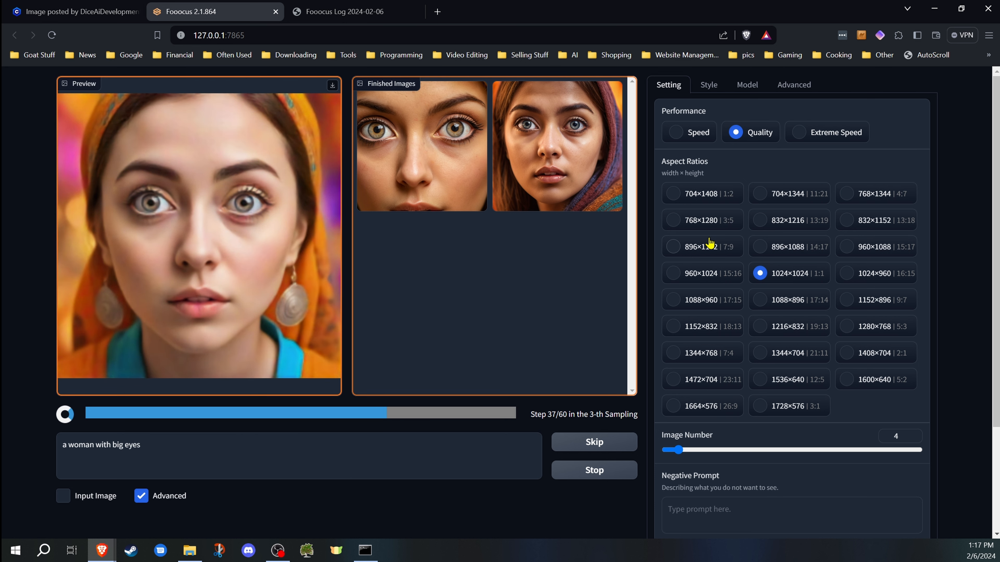
scroll(710, 242, down, 3)
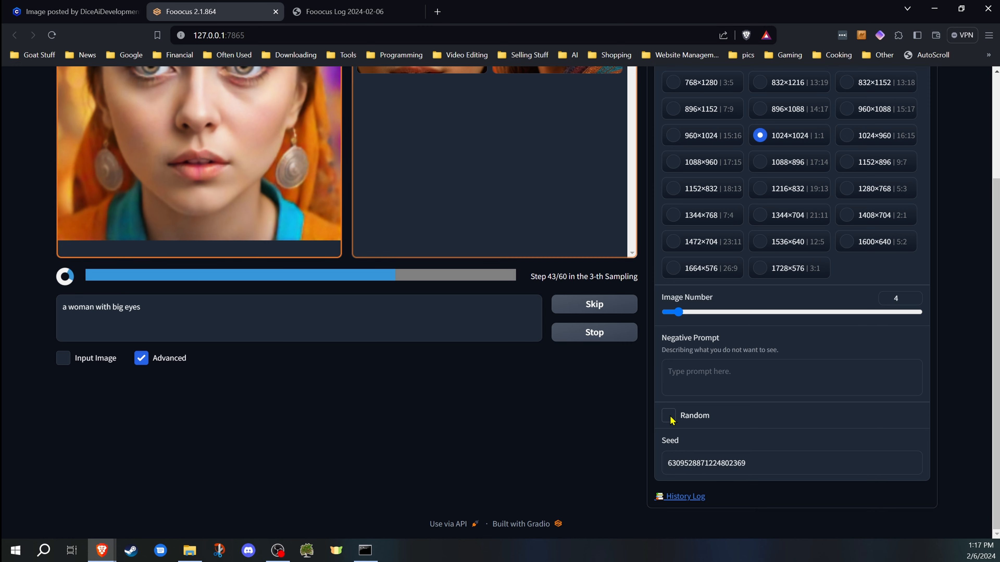
scroll(663, 423, up, 3)
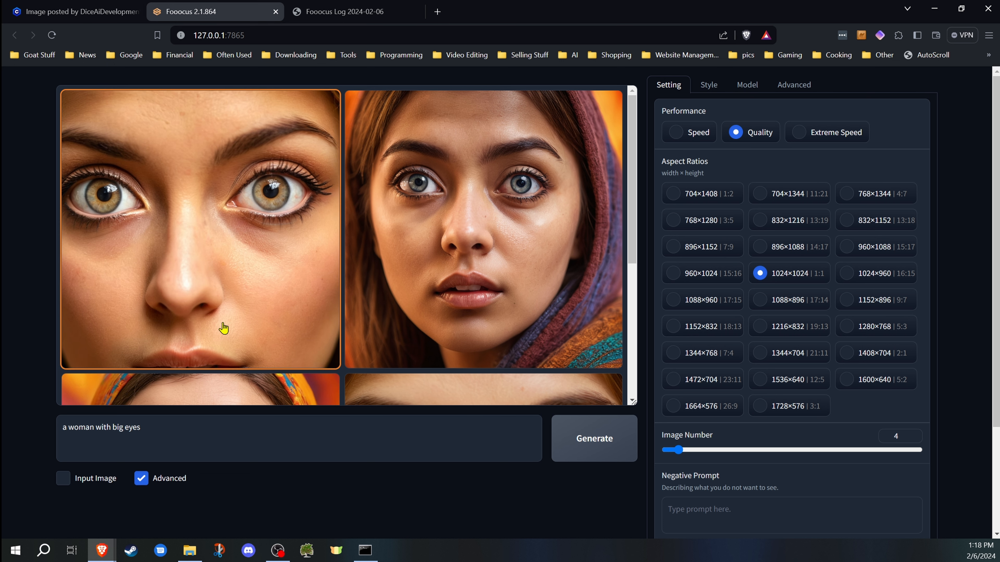
scroll(307, 317, down, 5)
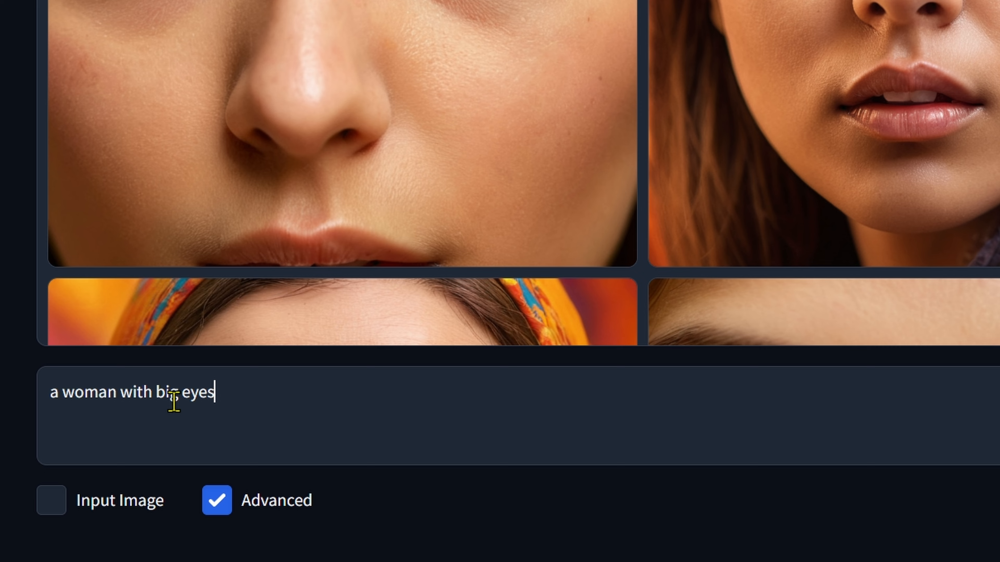
Add an emphasis weight to "big eyes" in the prompt, varying it up and down and ending at 1.5
drag(158, 394, 216, 395)
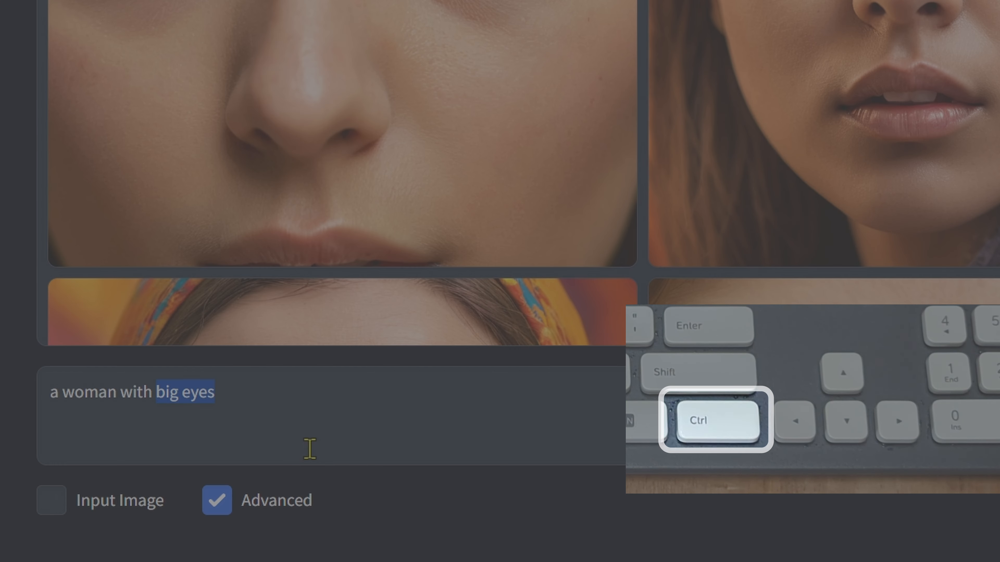
key(ctrl+Down)
key(ctrl+Up)
key(ctrl+Up)
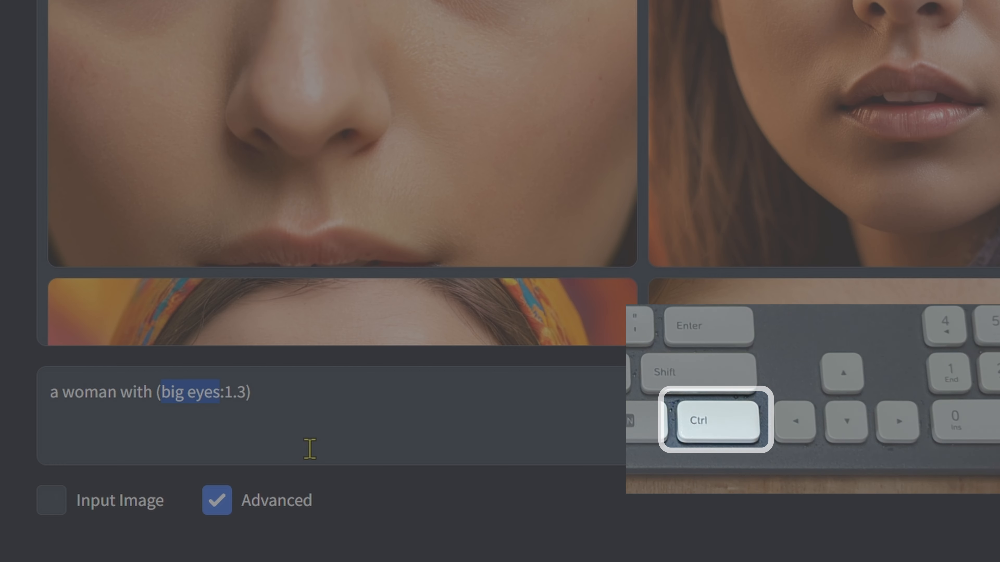
key(ctrl+Up)
key(ctrl+Down)
key(ctrl+Down)
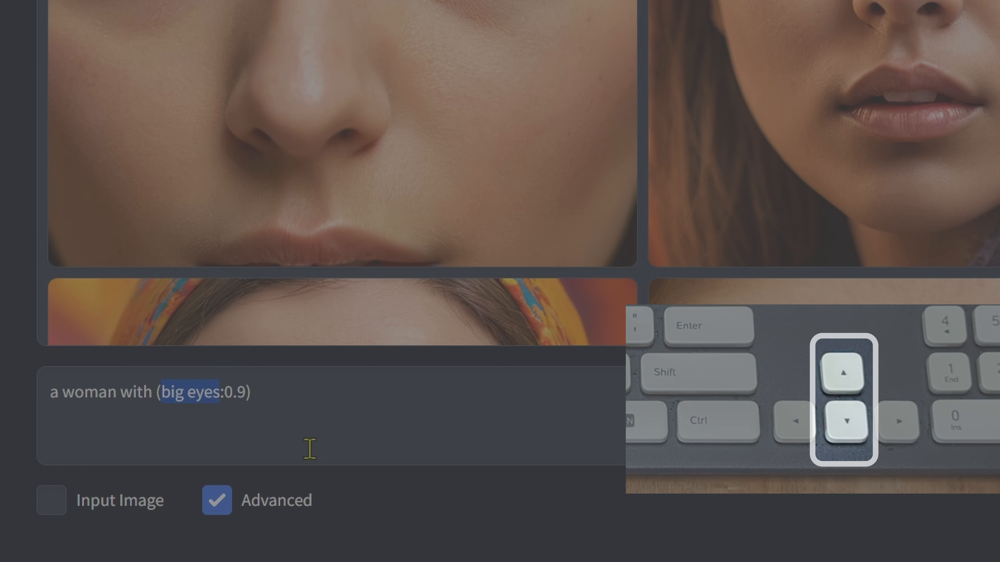
key(ctrl+Up)
key(ctrl+Up)
key(ctrl+Up)
key(ctrl+Down)
key(ctrl+Down)
key(ctrl+Down)
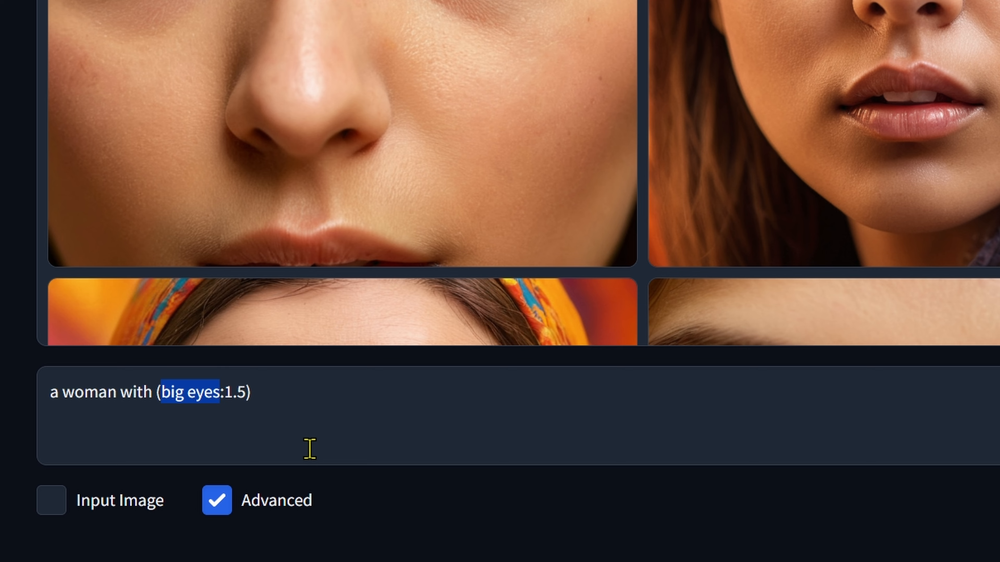
Lower the emphasis weight of "big eyes" in the prompt to 0.7
key(ctrl+Down)
key(ctrl+Down)
key(ctrl+Down)
key(ctrl+Down)
key(ctrl+Down)
click(284, 393)
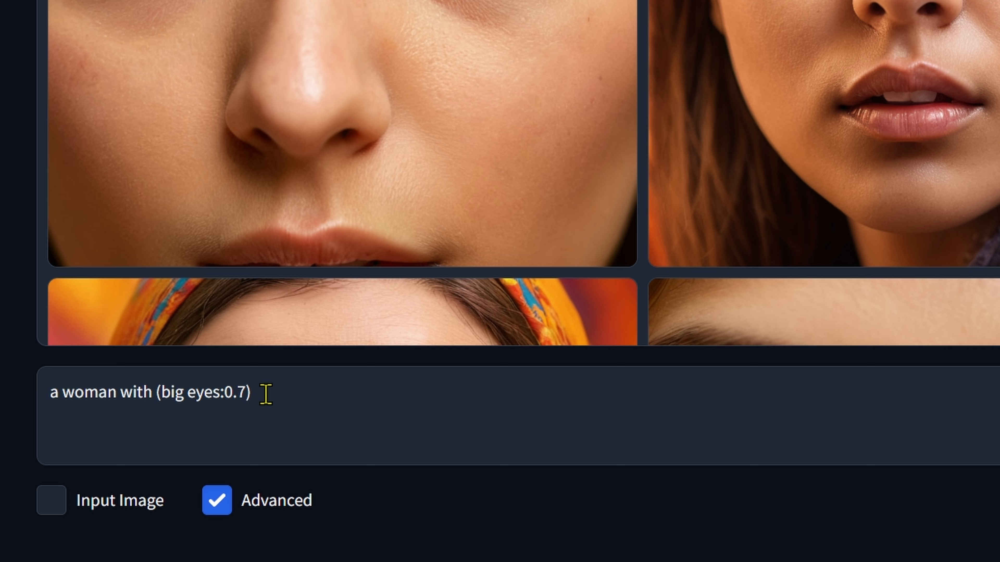
Try a nested emphasis weight of 1.5 around the whole "(big eyes:0.7)" term, and remove it again
drag(266, 397, 157, 393)
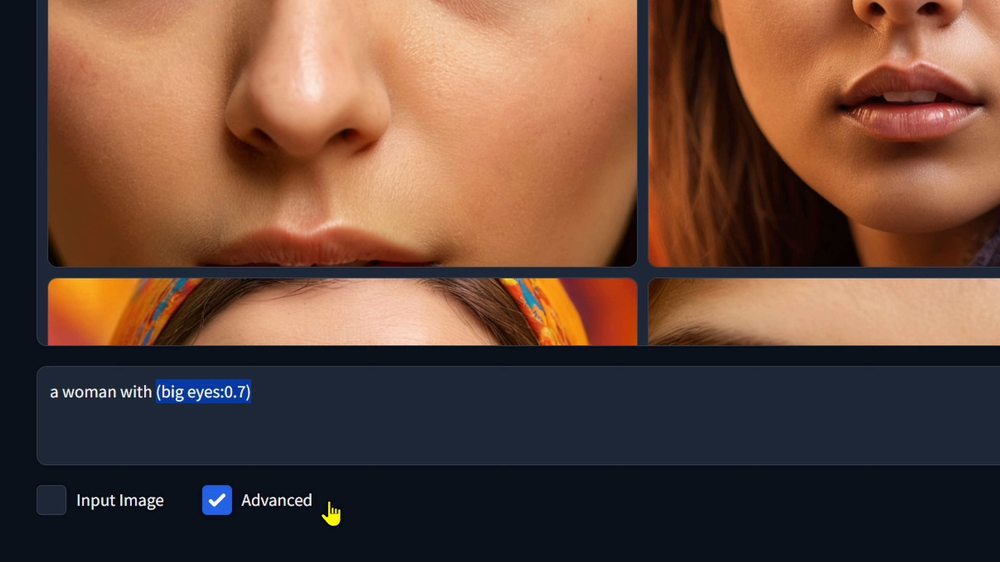
key(ctrl+Up)
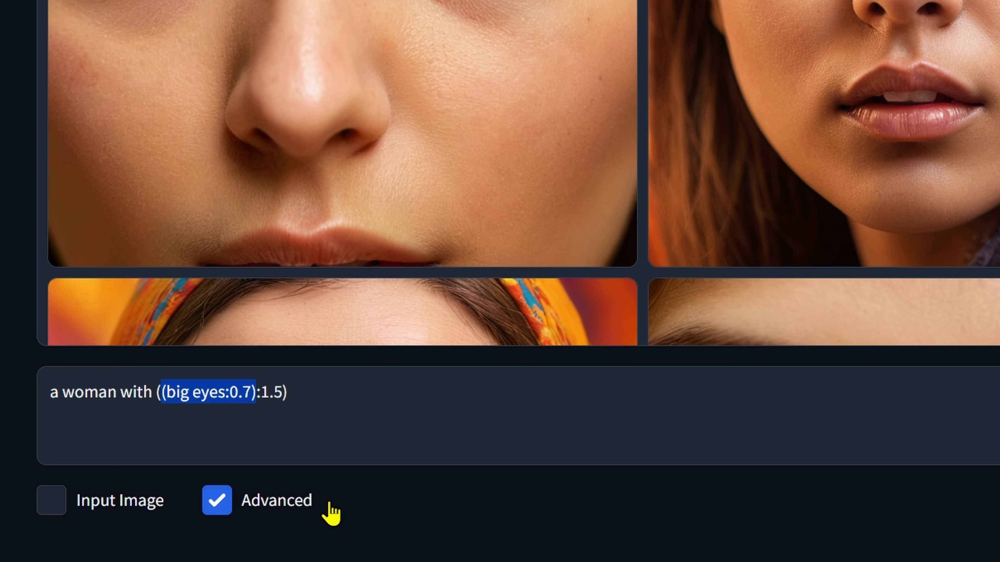
key(ctrl+Down)
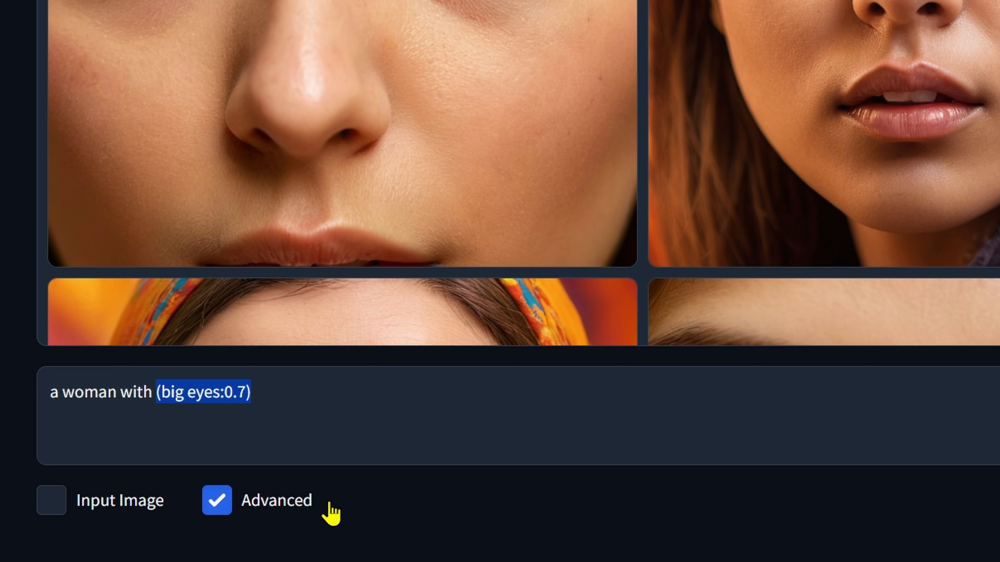
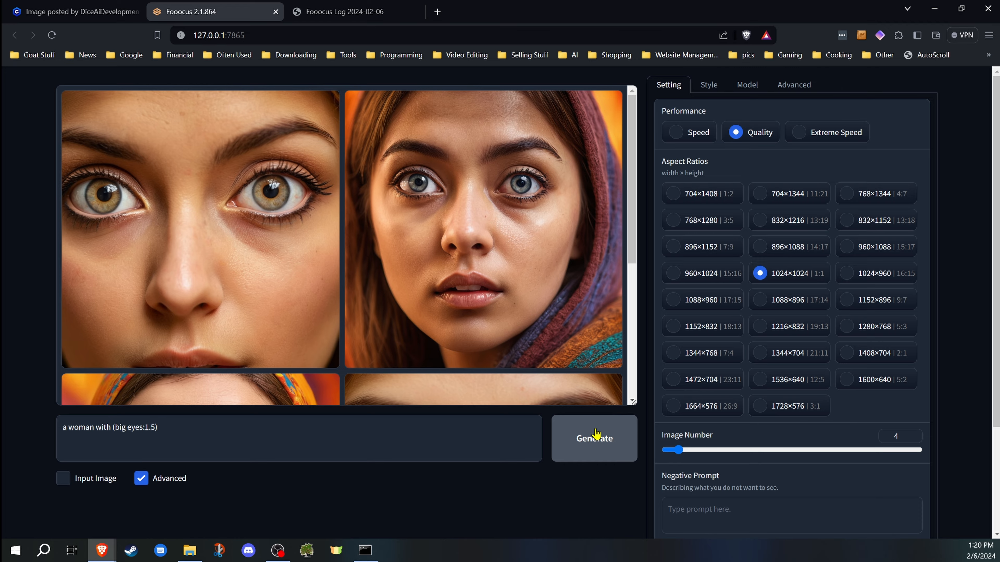
Generate four images from the prompt "a woman with (big eyes:1.5)"
click(596, 444)
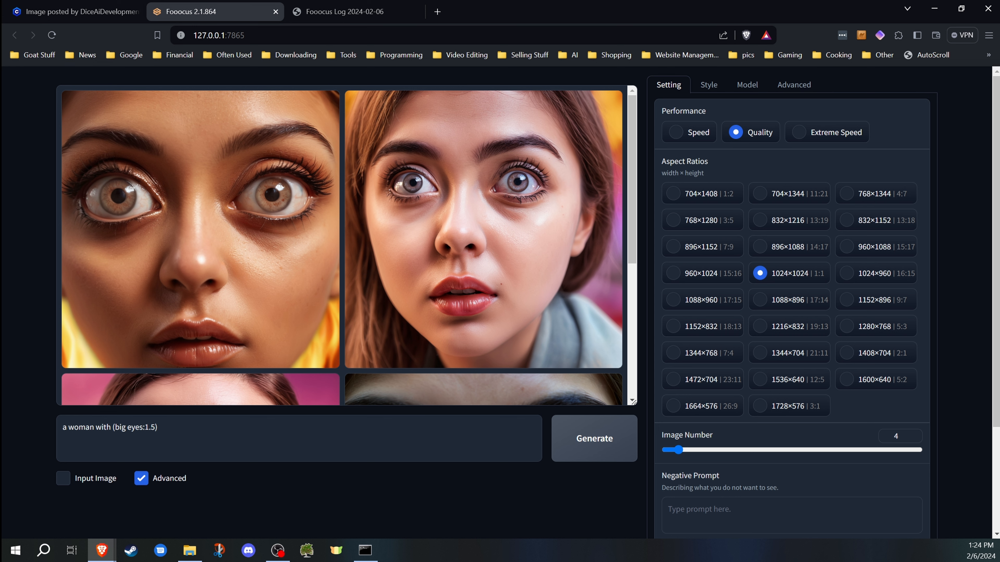
Switch to the Photos app and compare the images made without emphasis side by side with their weighted counterparts
key(alt+Tab)
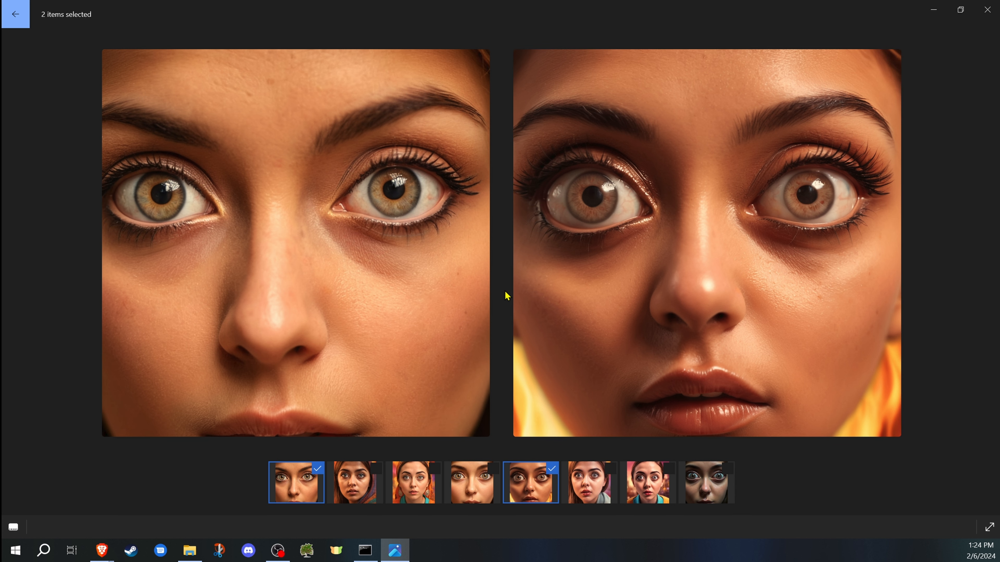
mouse_move(546, 285)
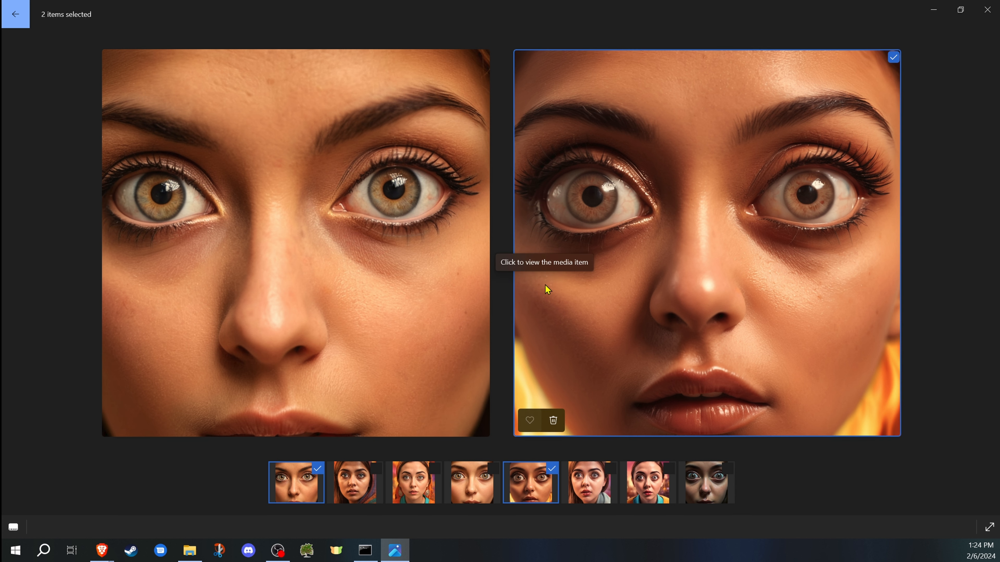
key(Right)
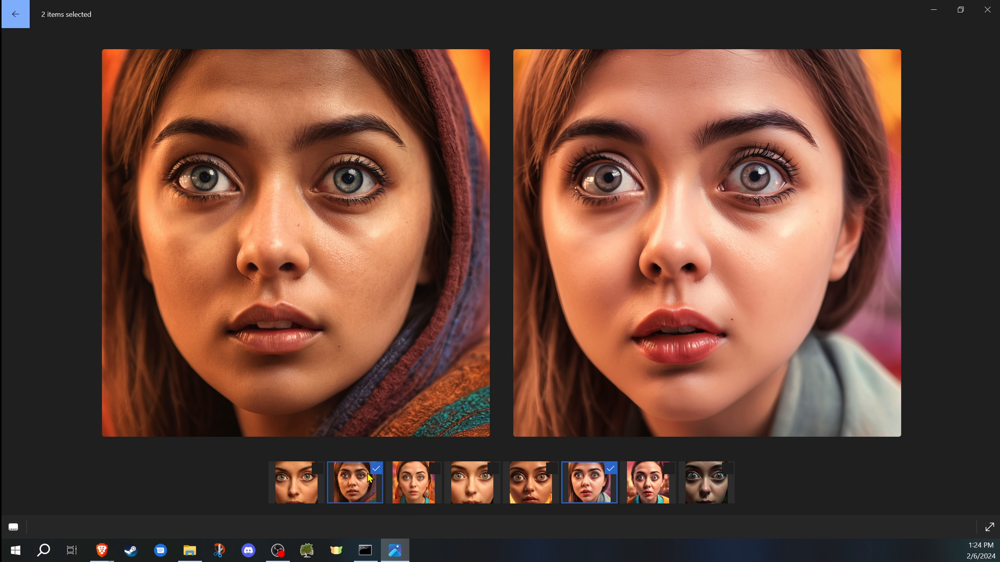
click(376, 469)
click(497, 471)
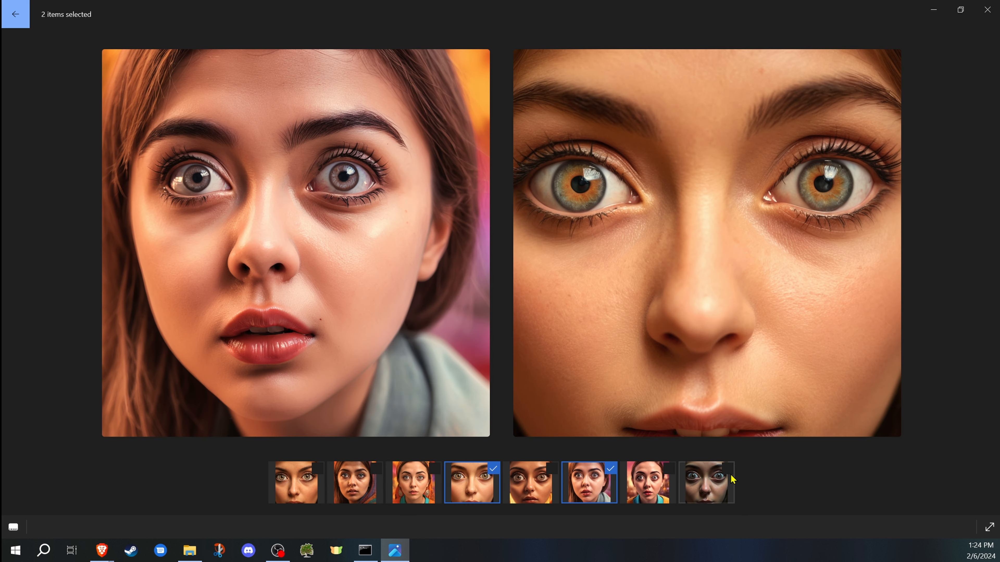
click(610, 469)
click(716, 470)
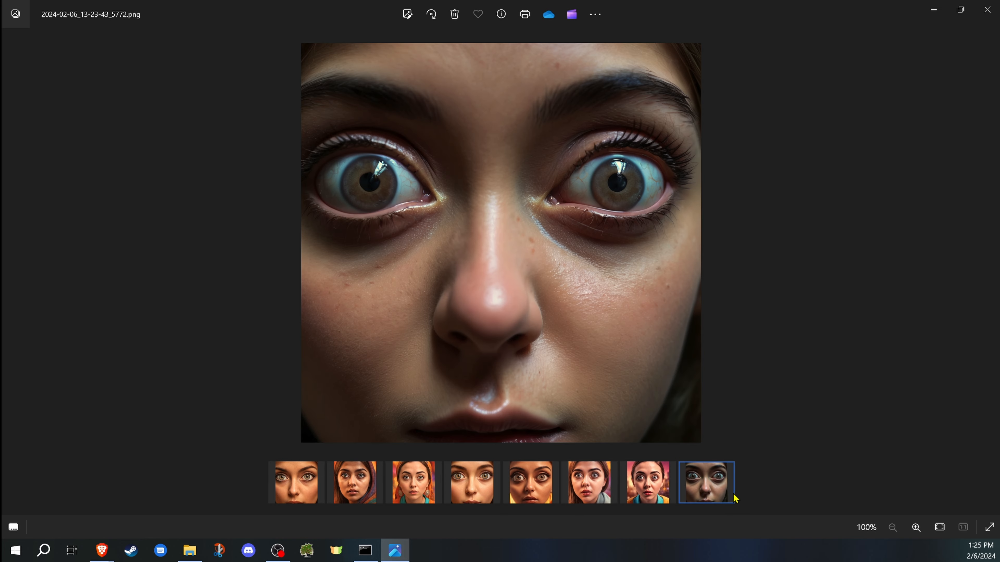
click(497, 470)
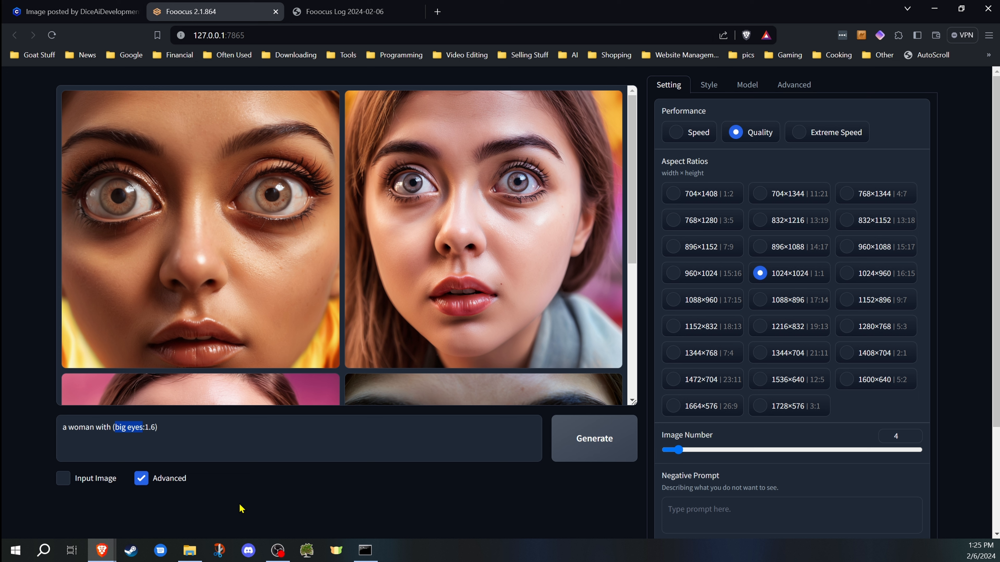
Remove the emphasis weight from "big eyes" in the prompt and set the weight of "woman" to 0.9
key(ctrl+Down)
key(ctrl+Down)
click(81, 428)
drag(70, 427, 93, 428)
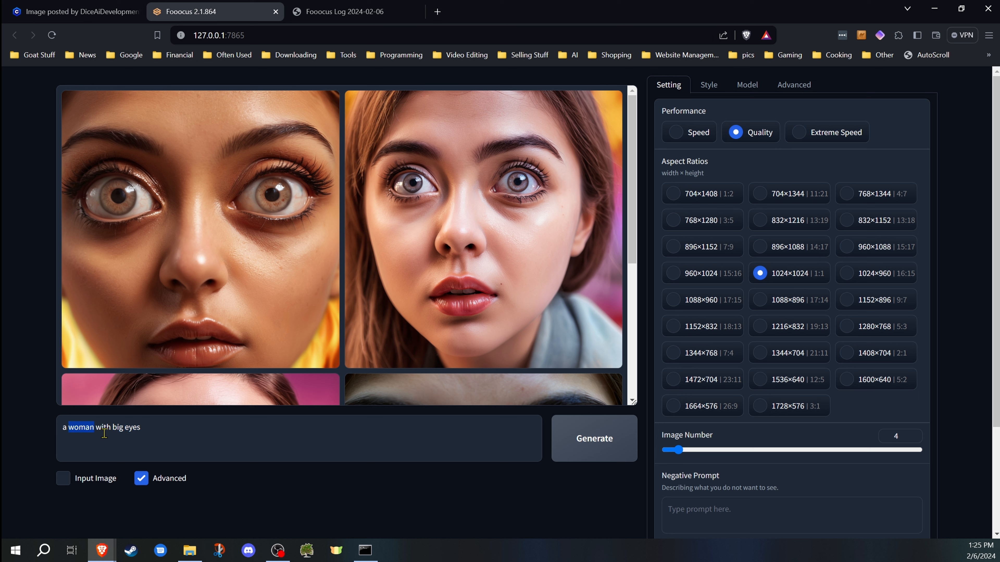
key(ctrl+Up)
key(ctrl+Up)
key(ctrl+Down)
key(ctrl+Down)
key(ctrl+Down)
key(ctrl+Down)
click(163, 441)
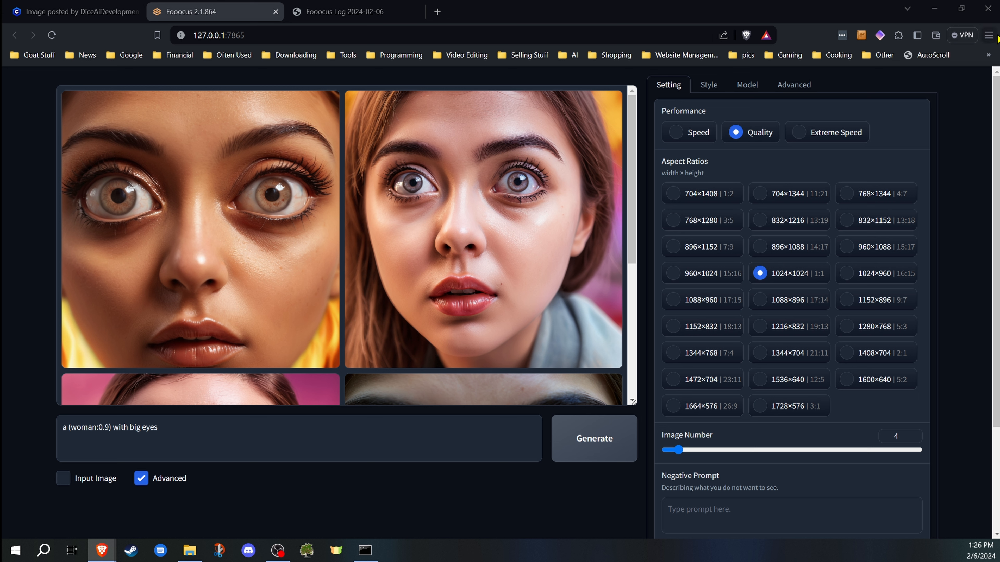
Search the Brave browser settings for "dark" and view the available Brave colors options
click(989, 35)
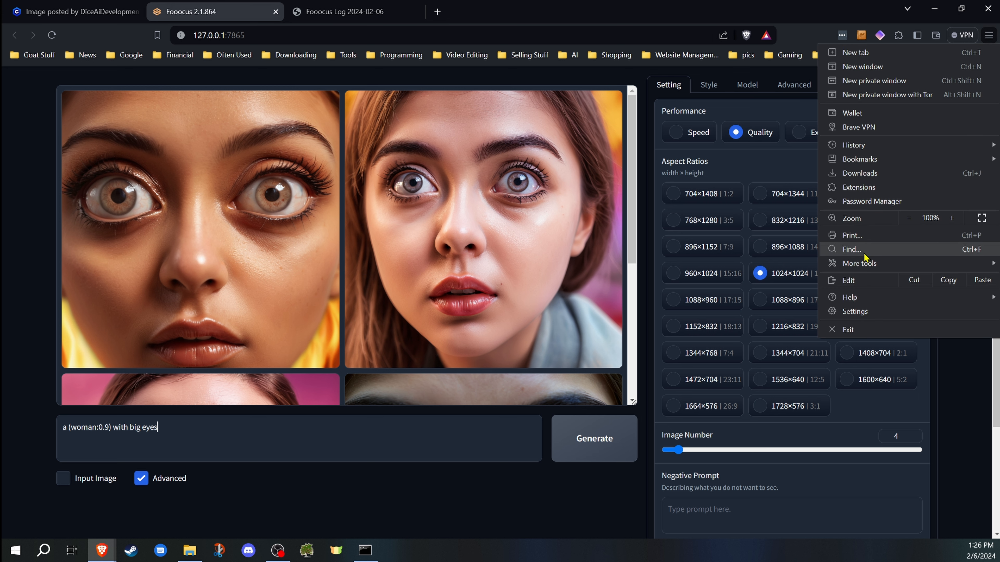
click(866, 312)
text(dark)
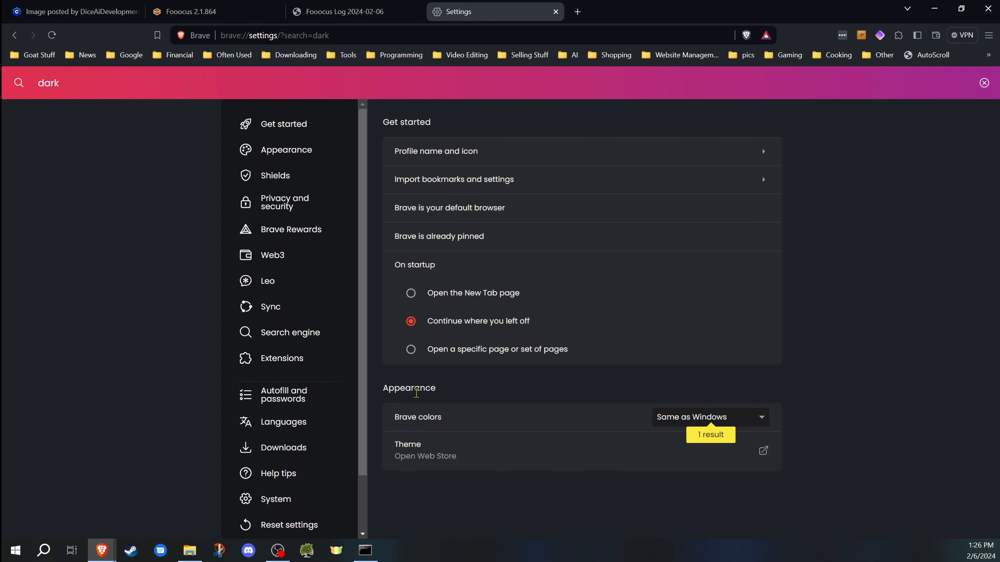
click(758, 426)
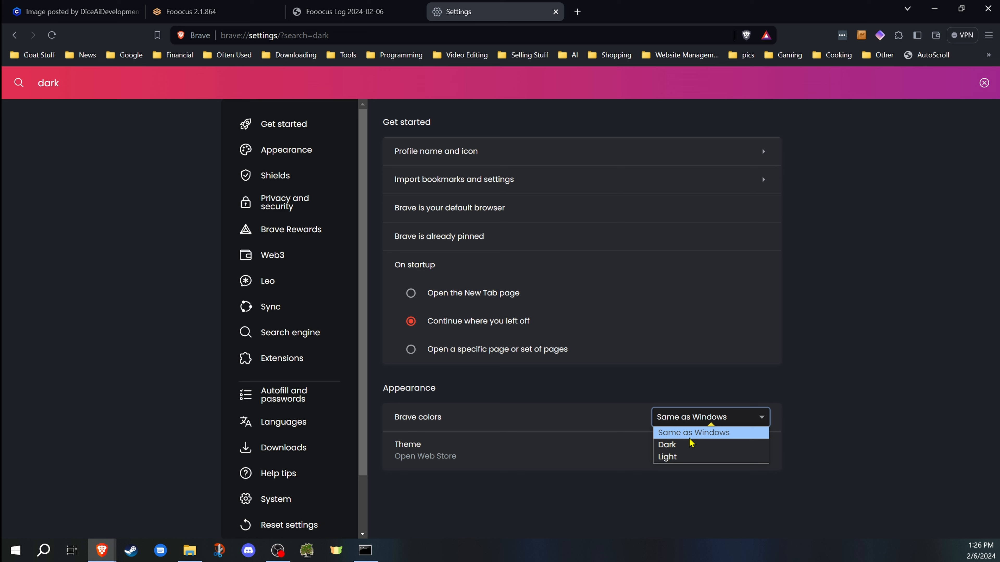
click(886, 323)
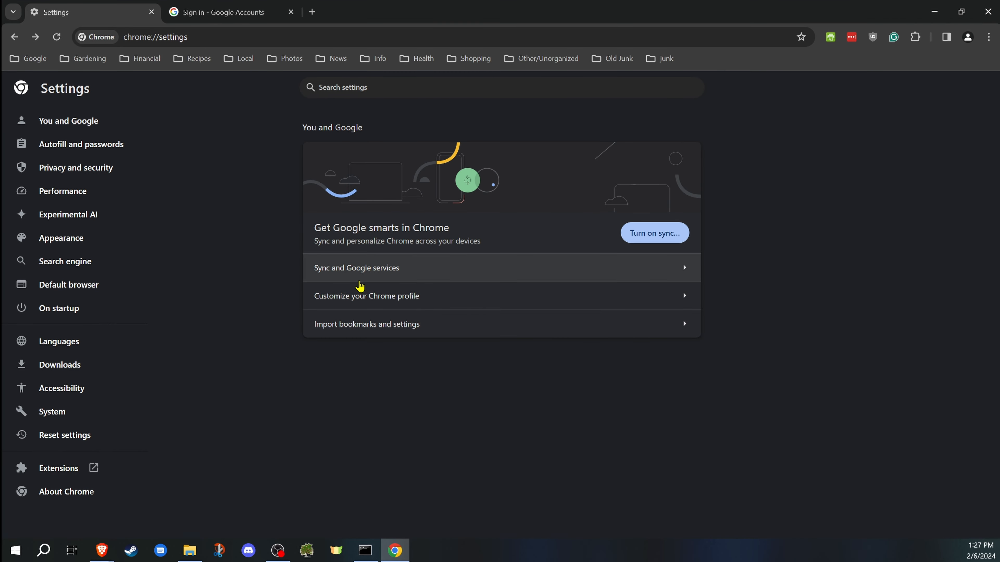
Search the Chrome settings for "mode" and choose Dark as the appearance mode
click(314, 87)
text(mode)
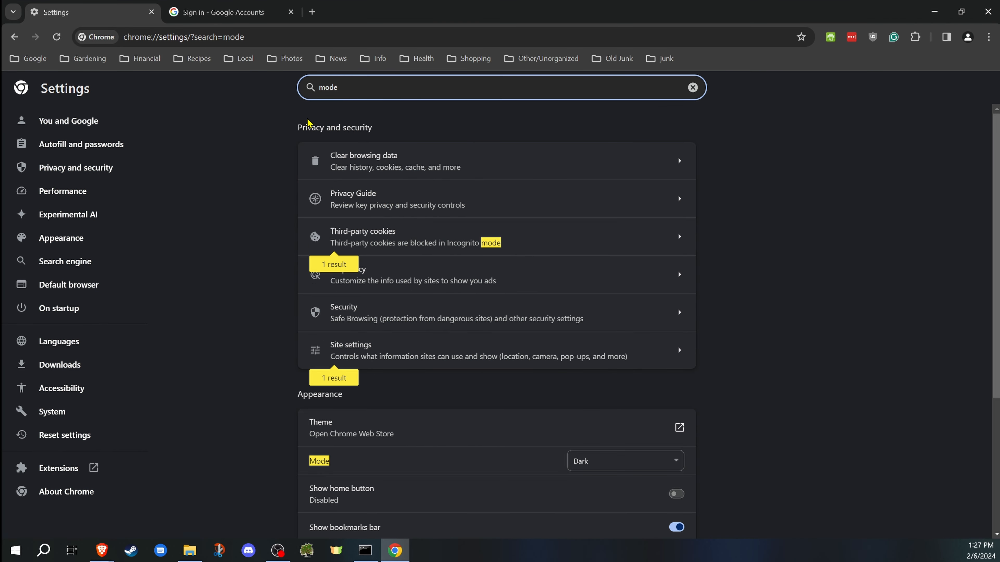
click(285, 234)
scroll(286, 237, down, 5)
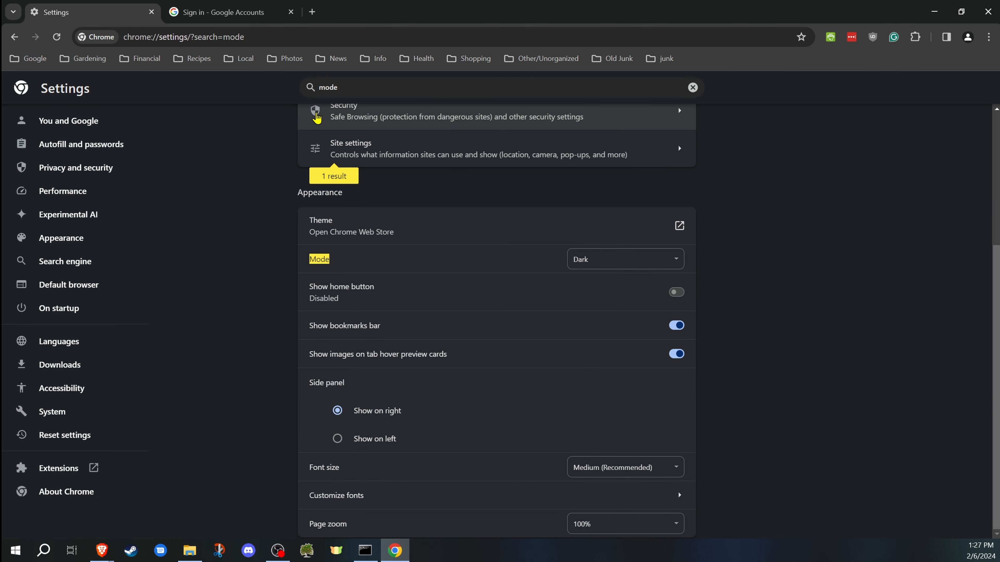
click(620, 261)
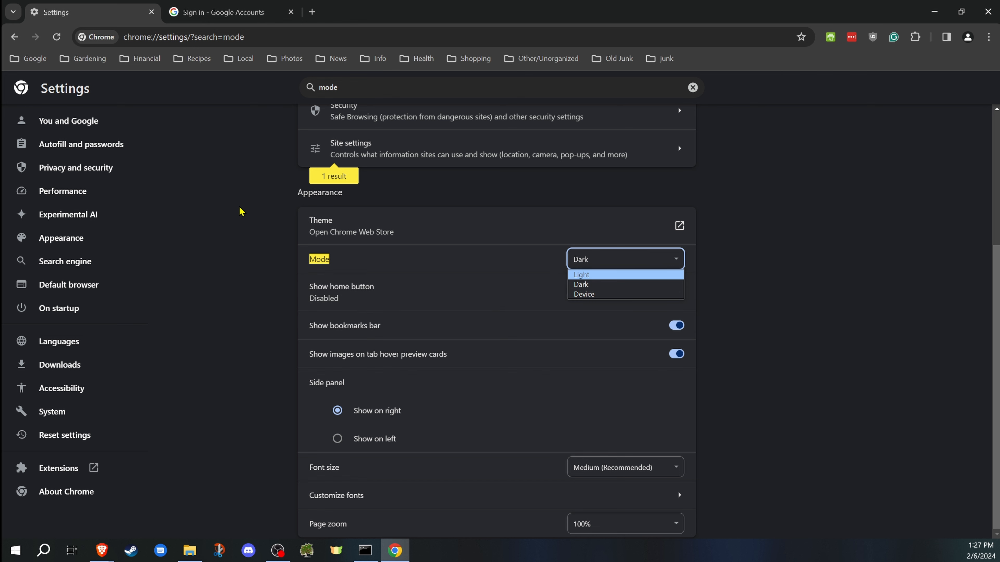
click(602, 287)
click(609, 263)
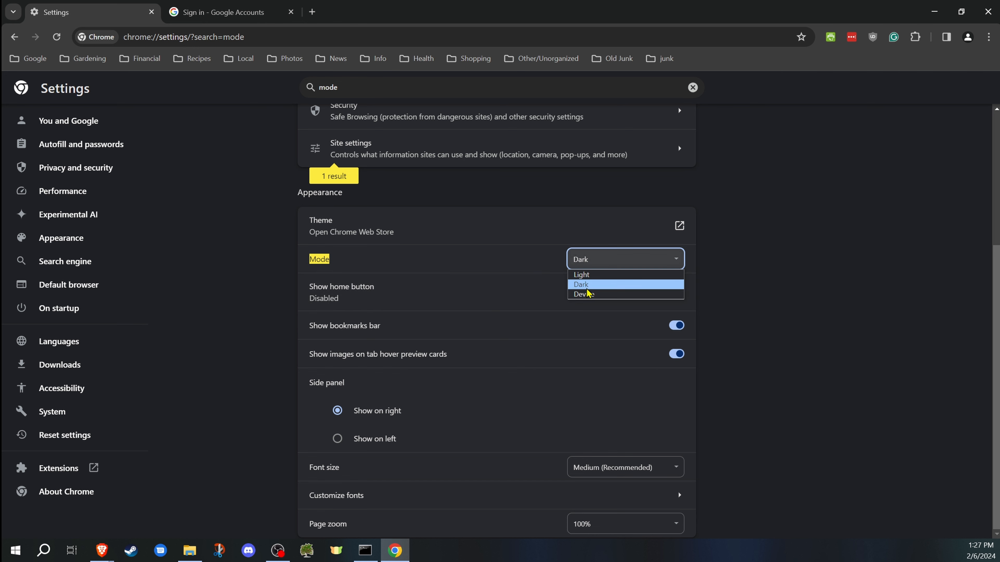
click(608, 287)
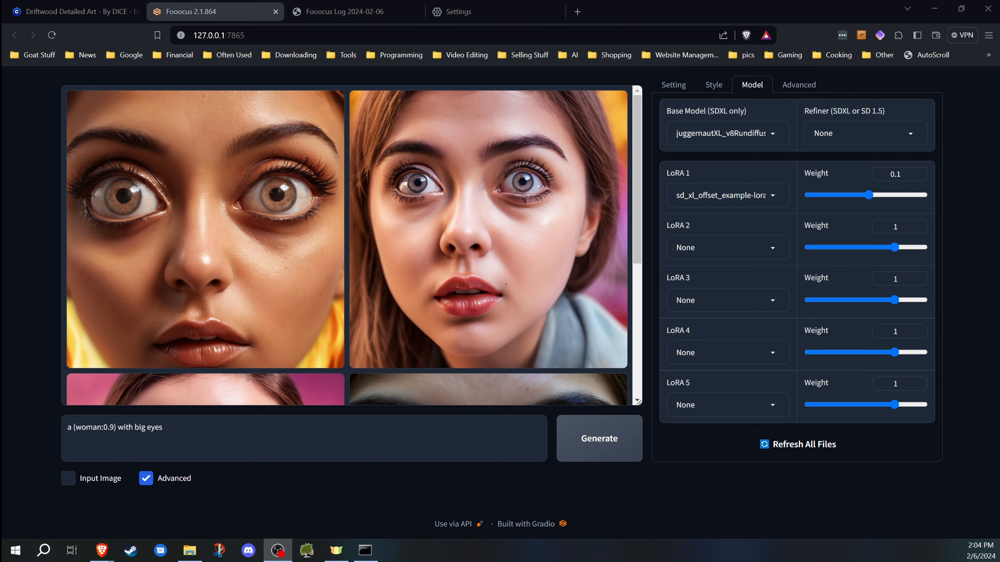
Return to Fooocus, search the styles for "clay" and preview the SAI Craft Clay style
key(alt+Tab)
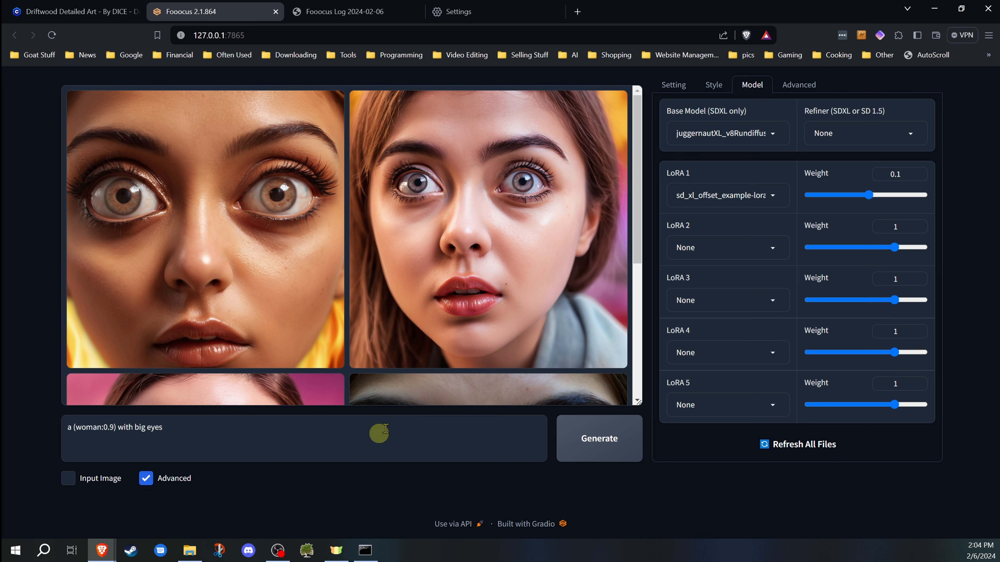
click(712, 85)
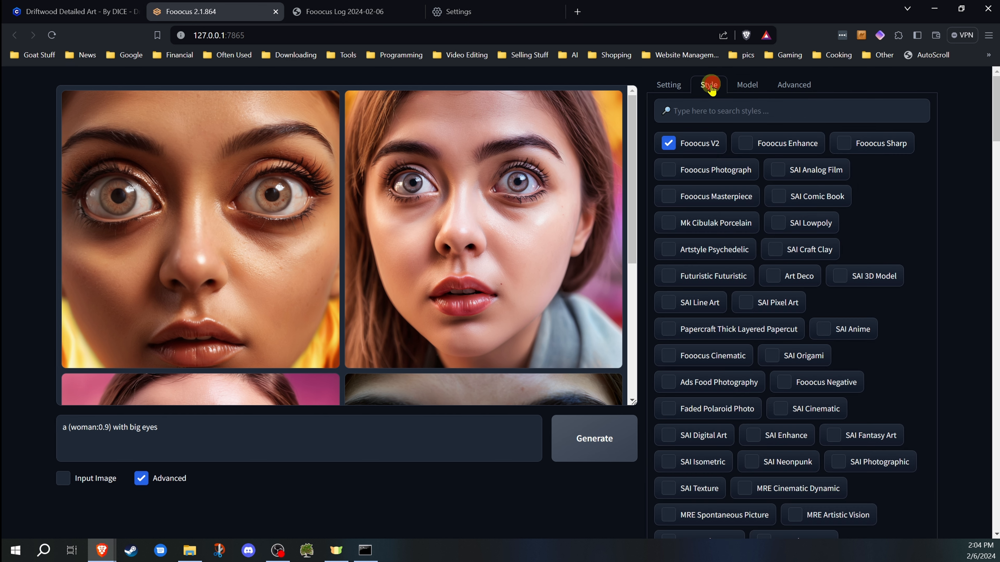
click(714, 112)
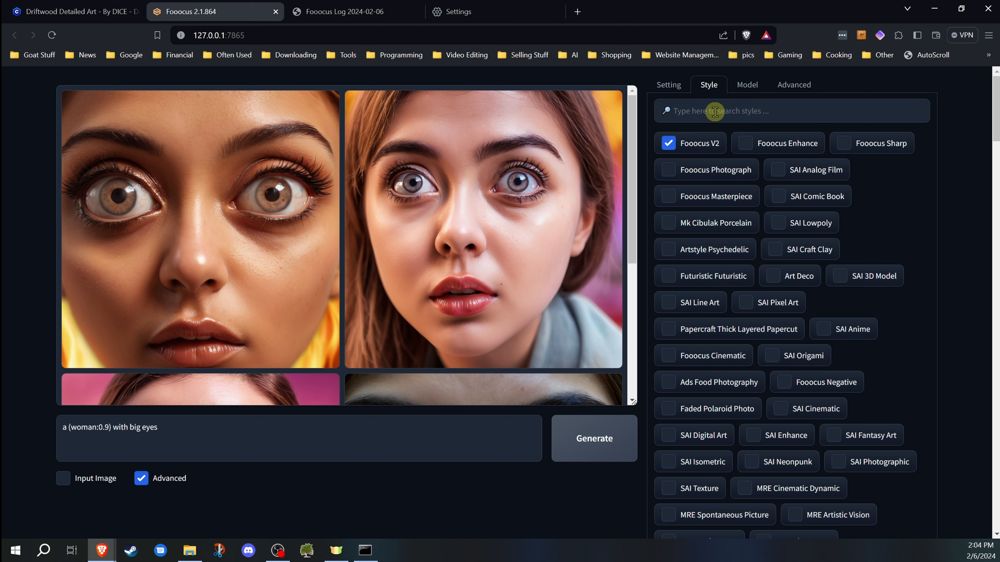
text(clay)
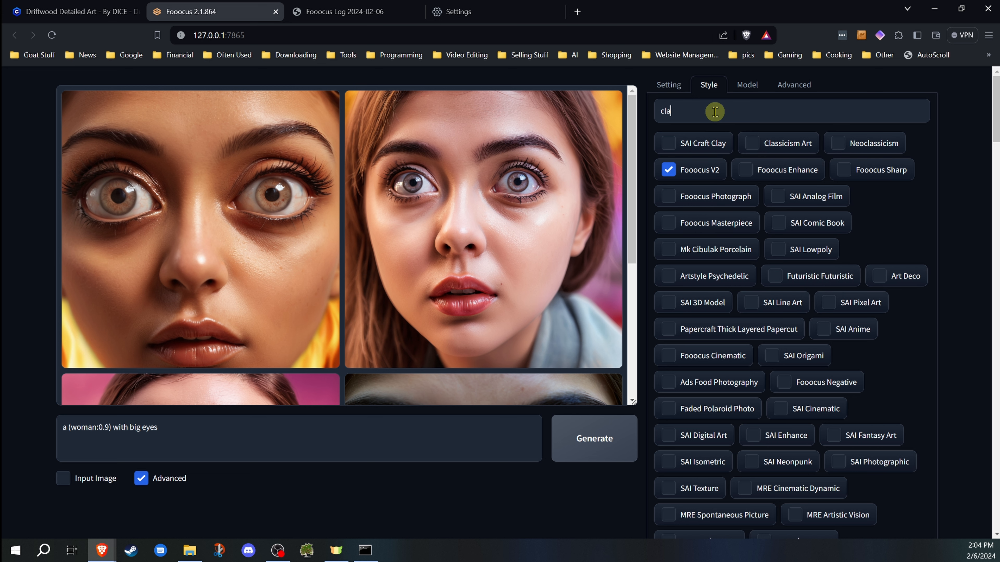
mouse_move(699, 142)
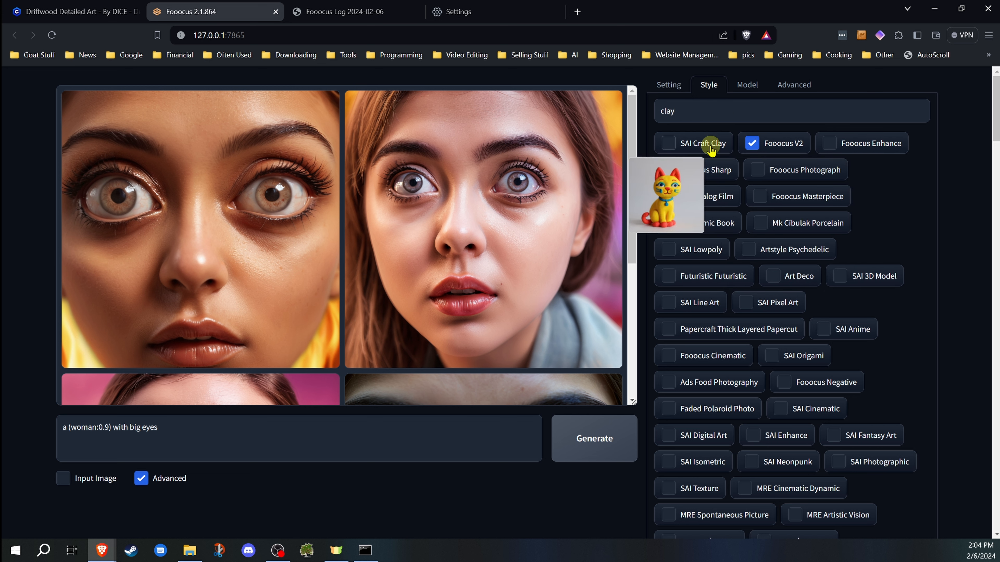
Clear the style search and enable the Fooocus Enhance and Fooocus Sharp styles
drag(696, 112, 655, 112)
key(BackSpace)
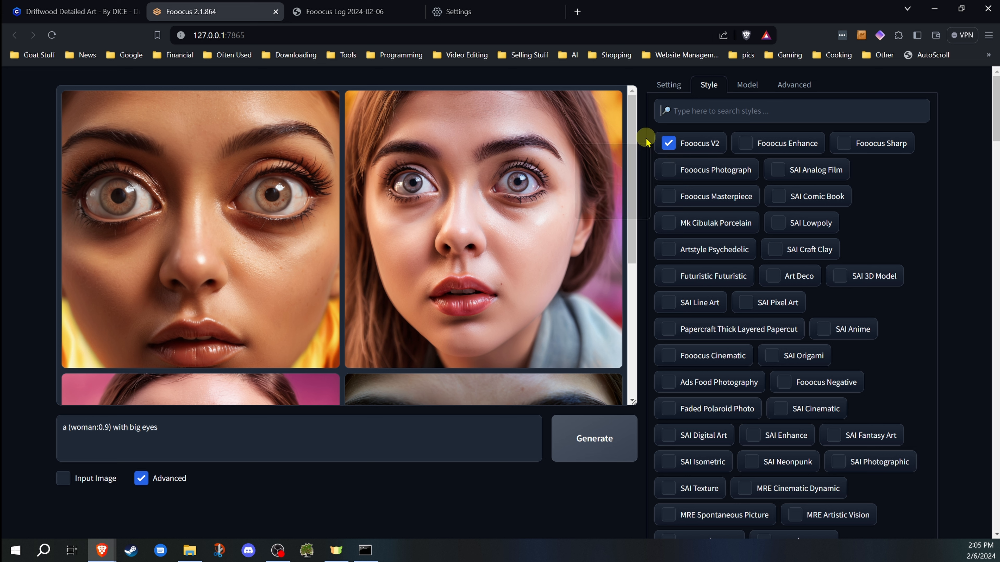
click(740, 145)
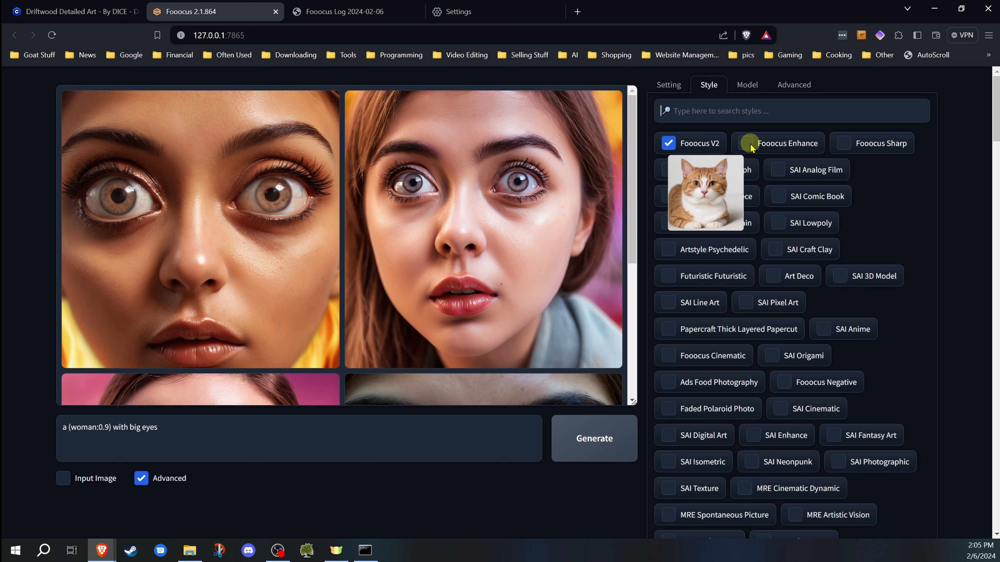
click(844, 142)
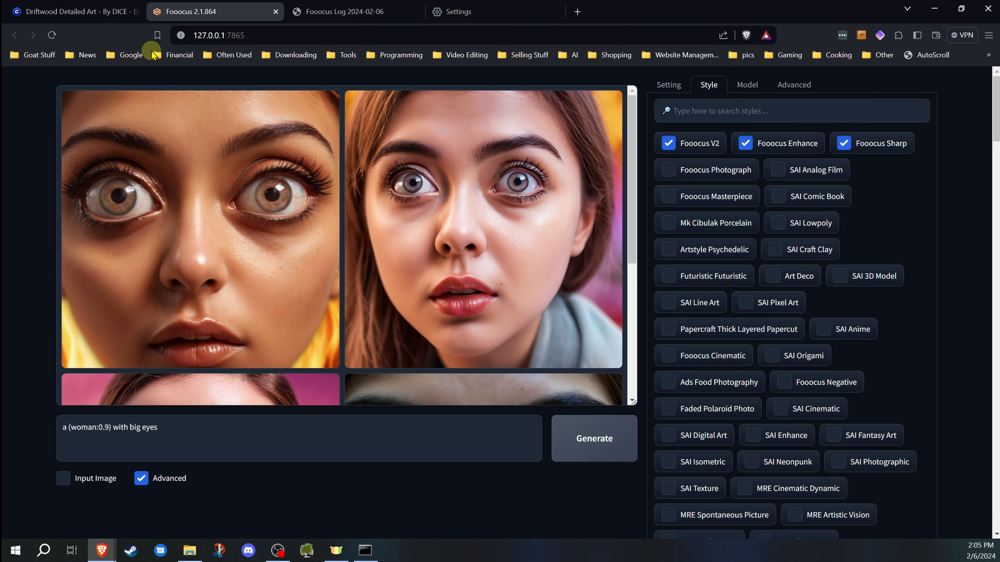
Switch to the Civitai page for Driftwood Detailed Art - By DICE and view its download options
click(75, 12)
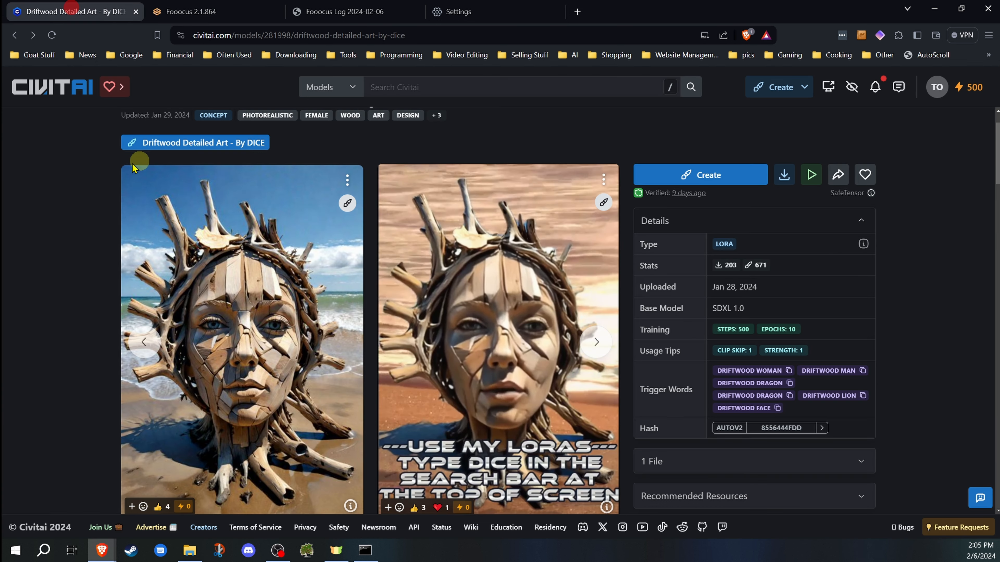
scroll(59, 197, up, 1)
scroll(71, 201, up, 2)
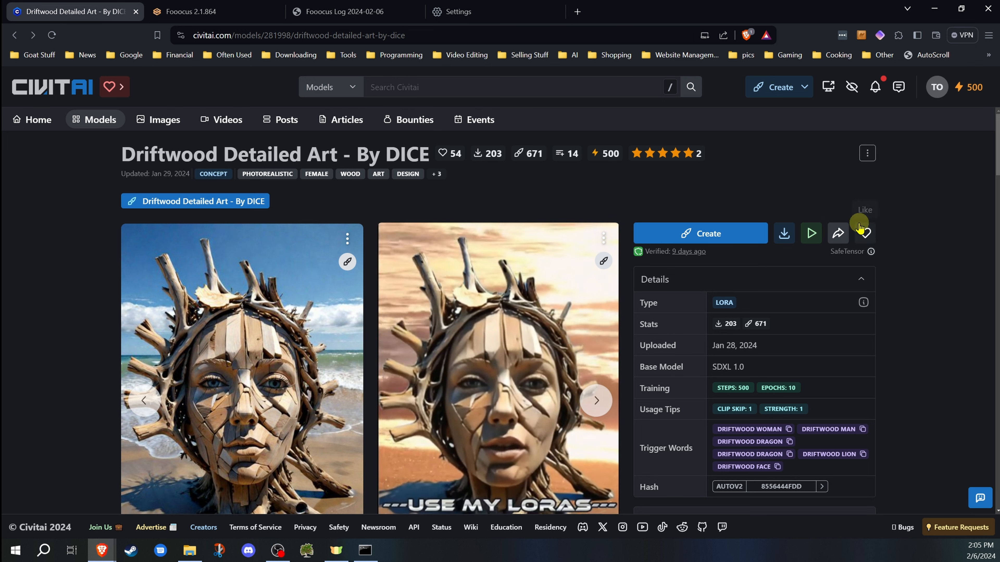
click(784, 233)
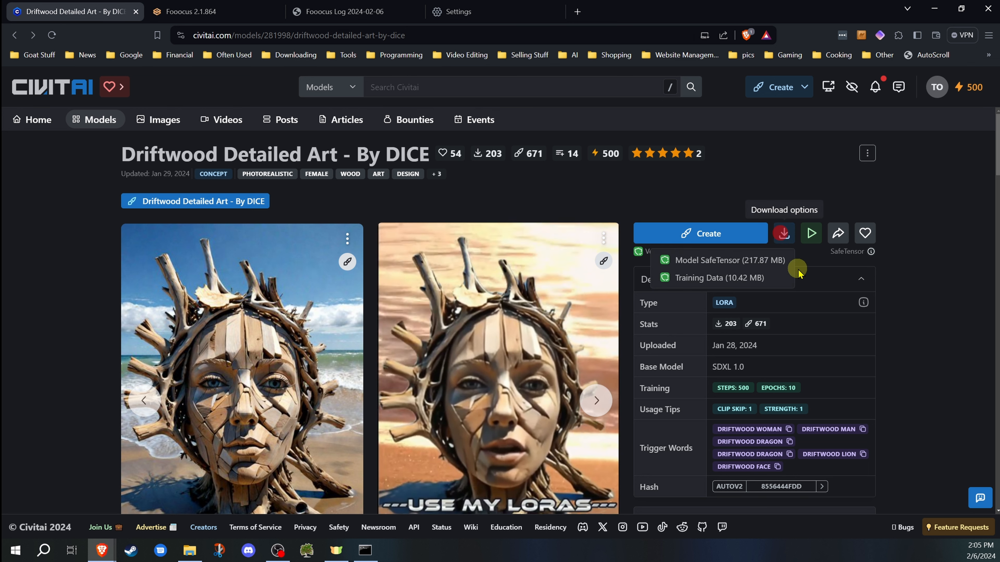
click(746, 176)
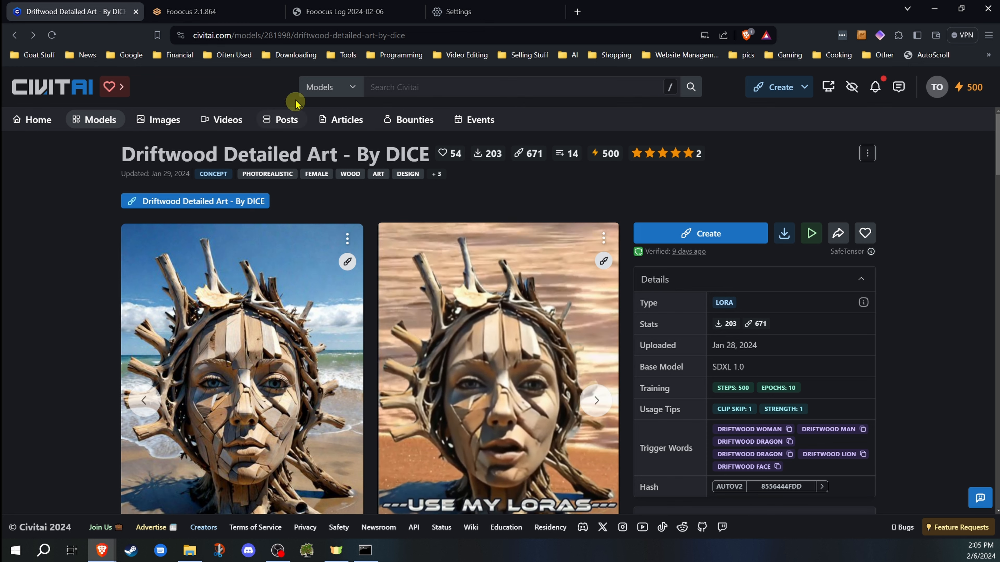
Return to Fooocus, refresh the model files and set LoRA 2 to Driftwood_Detailed_Art_-_By_DICE.safetensors
click(252, 11)
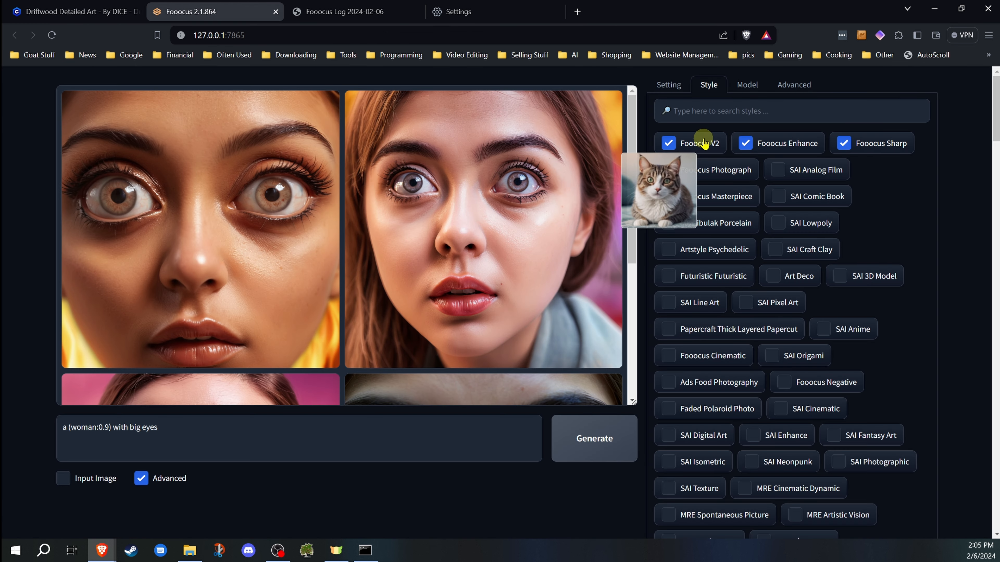
click(753, 92)
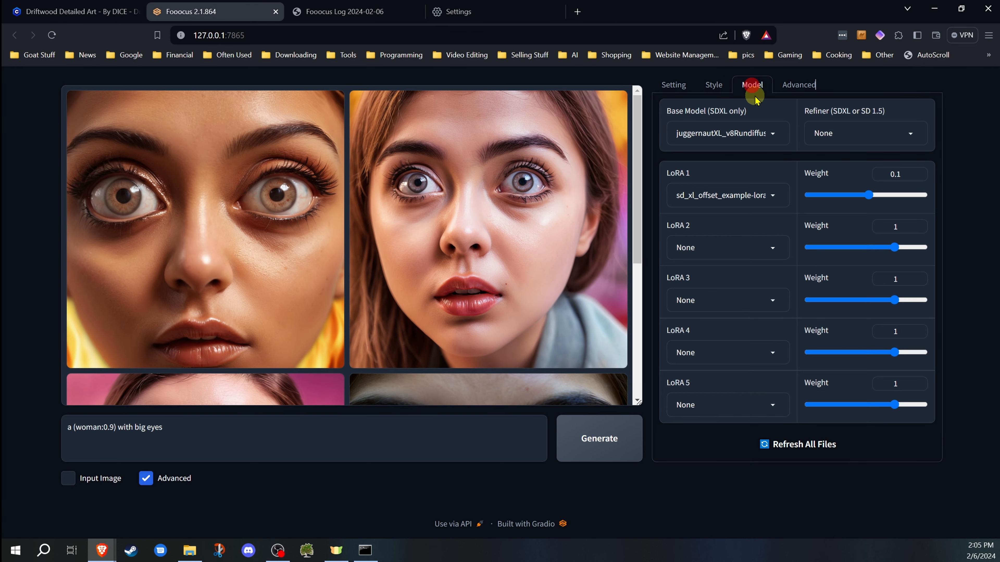
click(765, 445)
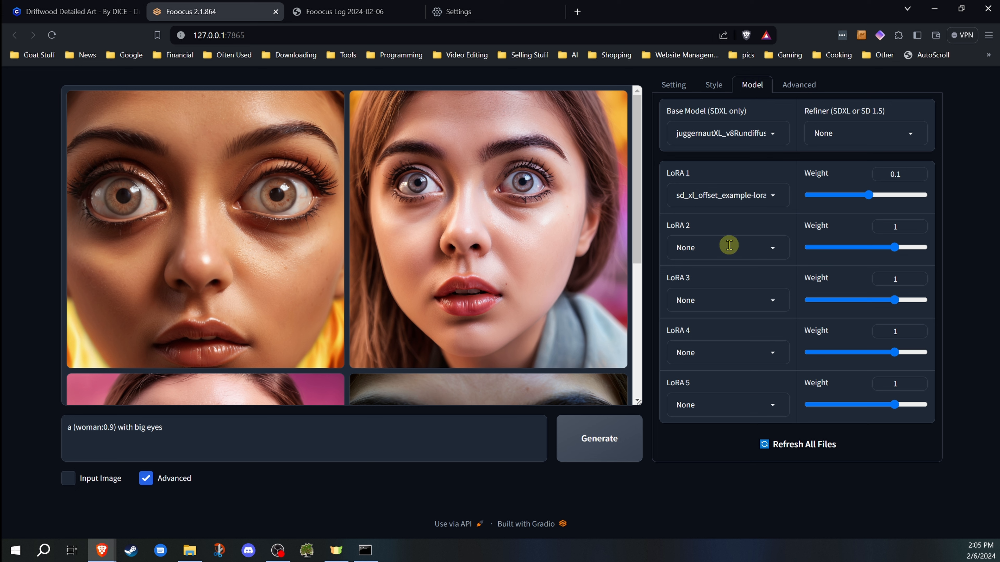
click(743, 247)
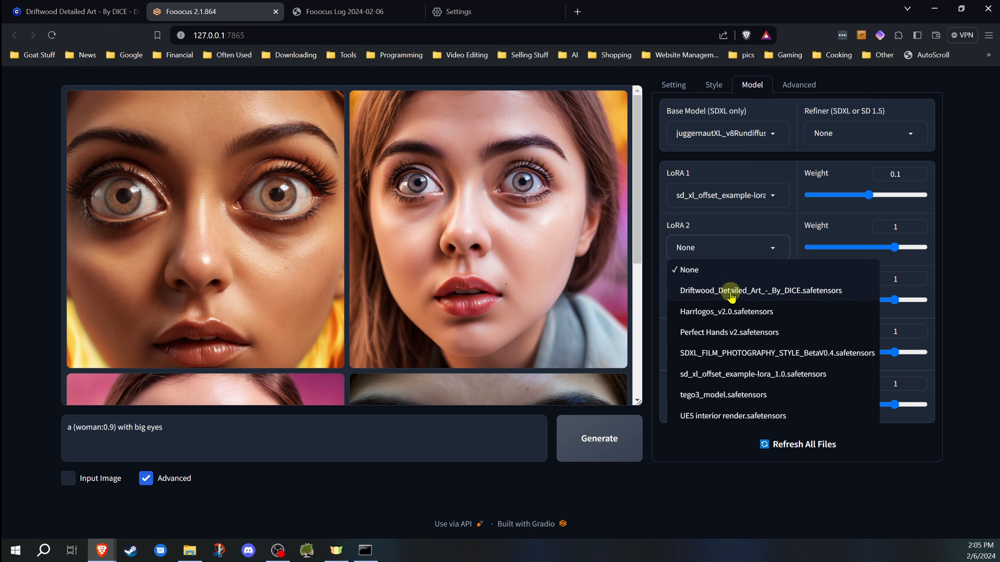
click(743, 292)
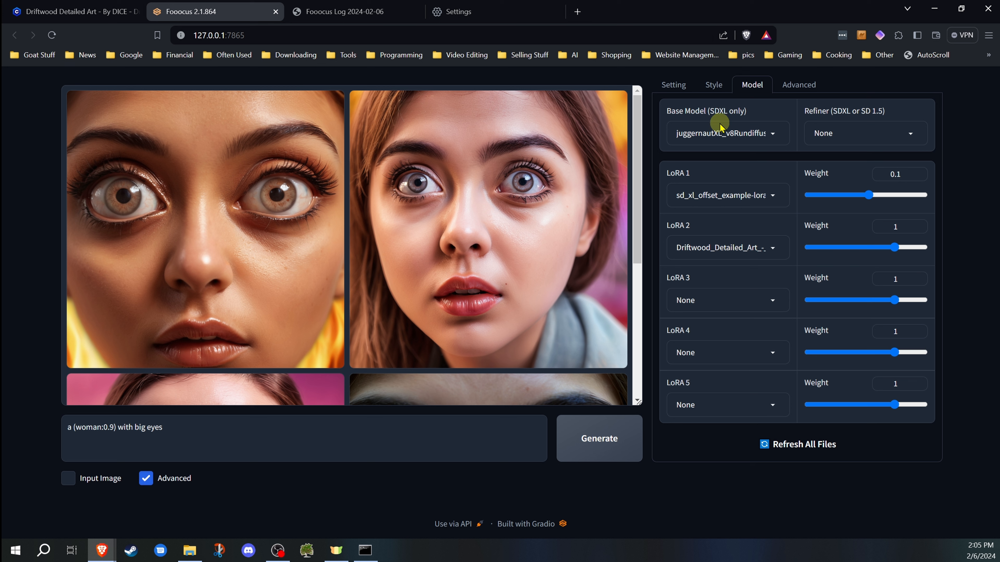
Replace the whole prompt with "a driftwood cat"
click(715, 88)
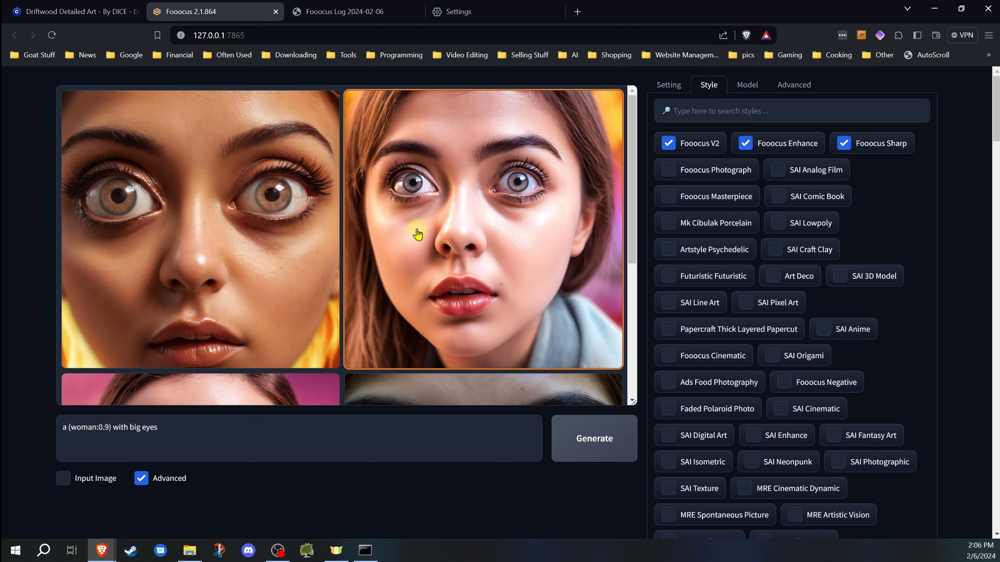
triple_click(109, 427)
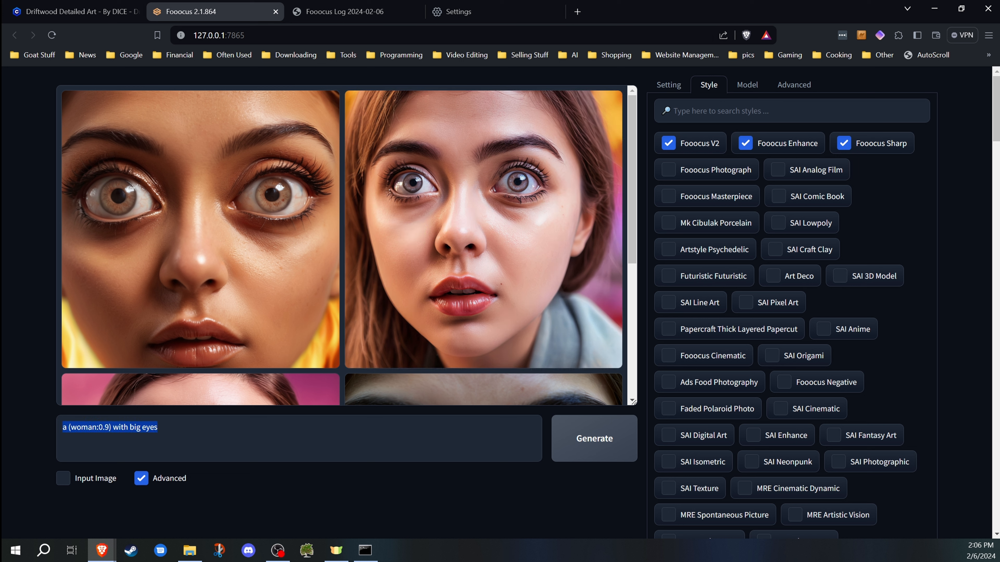
text(a driftwood cat)
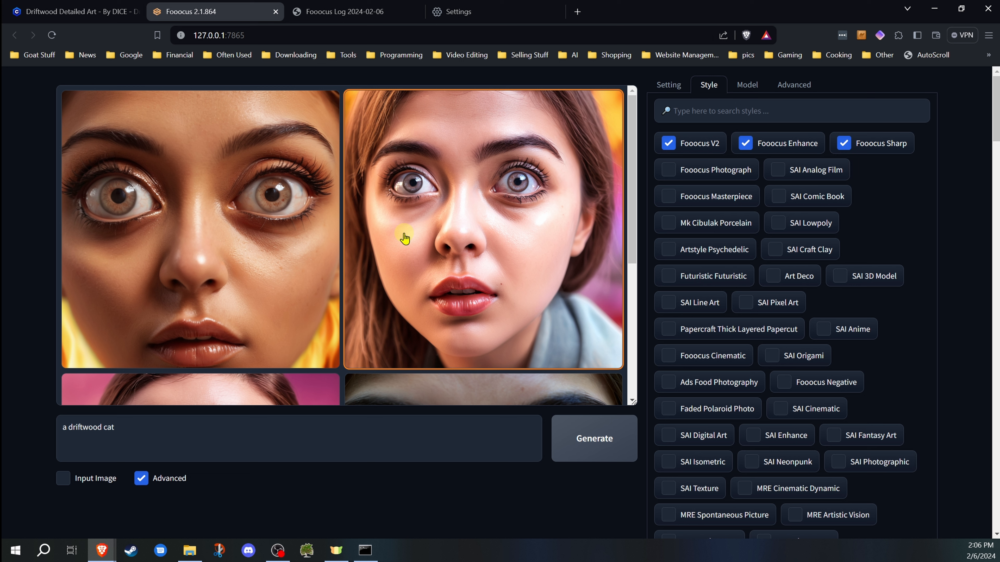
mouse_move(698, 174)
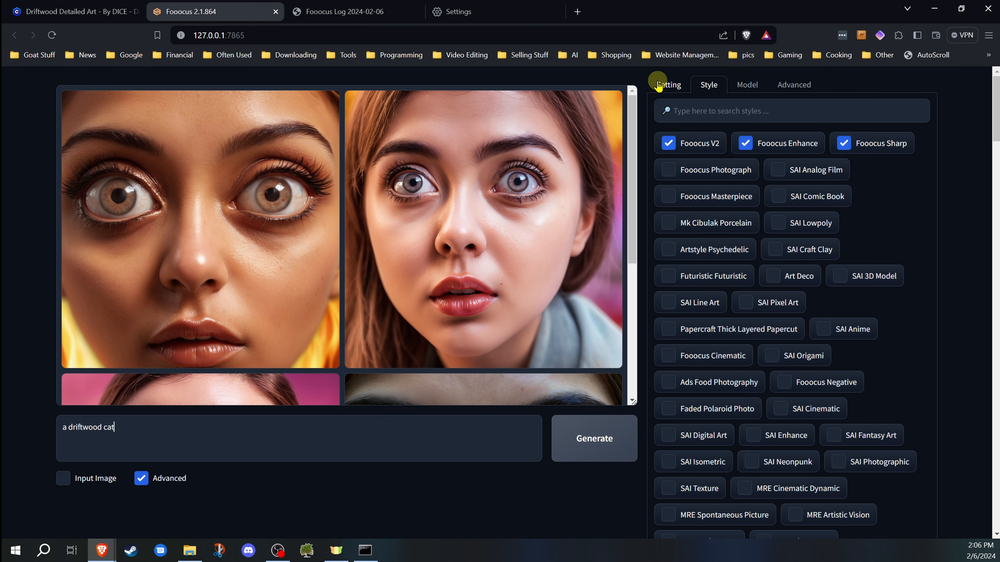
Set the image number to 2 and generate the driftwood cat images
click(665, 84)
click(678, 449)
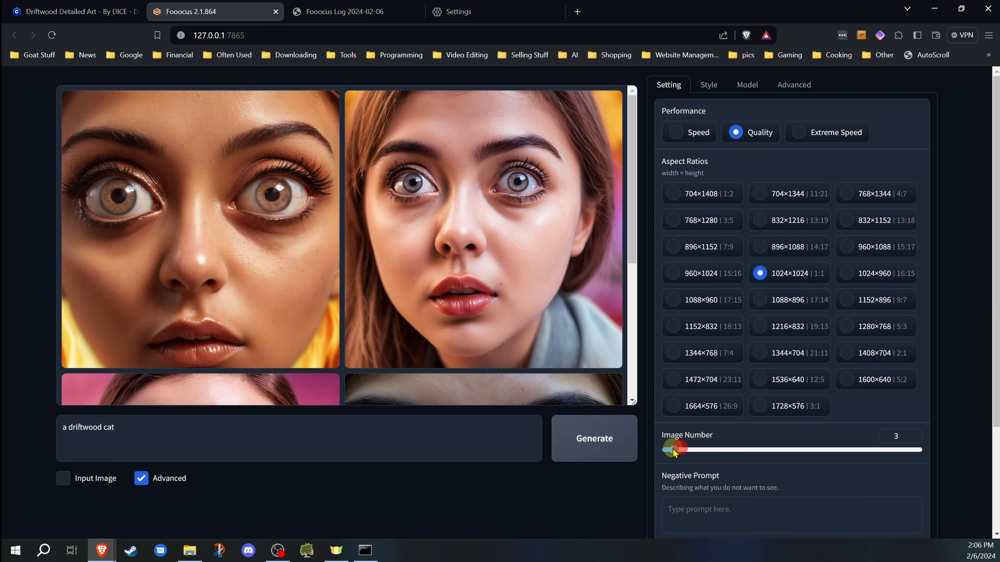
drag(674, 453, 669, 450)
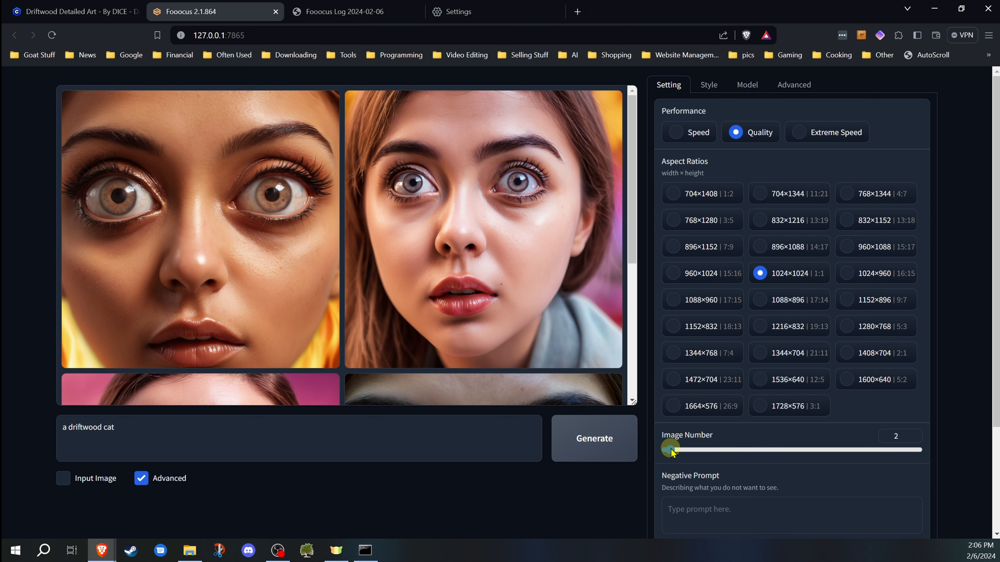
click(583, 438)
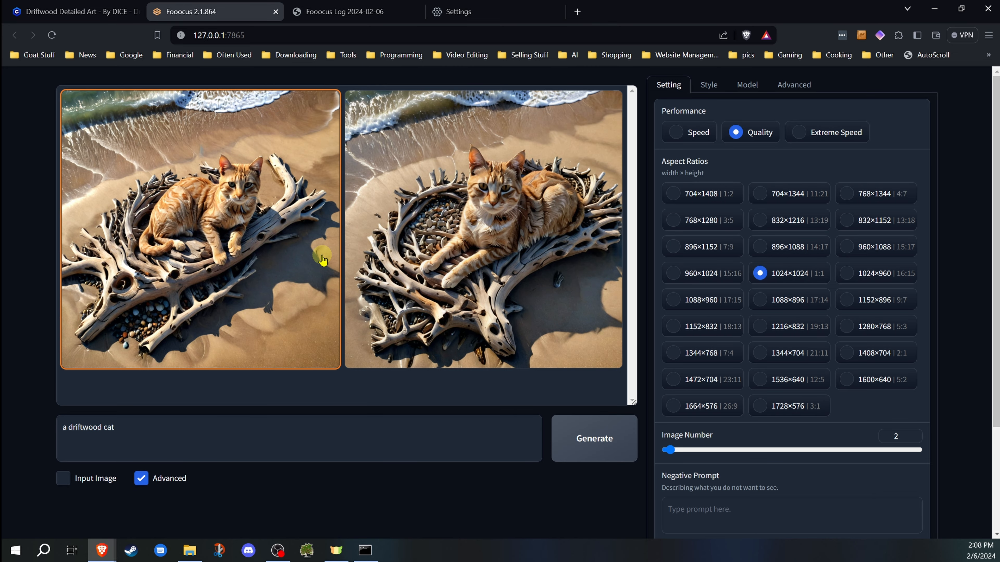
View both driftwood cat images enlarged and compare them with the LoRA's sample images on Civitai
click(272, 244)
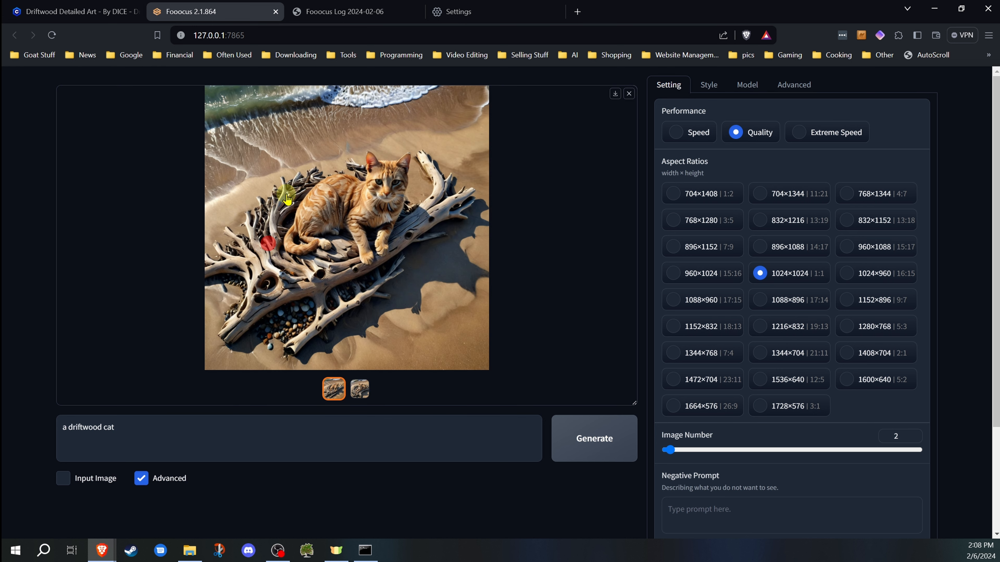
click(368, 224)
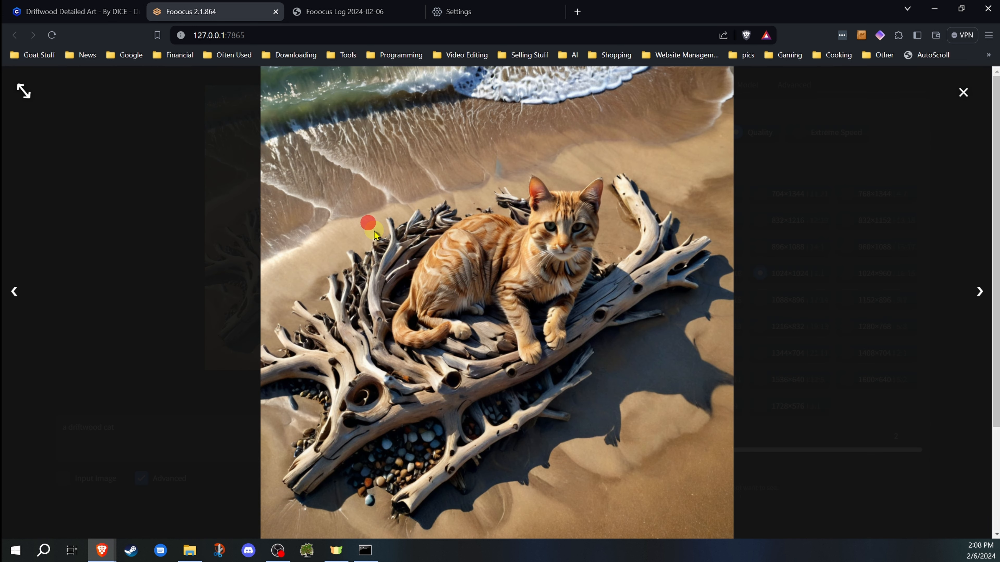
click(979, 291)
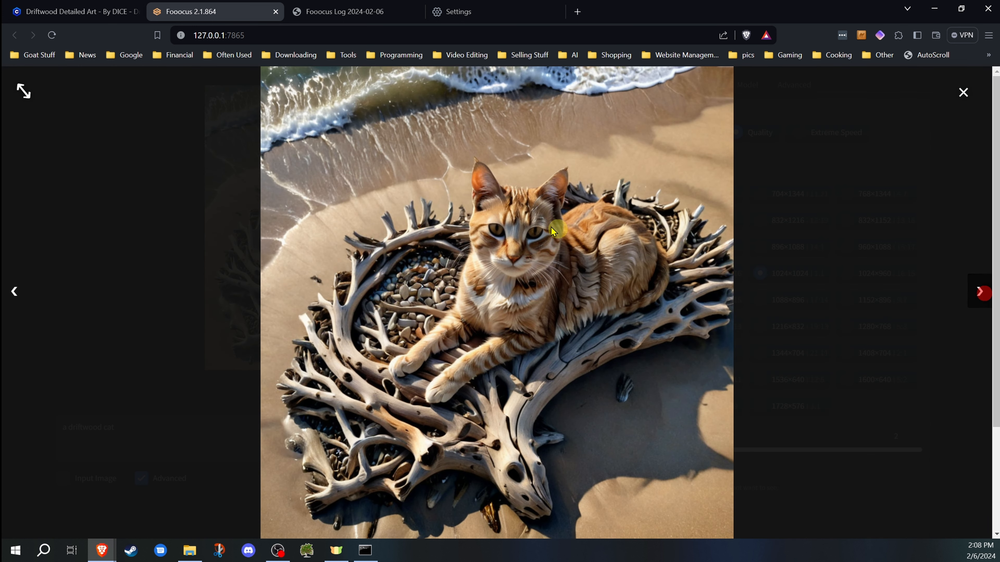
click(963, 93)
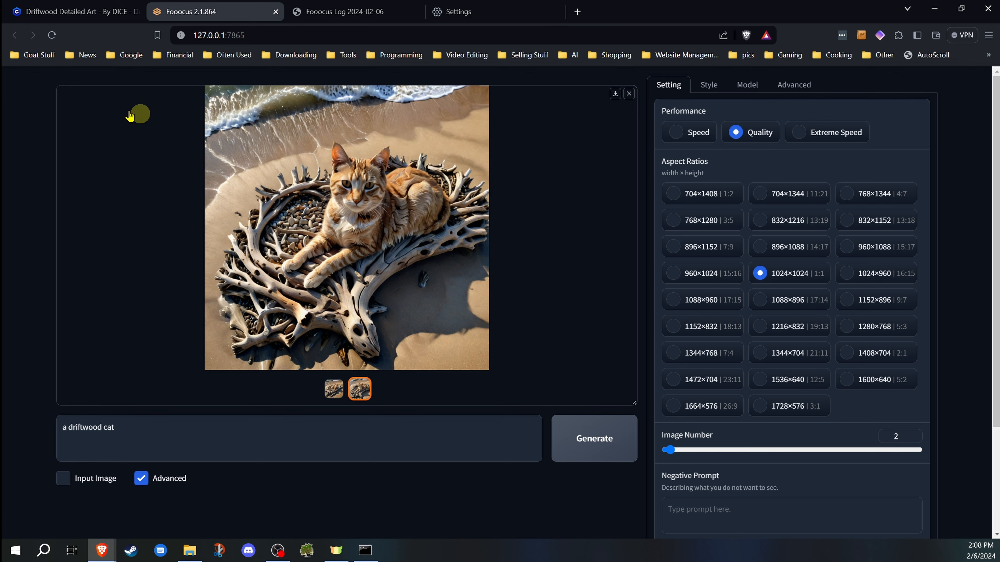
click(75, 11)
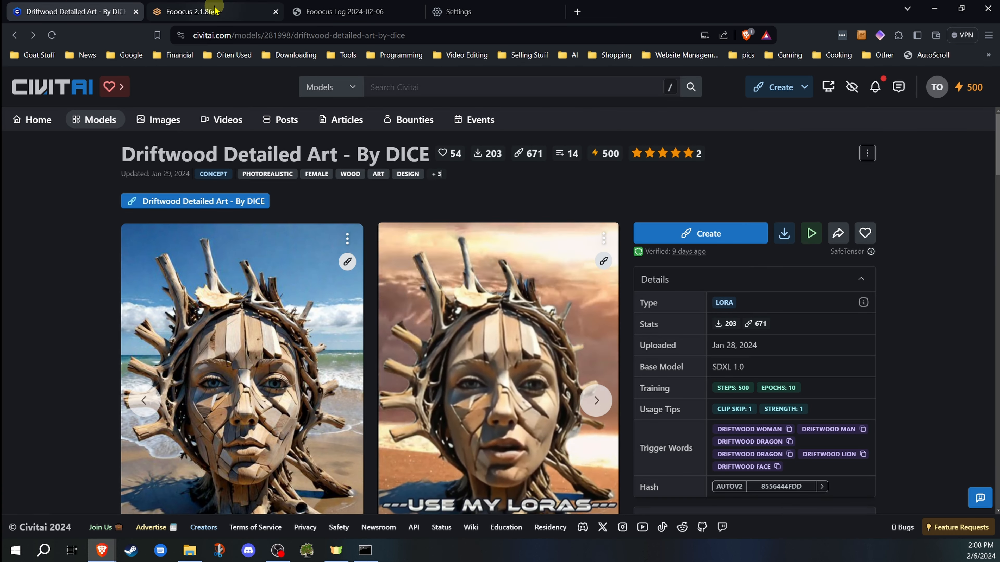
click(228, 11)
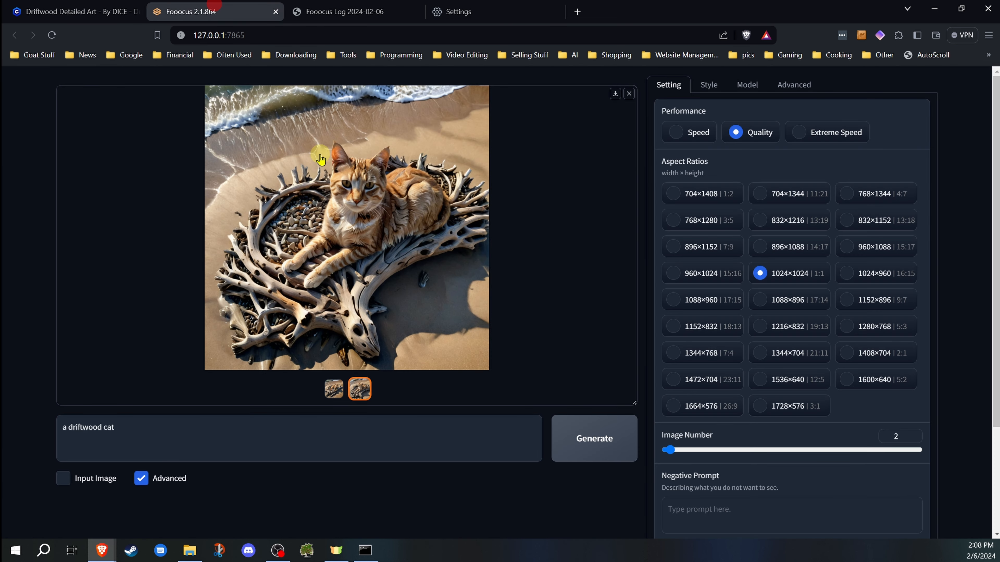
Disable the Fooocus Sharp, Fooocus Enhance and Fooocus V2 styles so that no style is selected
click(713, 84)
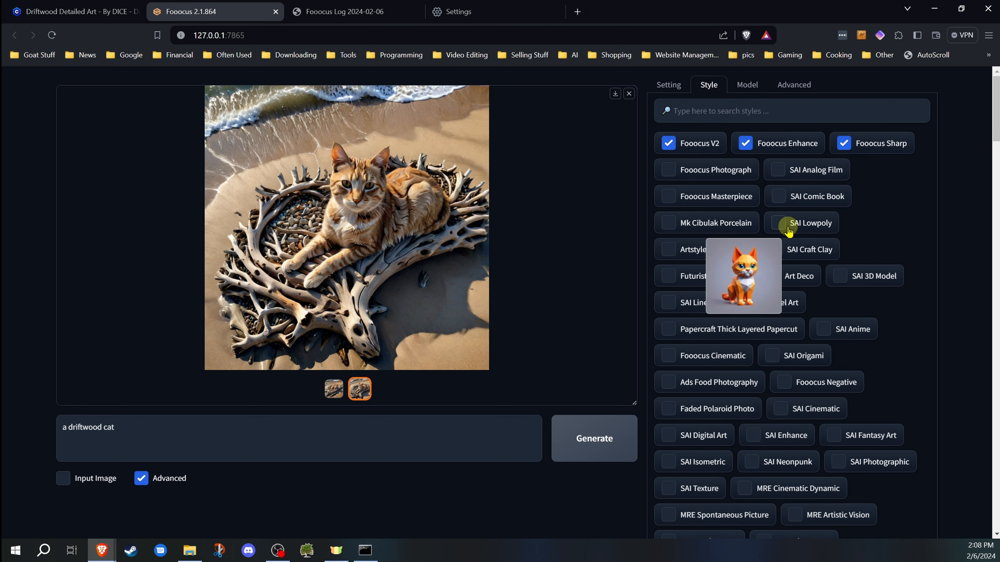
click(844, 142)
click(745, 143)
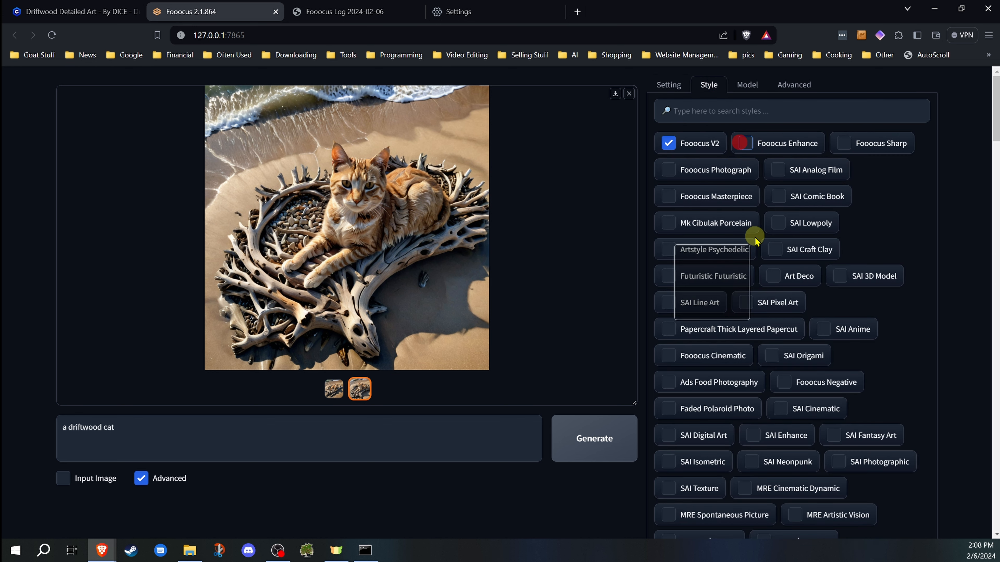
click(668, 142)
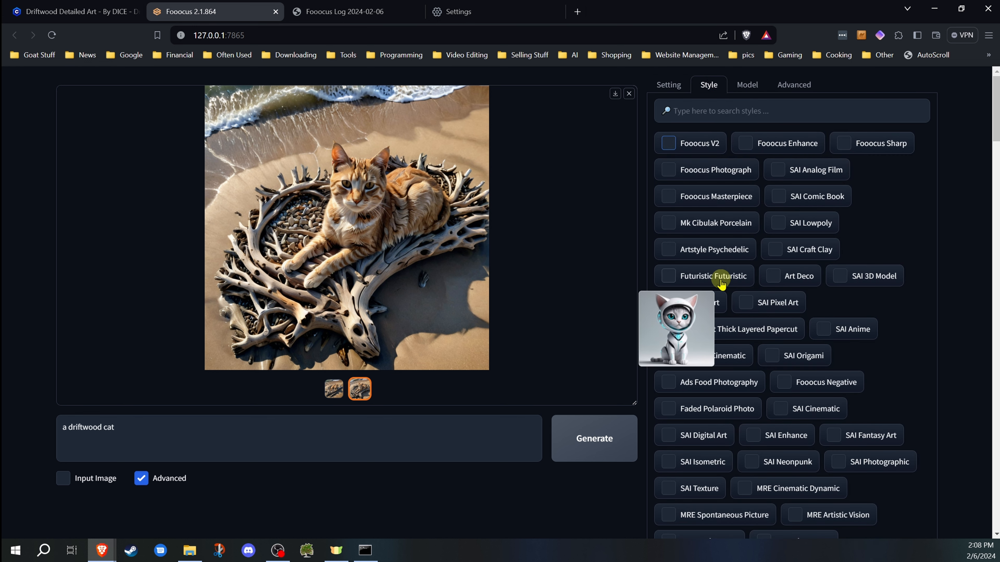
scroll(778, 359, down, 3)
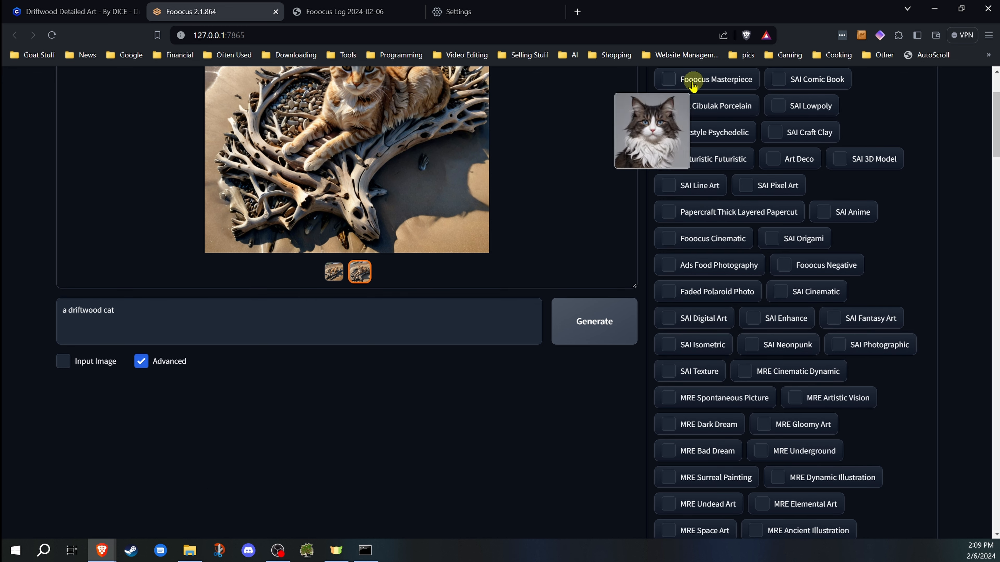
scroll(689, 237, up, 3)
Review the generation settings and generate the "a driftwood cat" prompt again without any styles
click(671, 84)
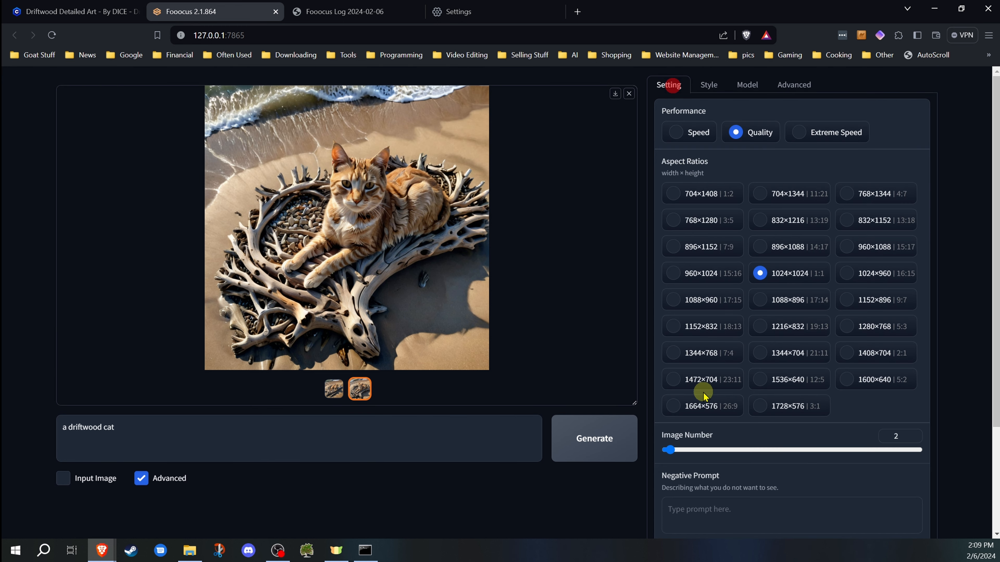
scroll(700, 390, down, 3)
scroll(655, 369, up, 3)
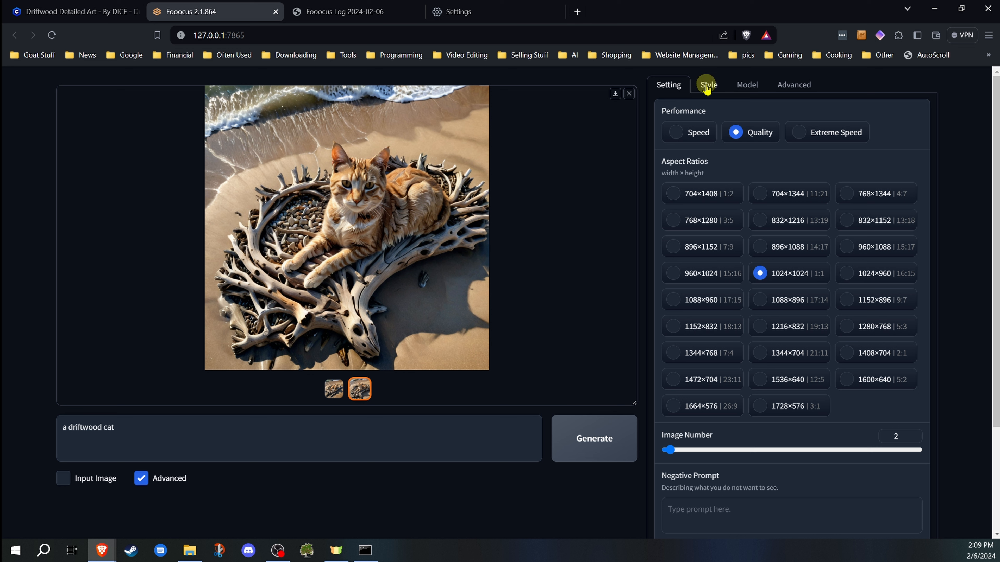
click(595, 447)
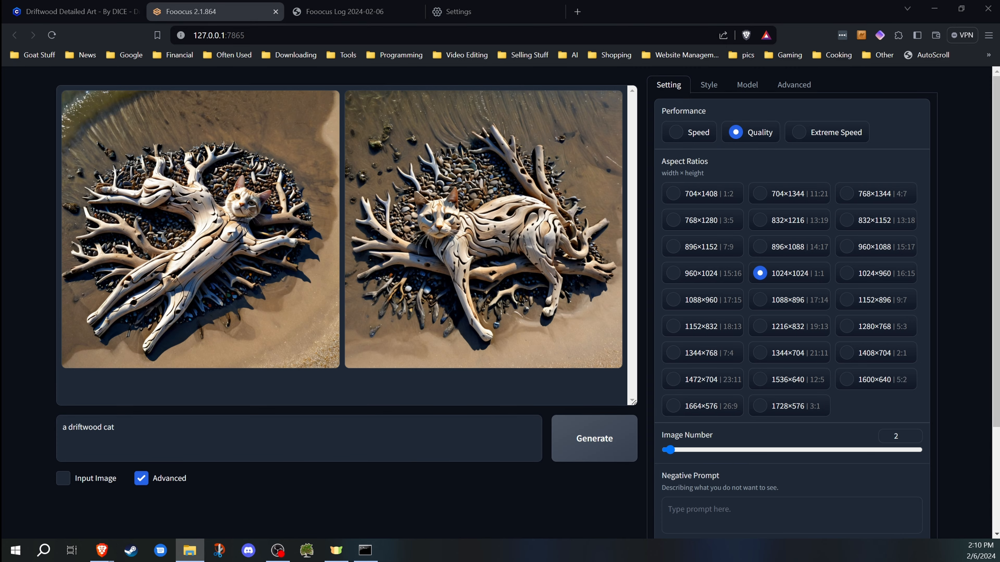
View the two images generated without styles enlarged, one after the other
click(257, 269)
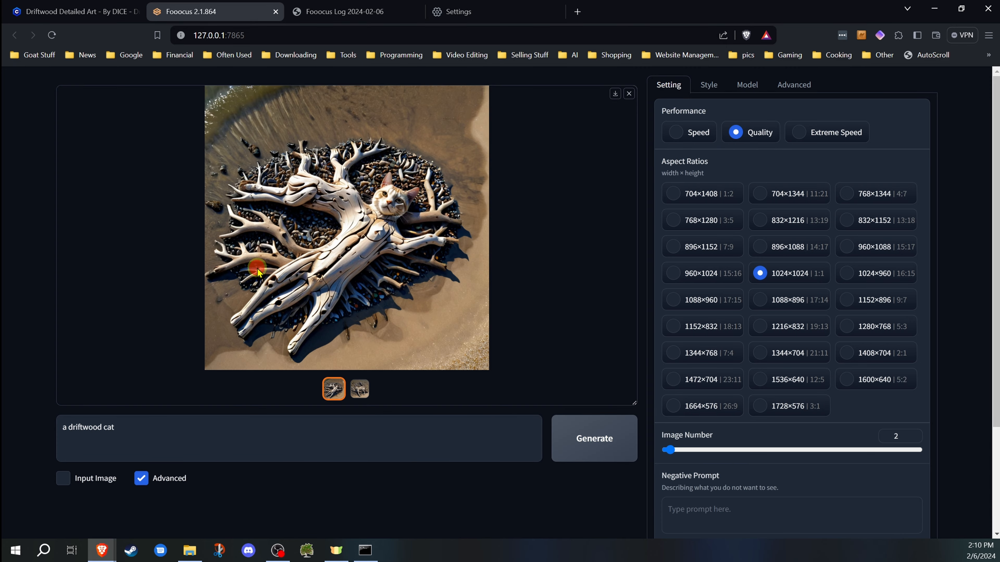
click(386, 234)
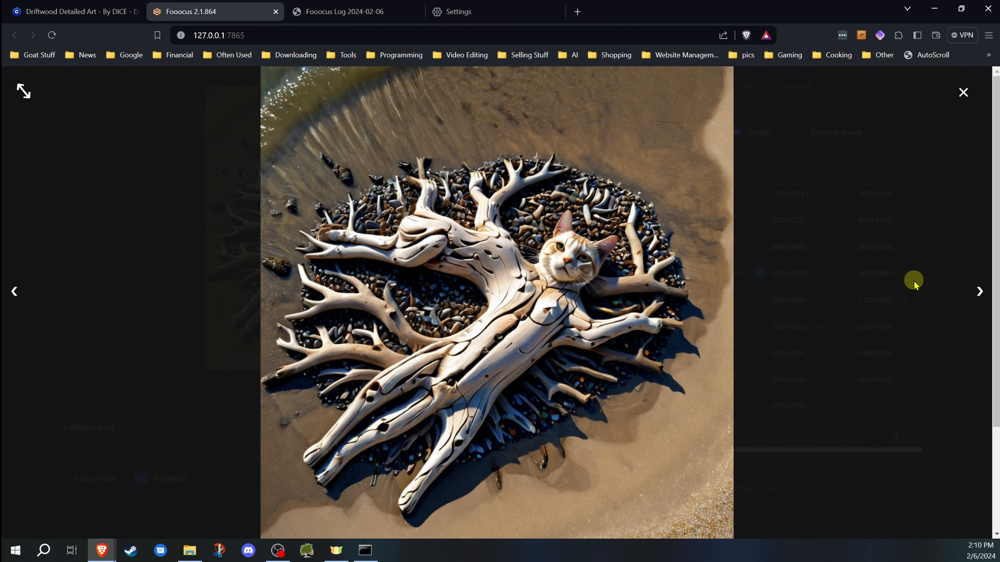
click(979, 291)
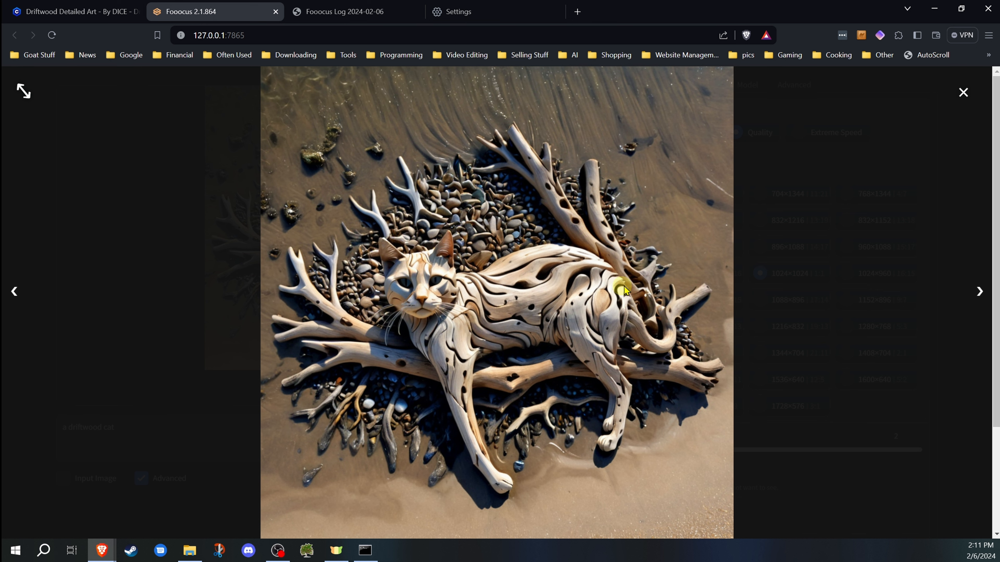
Leave the enlarged view and compare the first driftwood cat image made without styles side by side with the first styled one in Photos
click(962, 93)
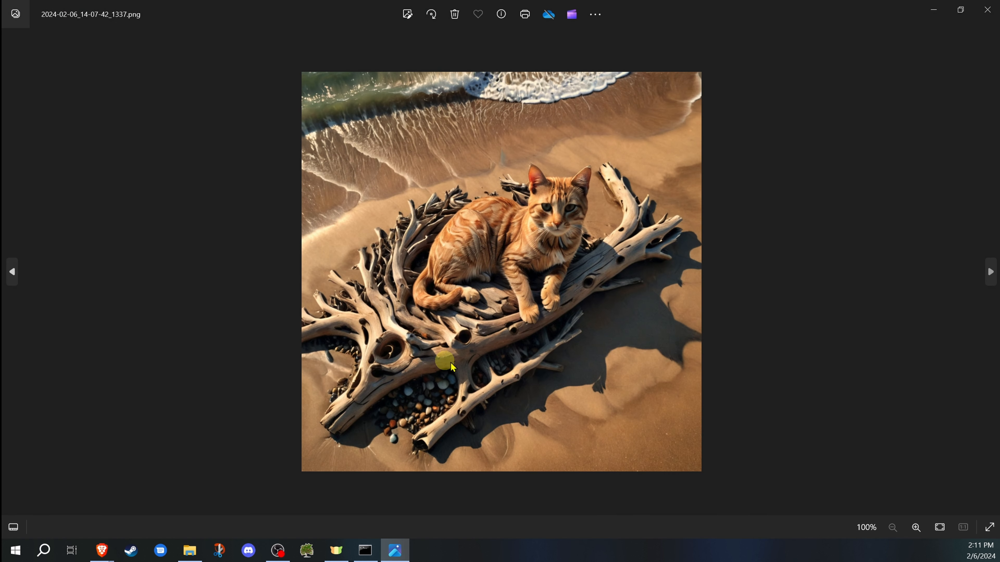
click(13, 527)
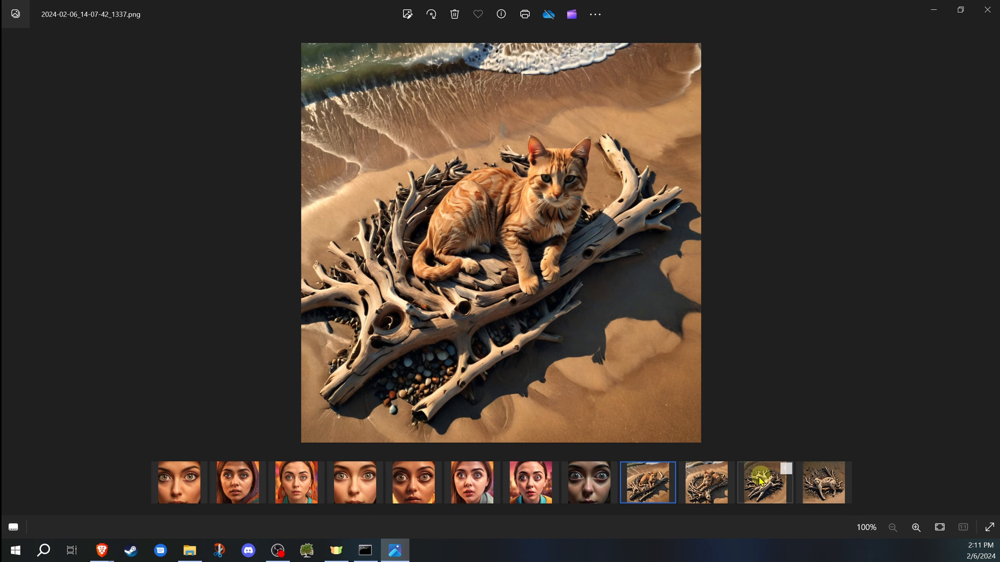
click(772, 481)
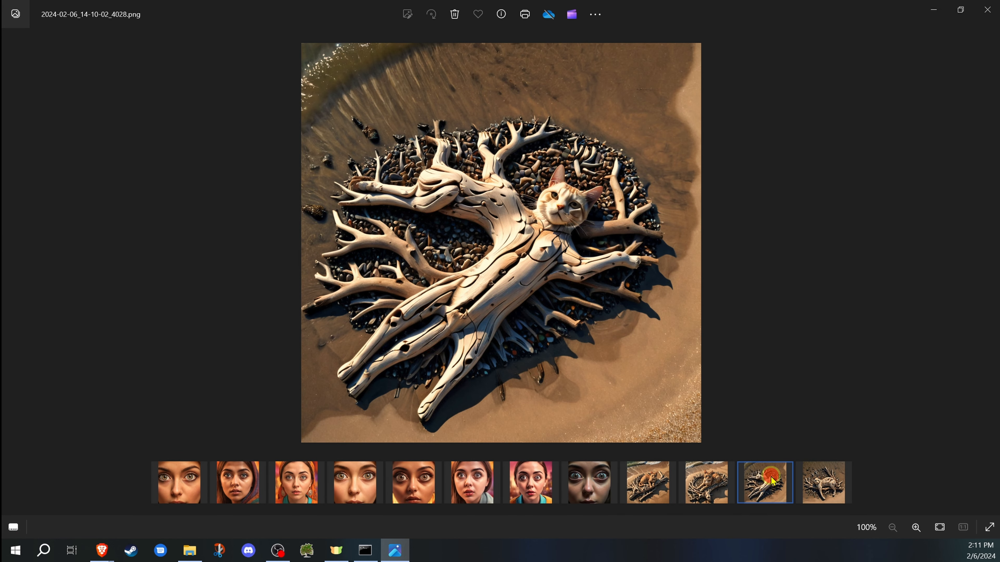
ctrl+click(669, 471)
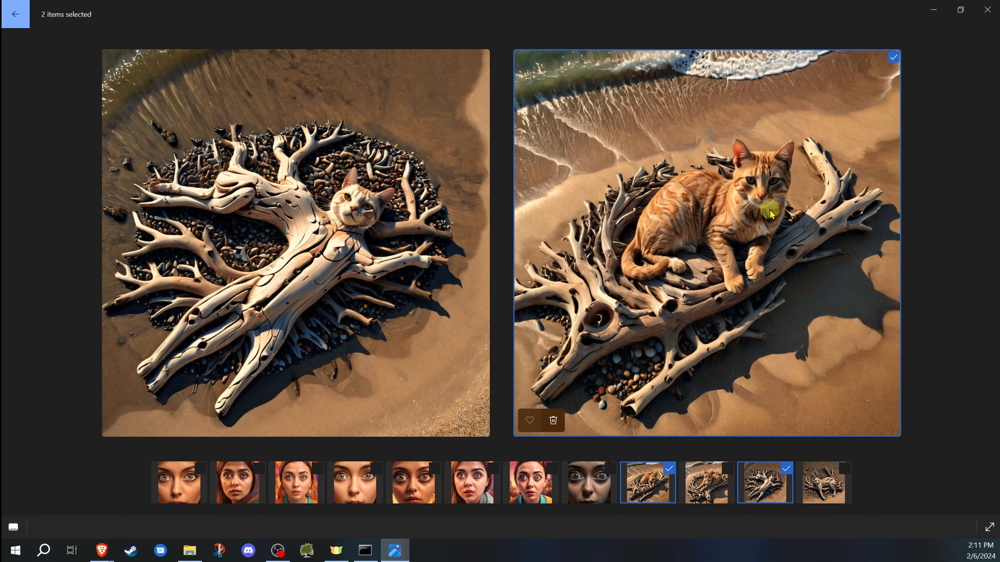
Compare the second styled driftwood cat image side by side with the second one made without styles, and close the photo viewer
click(687, 477)
click(838, 484)
click(767, 481)
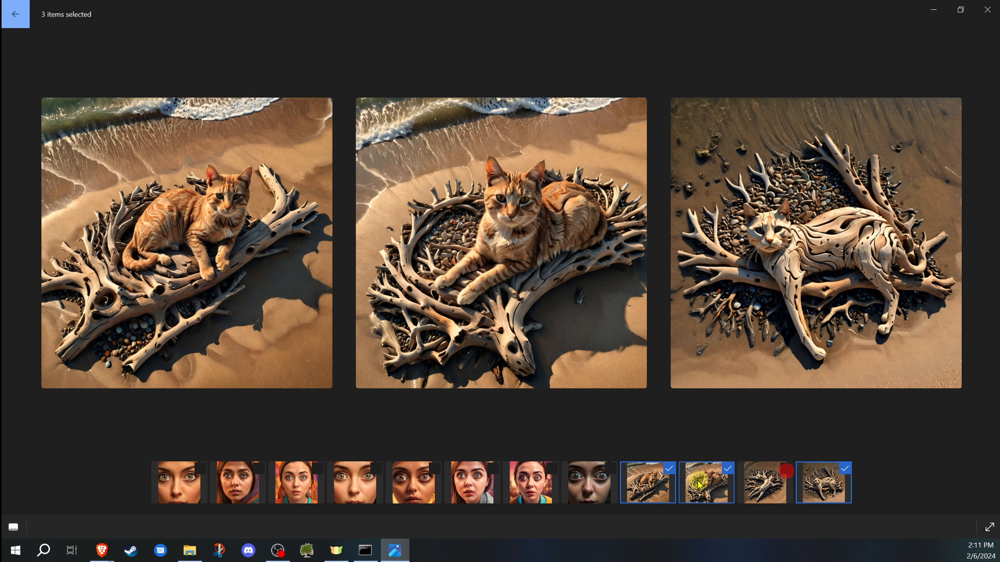
click(657, 479)
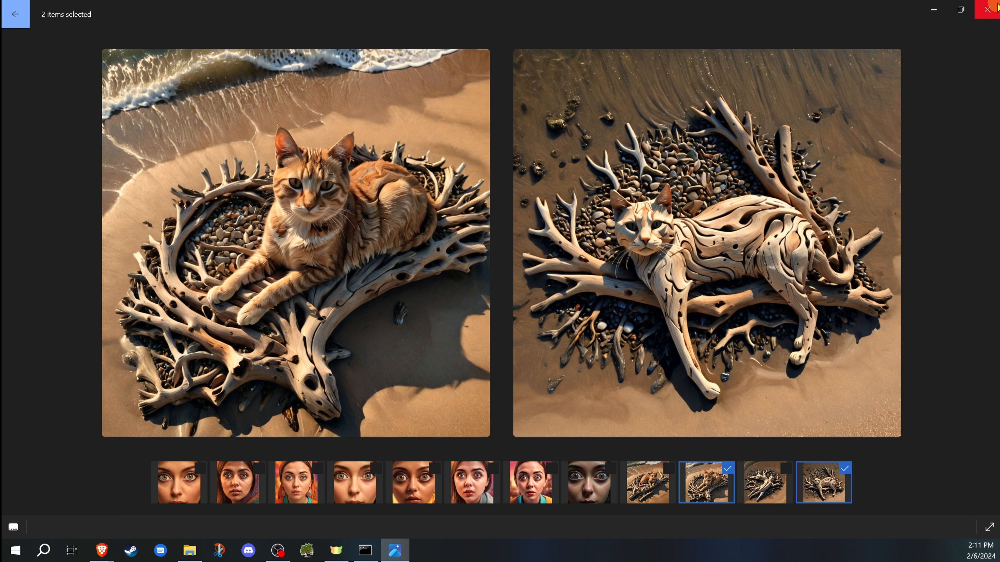
click(988, 9)
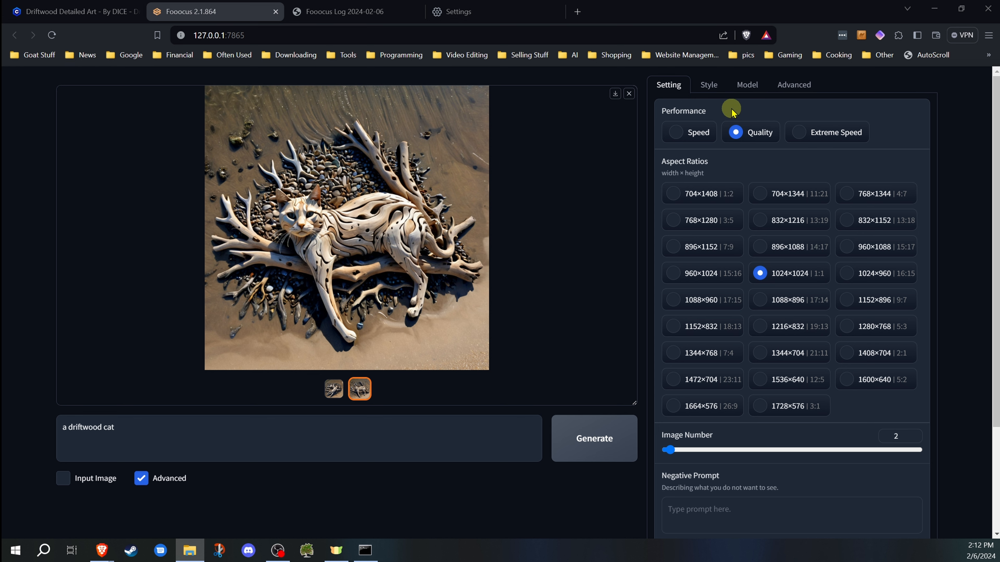
Bring up the style list, close the outdated Fooocus log page, and open log.html from the 2024-02-06 output folder
click(706, 86)
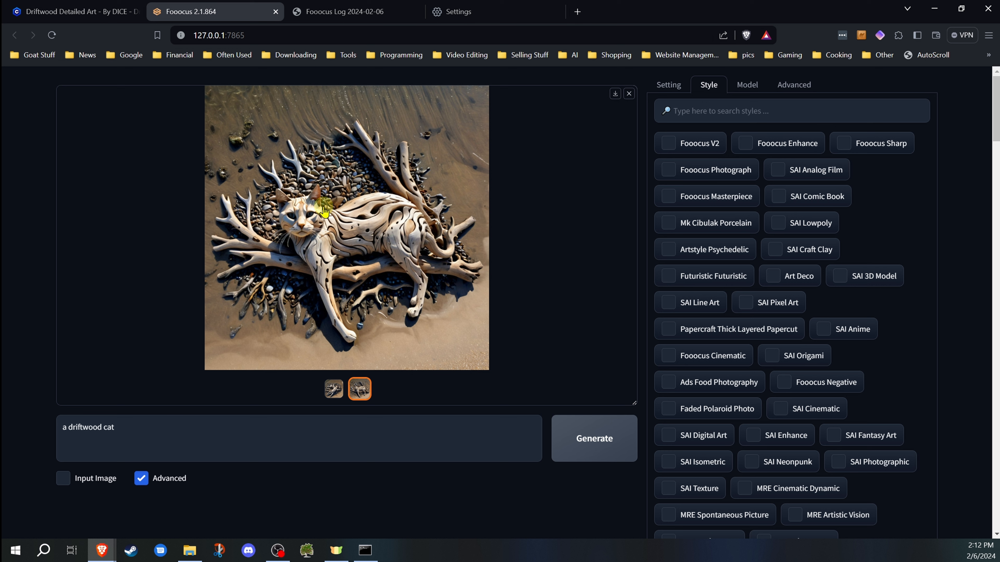
middle_click(323, 12)
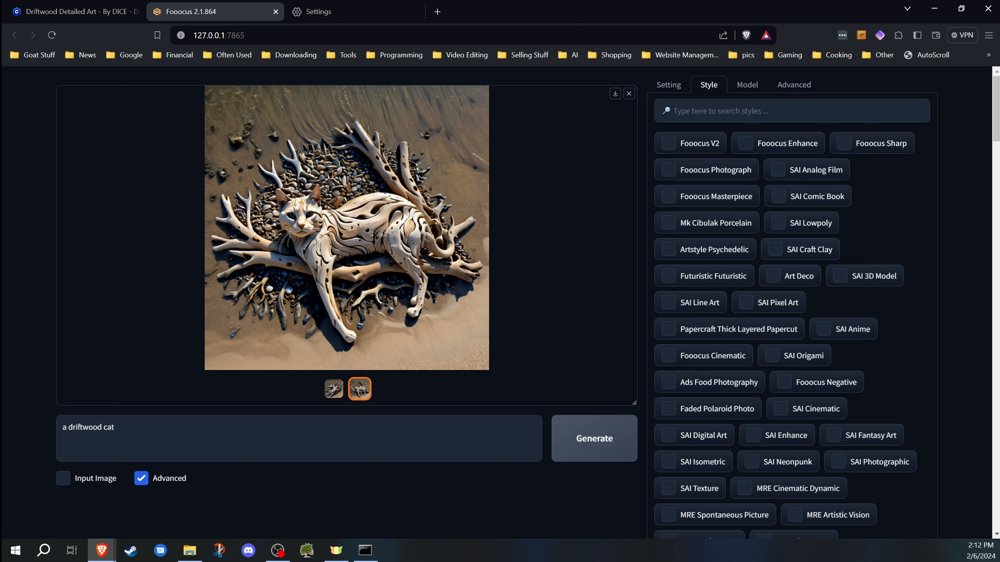
click(189, 550)
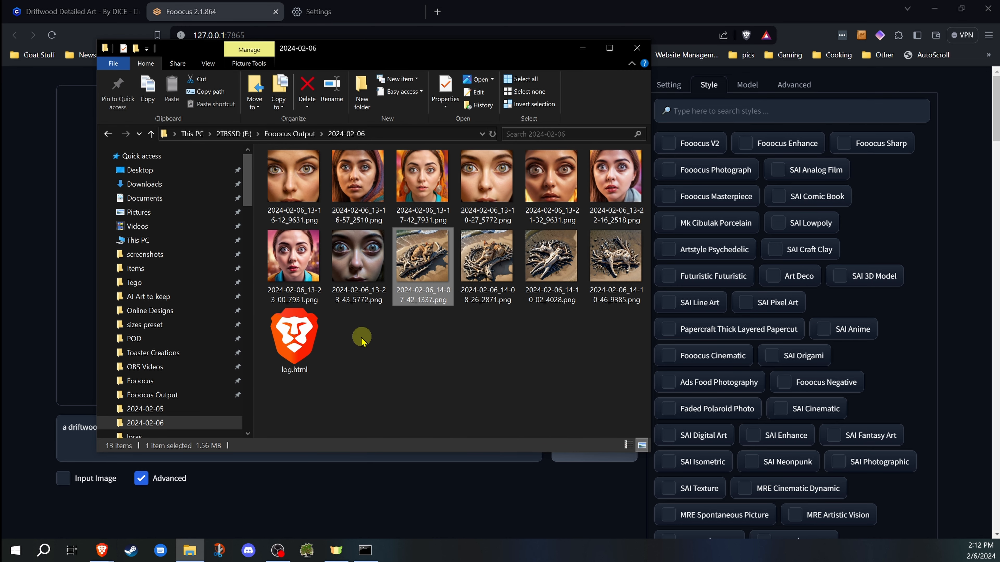
click(315, 341)
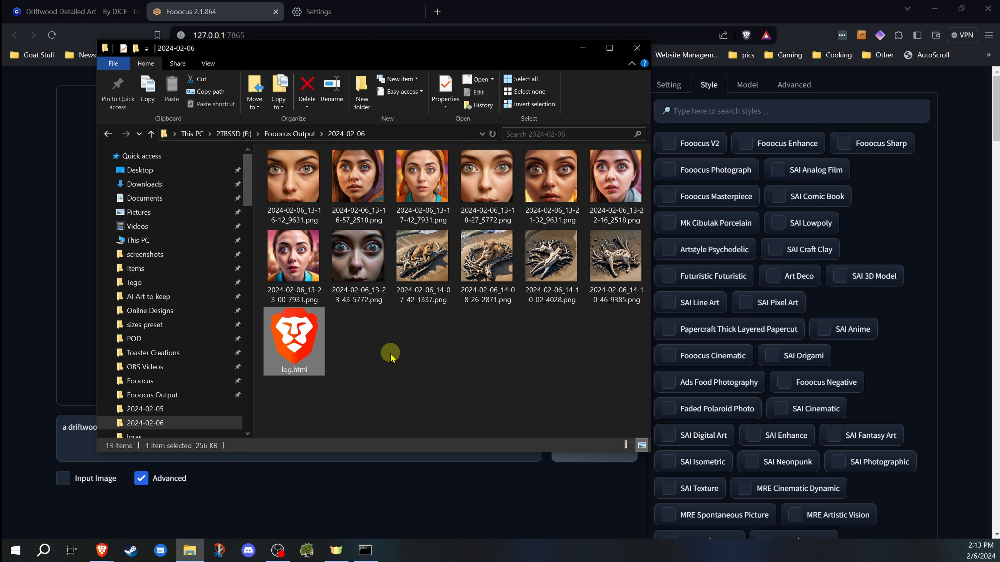
double_click(314, 349)
click(582, 48)
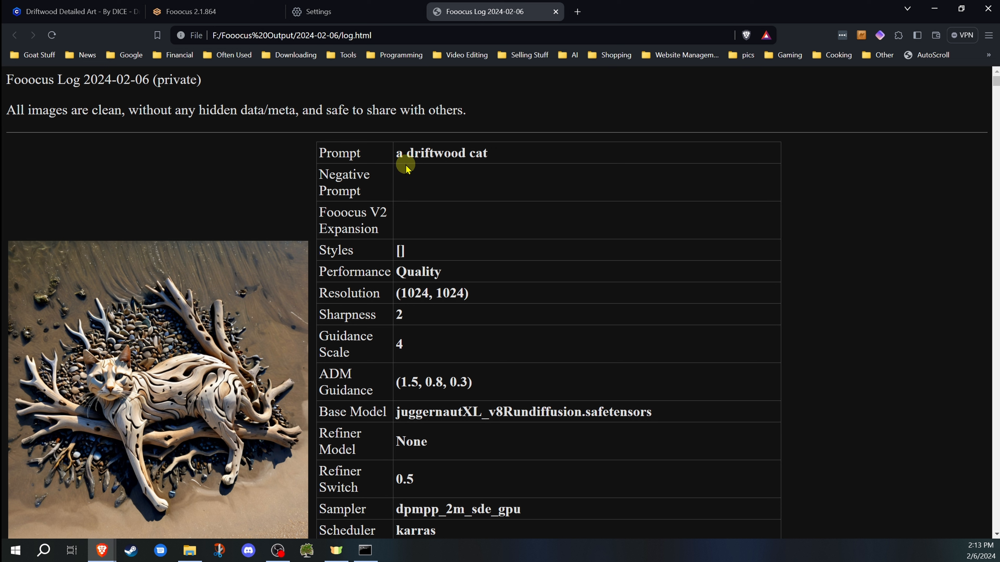
Examine the prompt, expansion and settings logged for the driftwood cat images generated without styles
drag(395, 152, 504, 155)
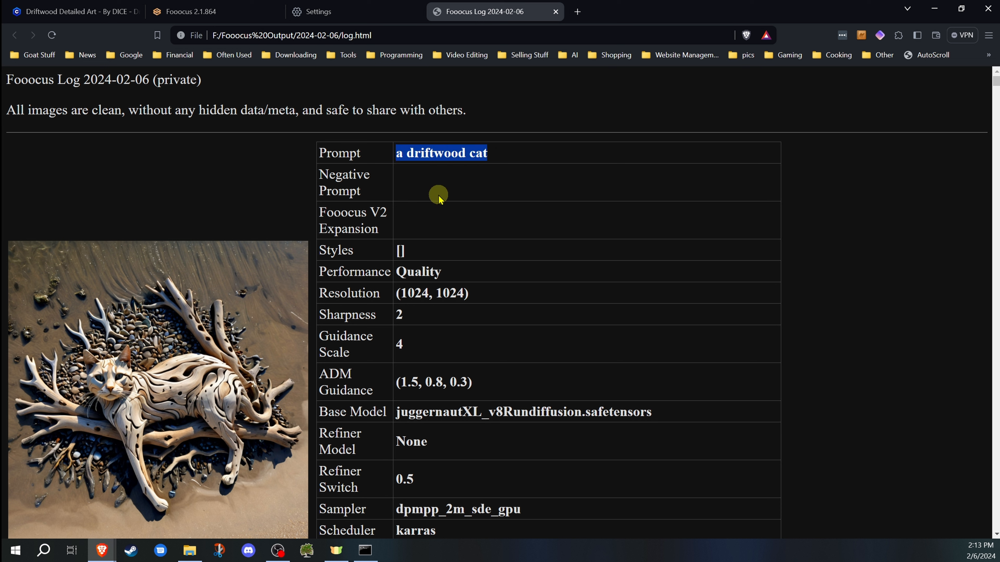
click(273, 183)
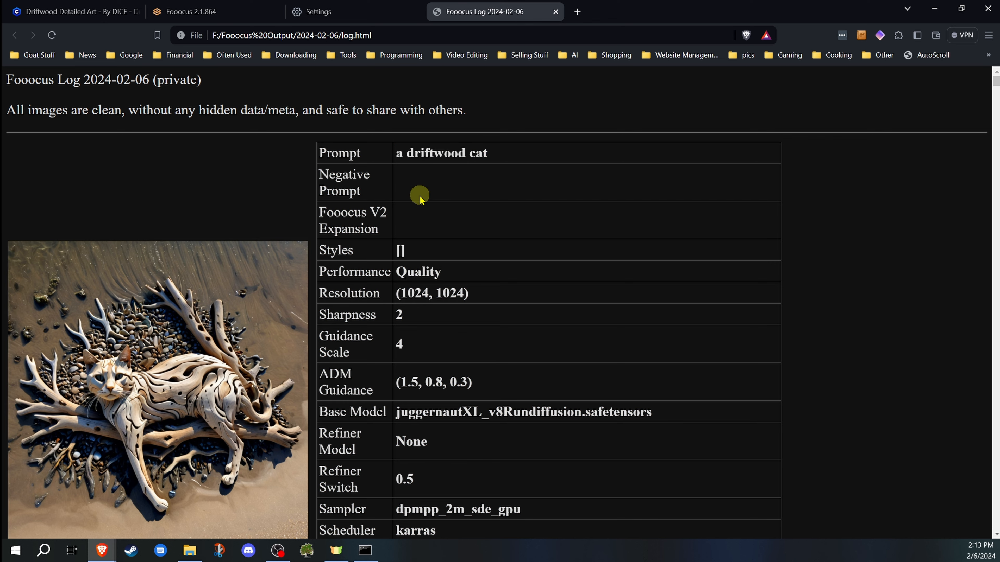
scroll(421, 256, down, 10)
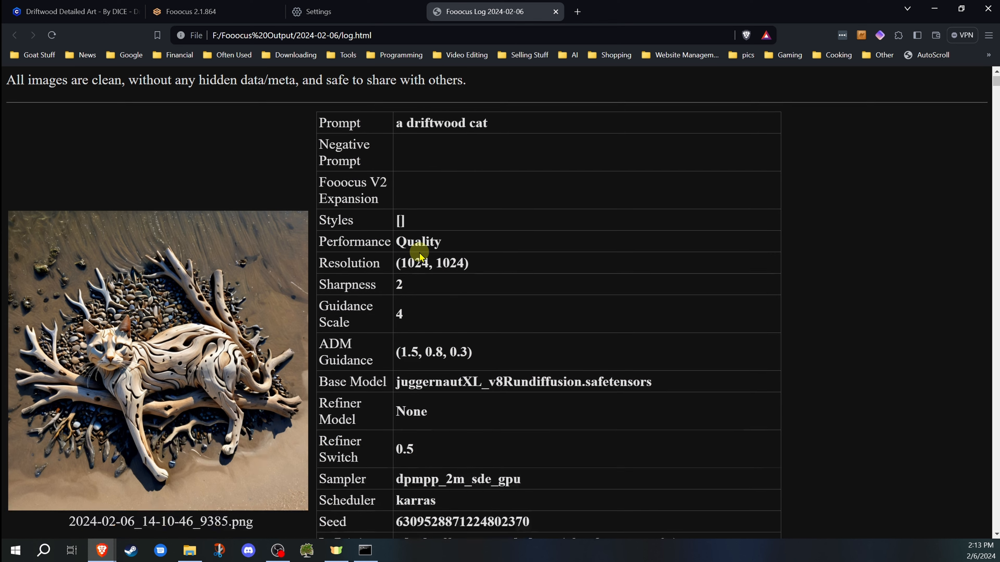
scroll(419, 255, down, 11)
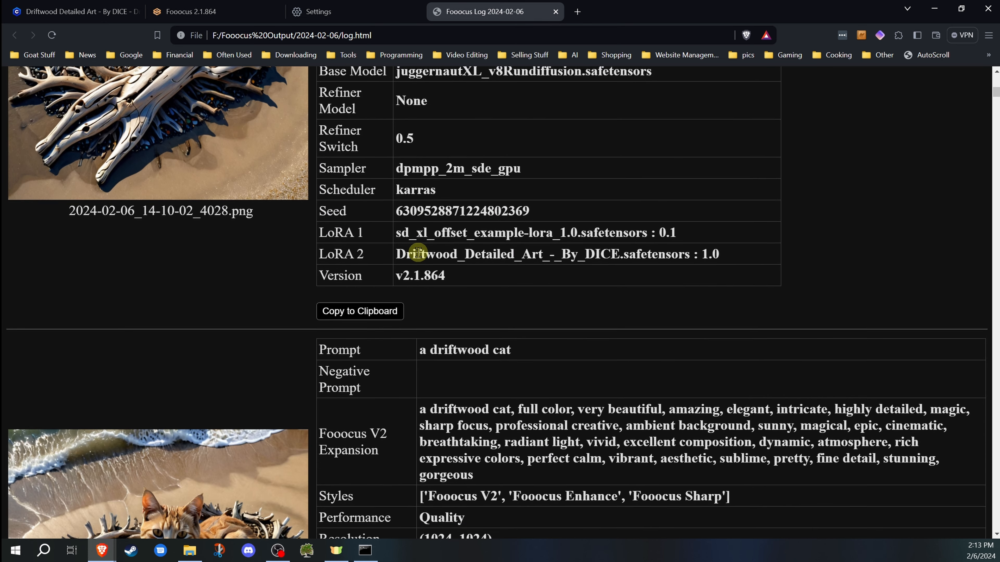
Examine the Fooocus V2 expansion text and the styles logged for the two driftwood cat images generated with styles
scroll(418, 255, down, 2)
scroll(460, 250, up, 1)
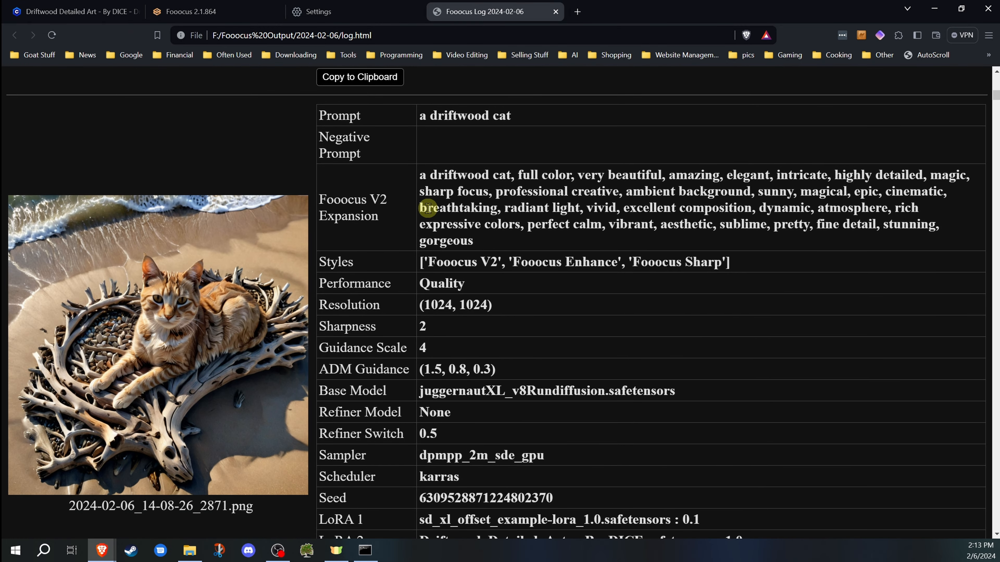
triple_click(423, 174)
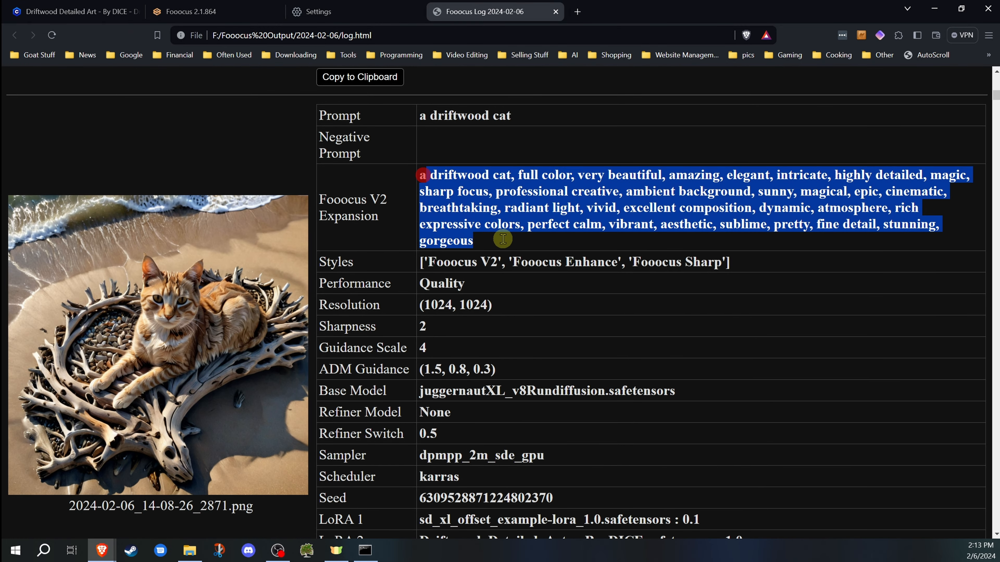
click(421, 177)
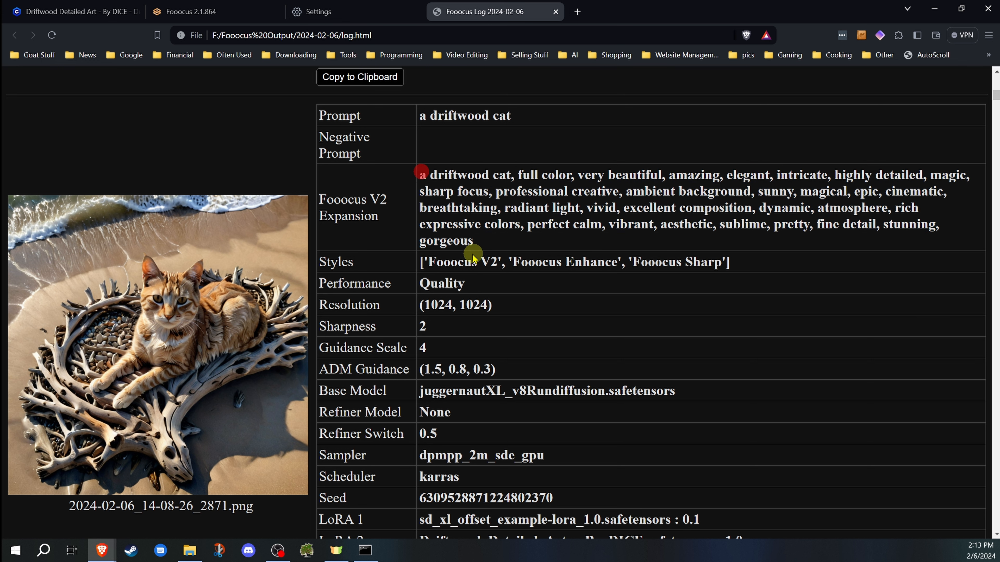
drag(447, 262, 732, 264)
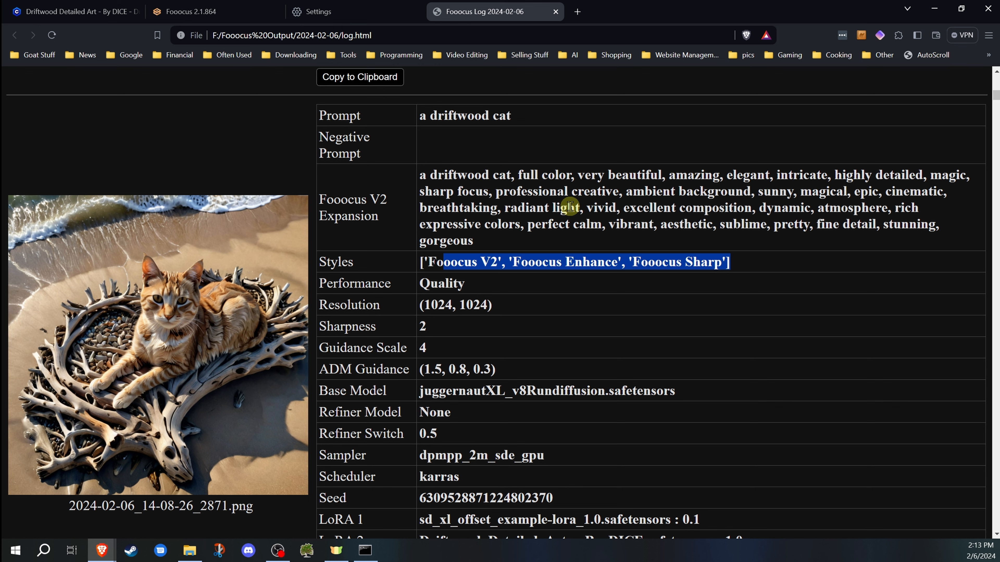
scroll(535, 261, down, 12)
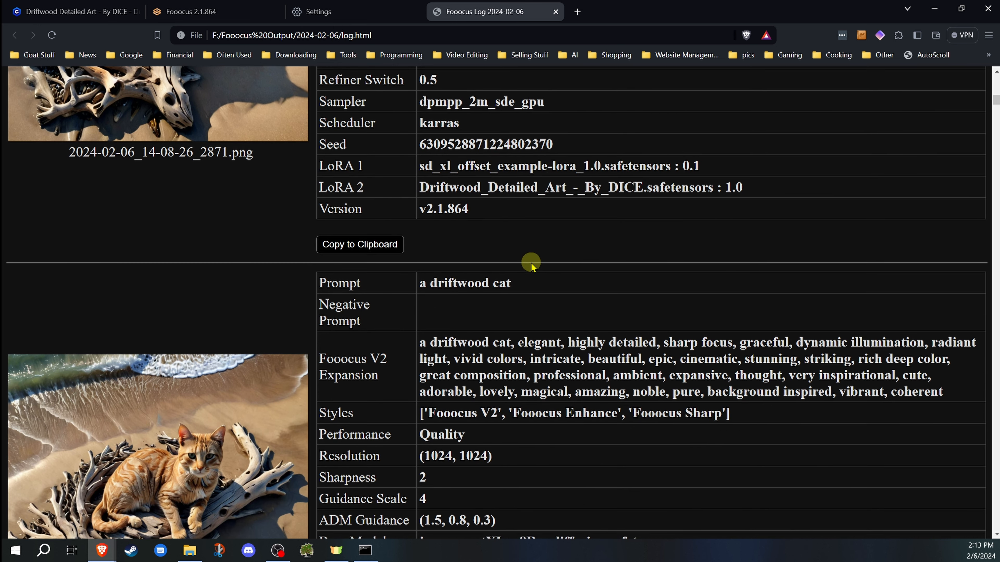
scroll(526, 246, up, 5)
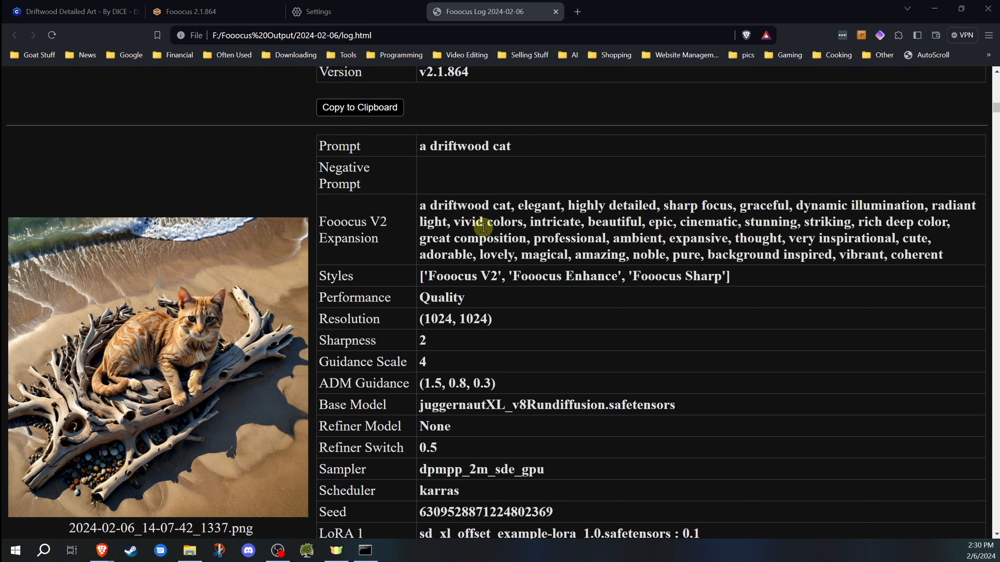
Copy the logged parameters of the "a woman with (big eyes:1.5)" image 2024-02-06_13-23-43_5772.png to the clipboard and review its entry
scroll(484, 227, down, 15)
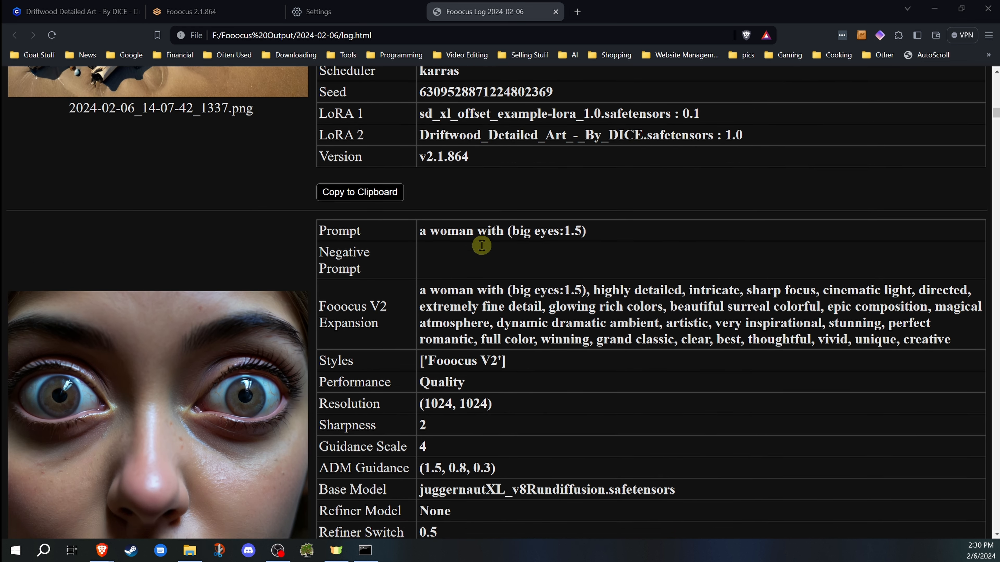
scroll(480, 252, up, 3)
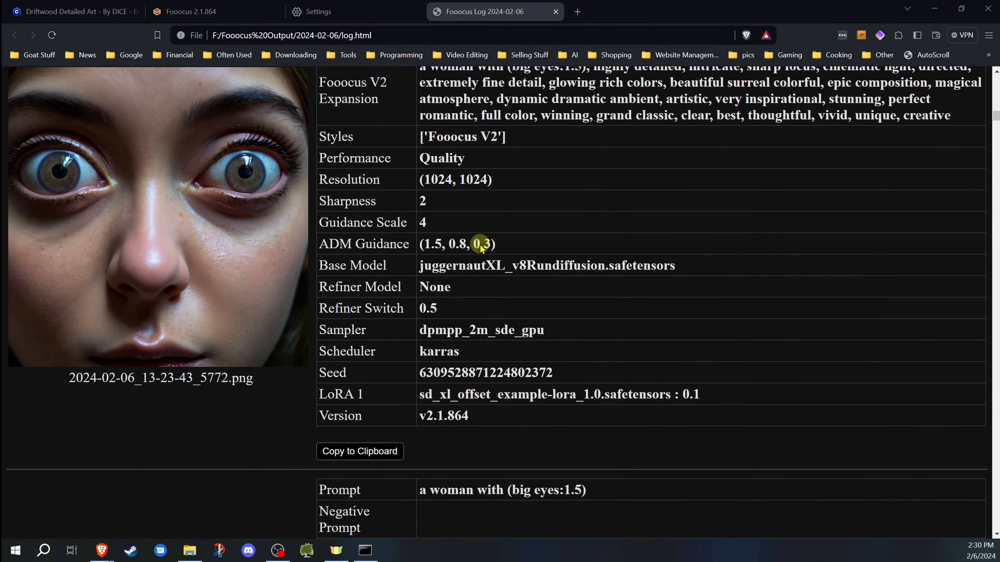
click(320, 510)
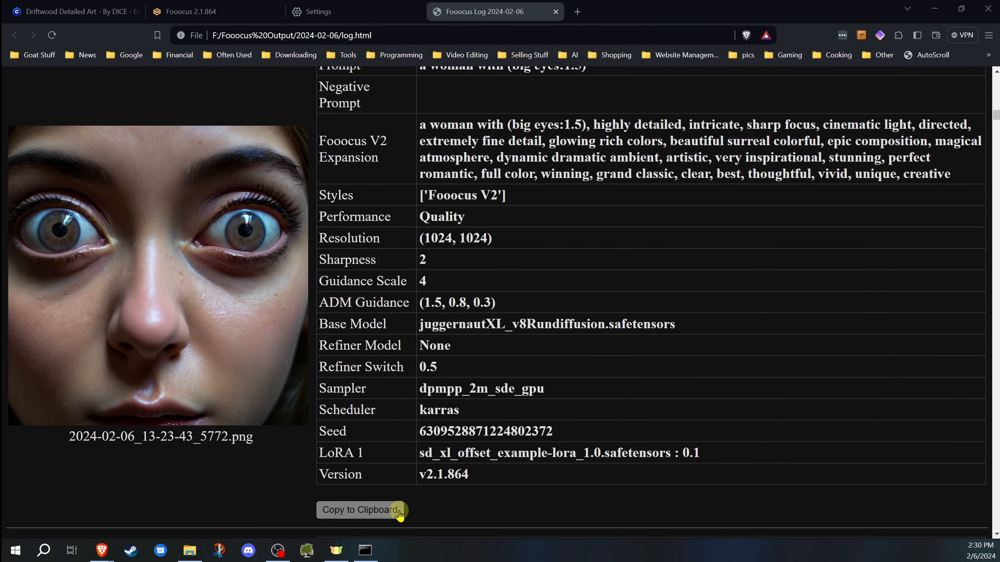
click(370, 510)
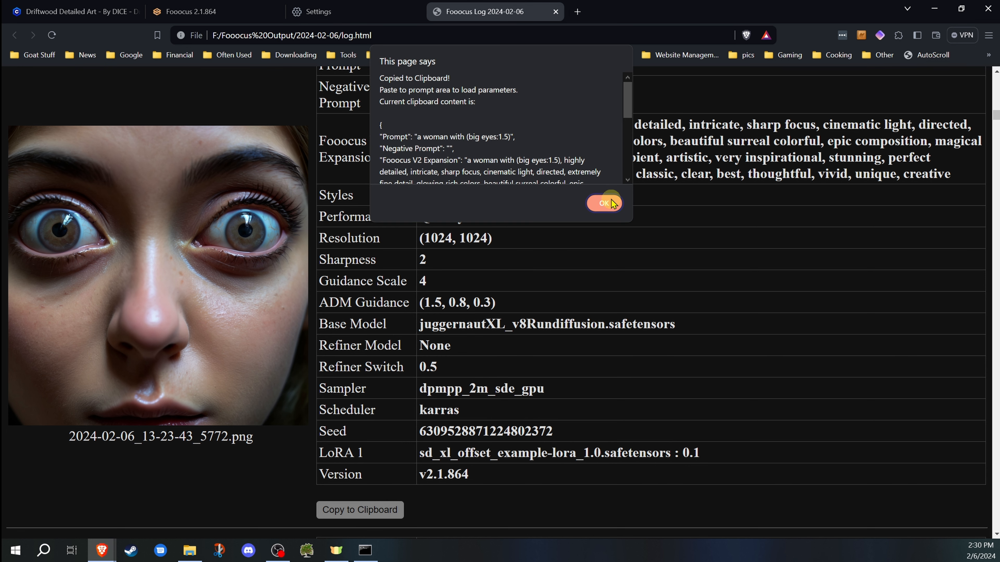
click(605, 201)
scroll(453, 284, up, 3)
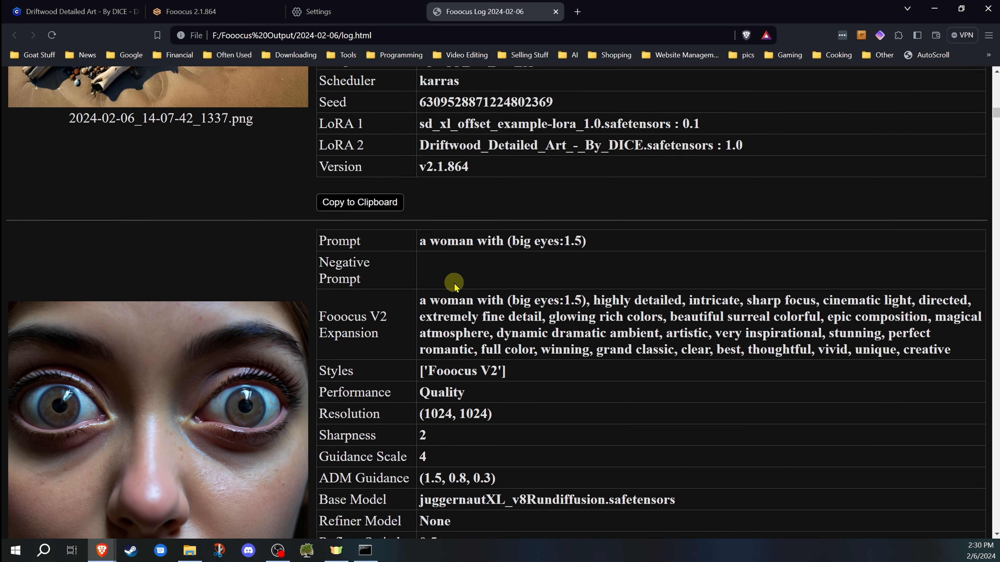
scroll(453, 283, down, 3)
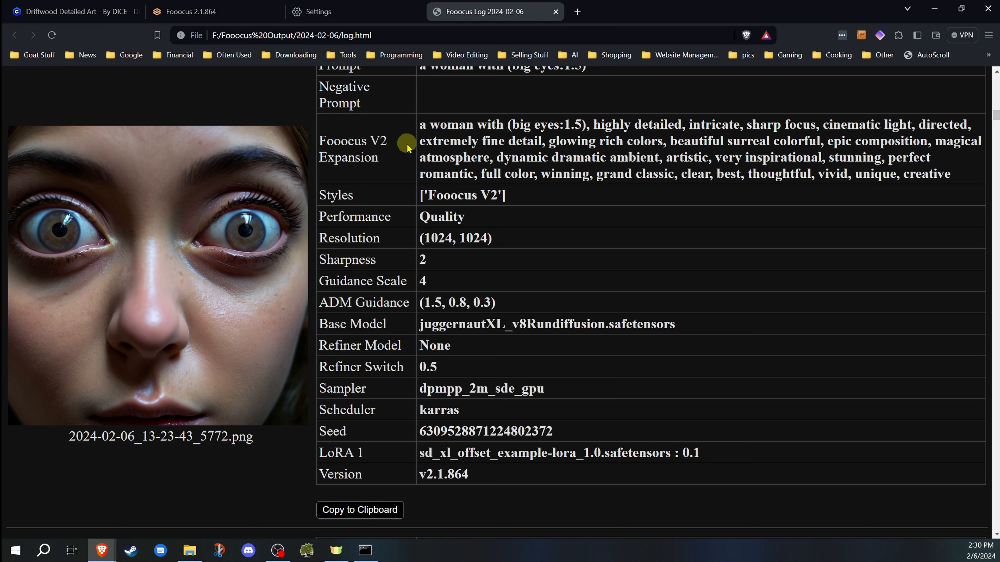
Paste the copied image parameters into Fooocus's empty prompt box and check them against the image's log entry
click(216, 8)
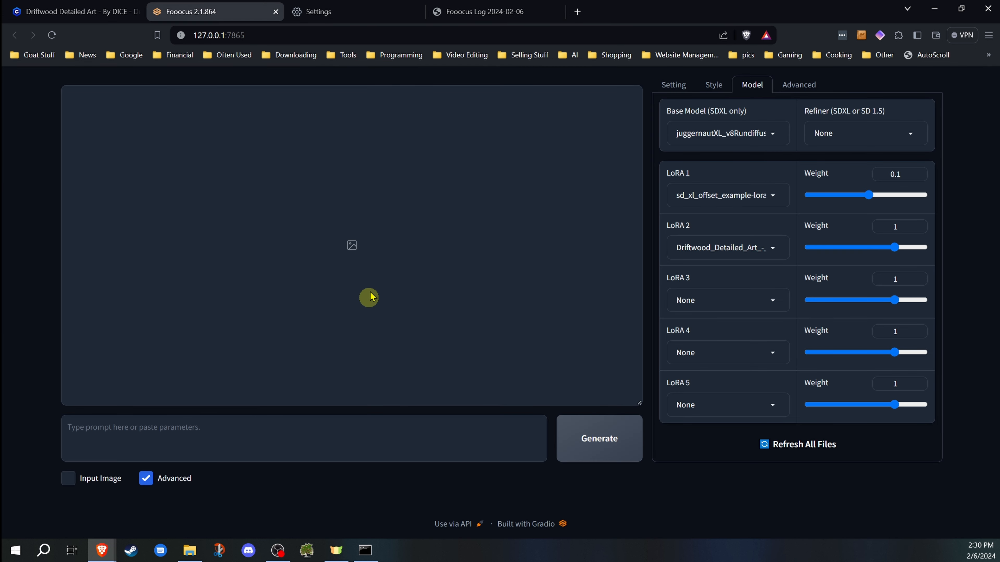
click(488, 11)
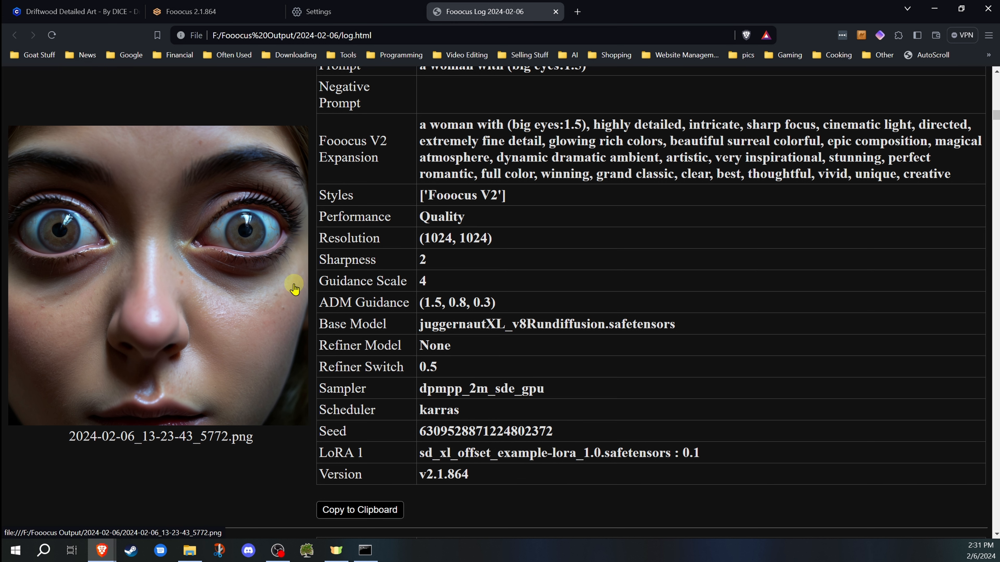
click(197, 11)
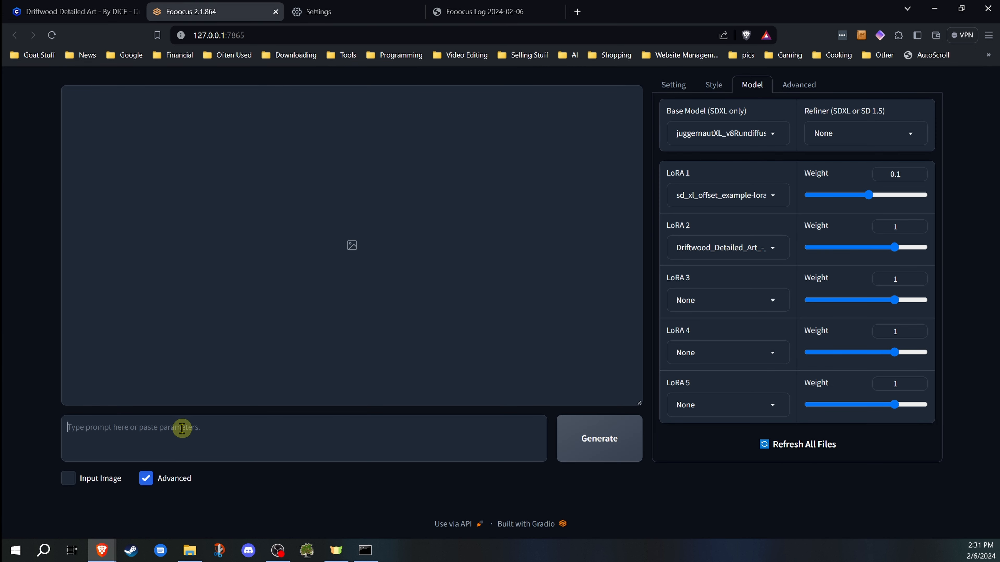
right_click(158, 430)
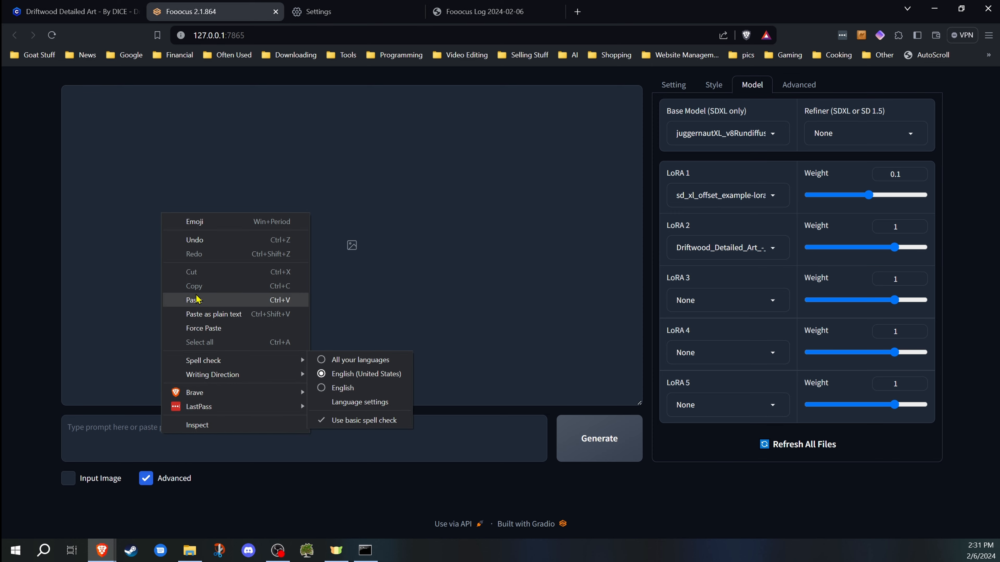
click(202, 303)
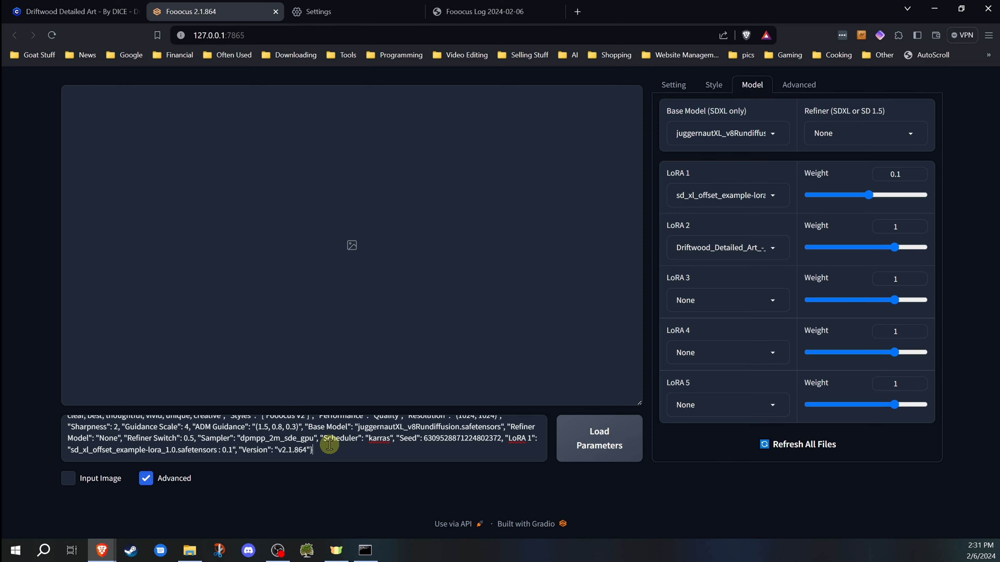
drag(327, 448, 362, 486)
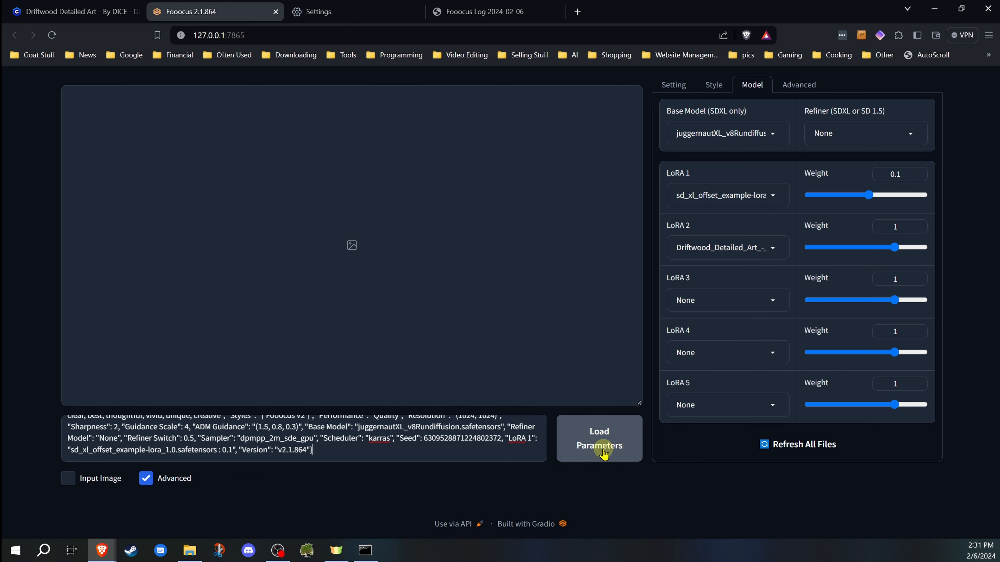
click(464, 8)
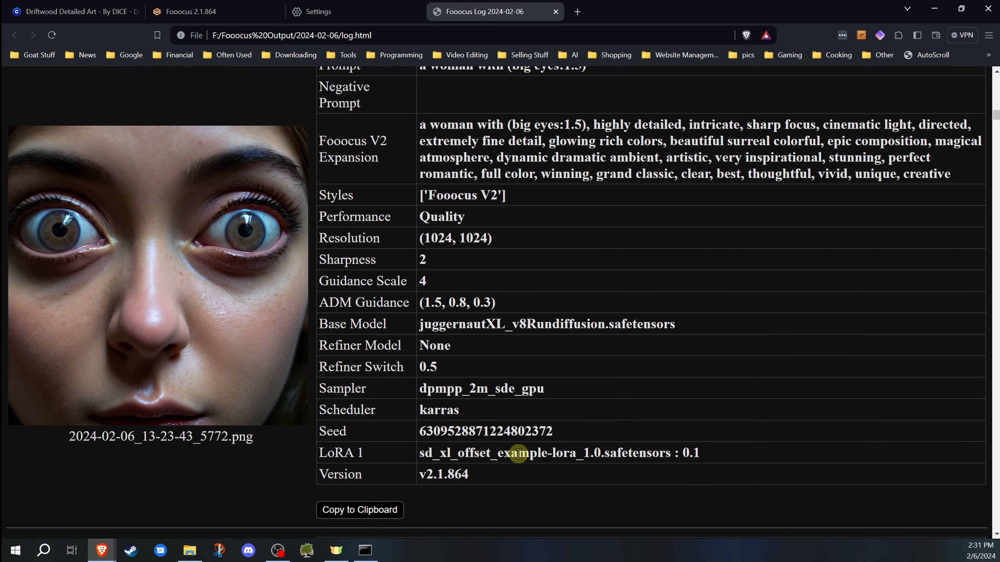
Return to Fooocus, set LoRA 1 to None, and load the pasted image parameters
click(236, 12)
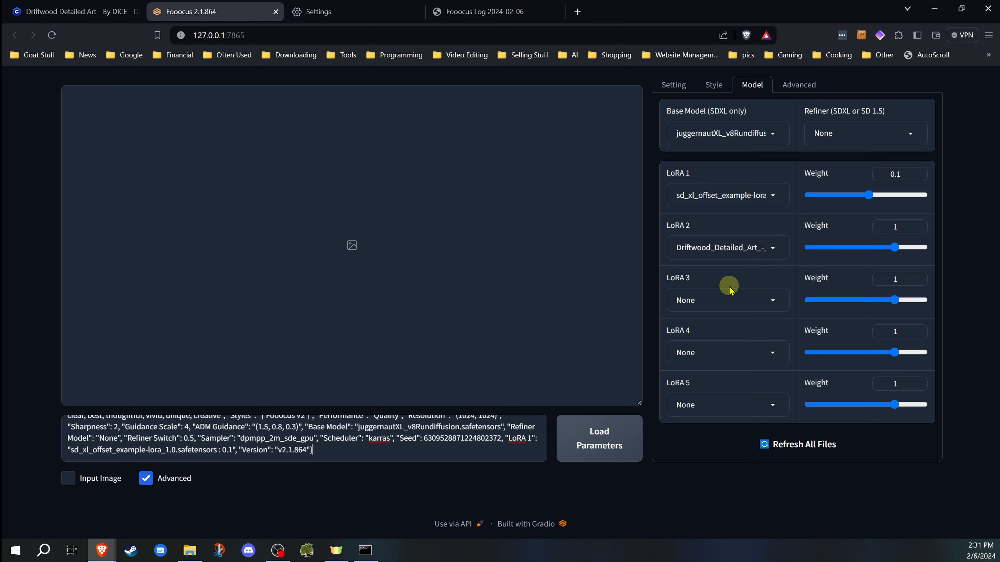
click(773, 197)
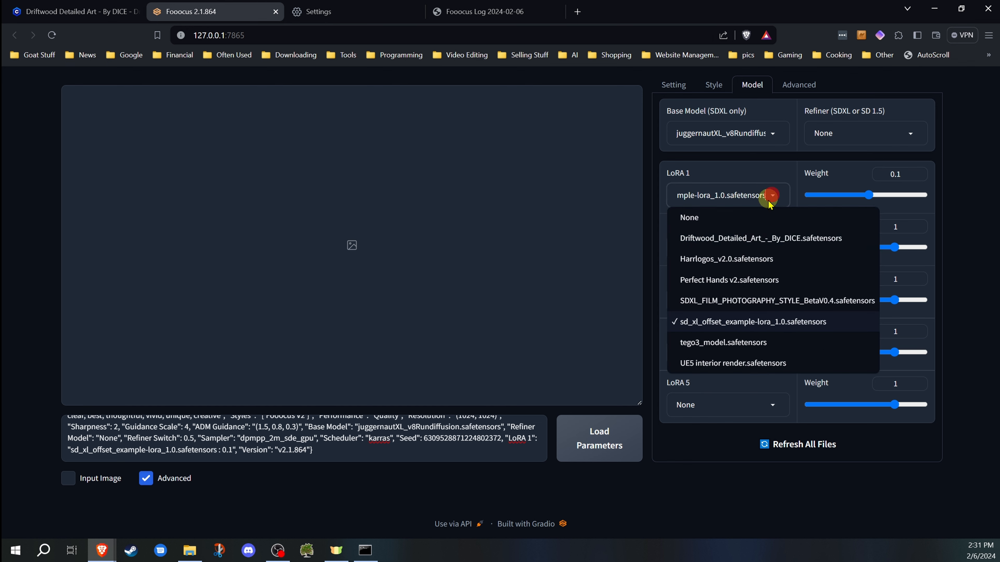
click(725, 218)
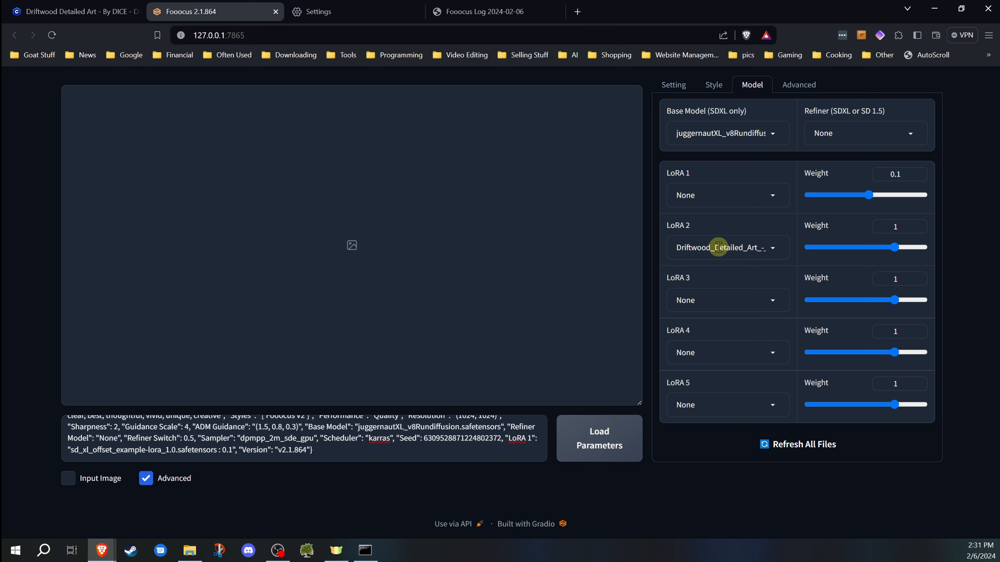
click(599, 450)
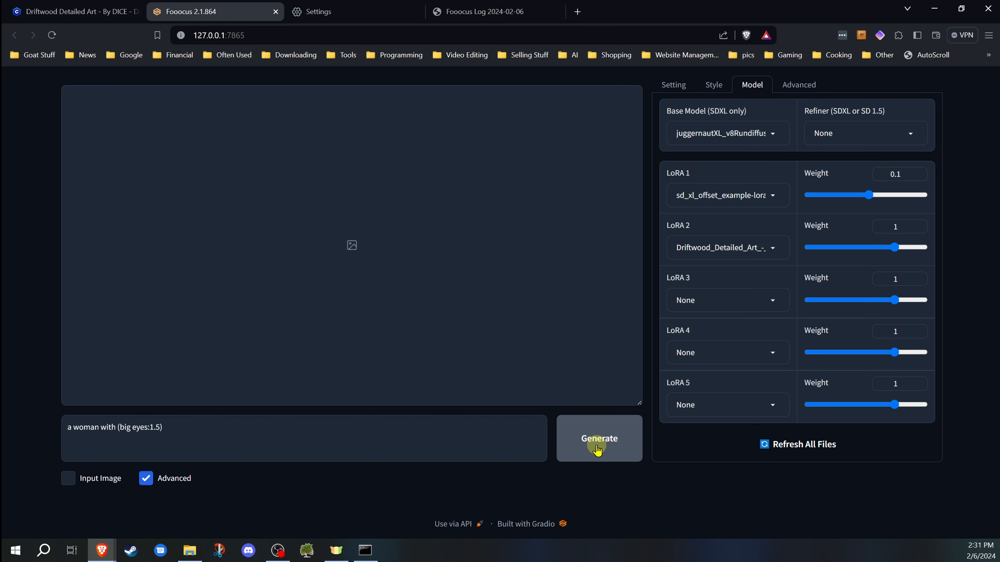
click(256, 427)
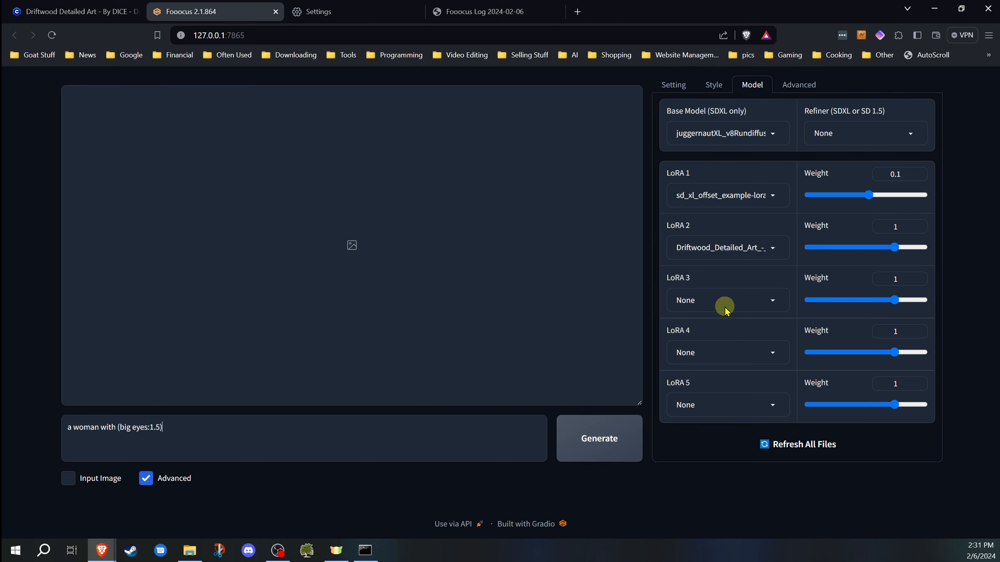
Check the LoRA entries in the image's log and set LoRA 2 to None in Fooocus to match
click(487, 9)
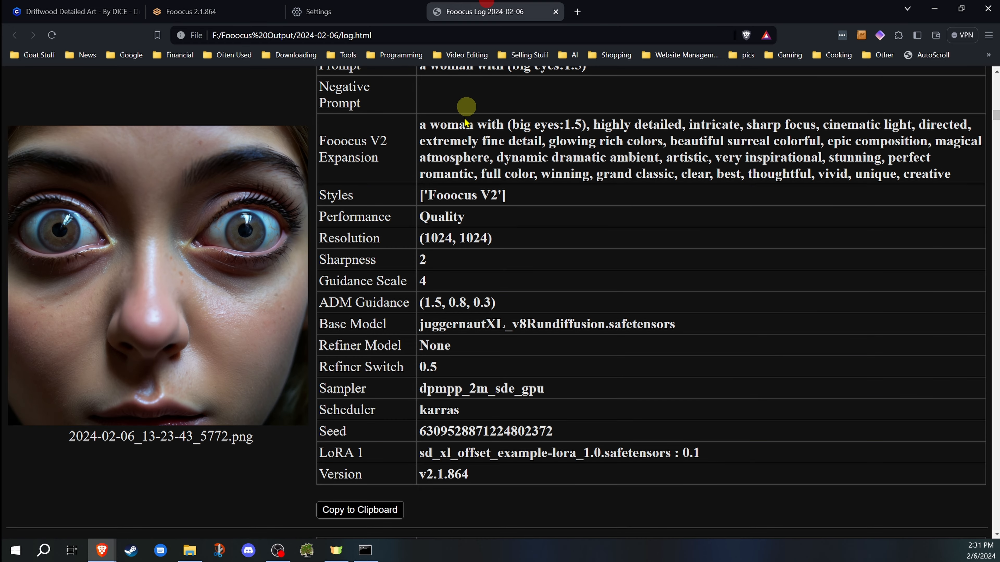
click(239, 11)
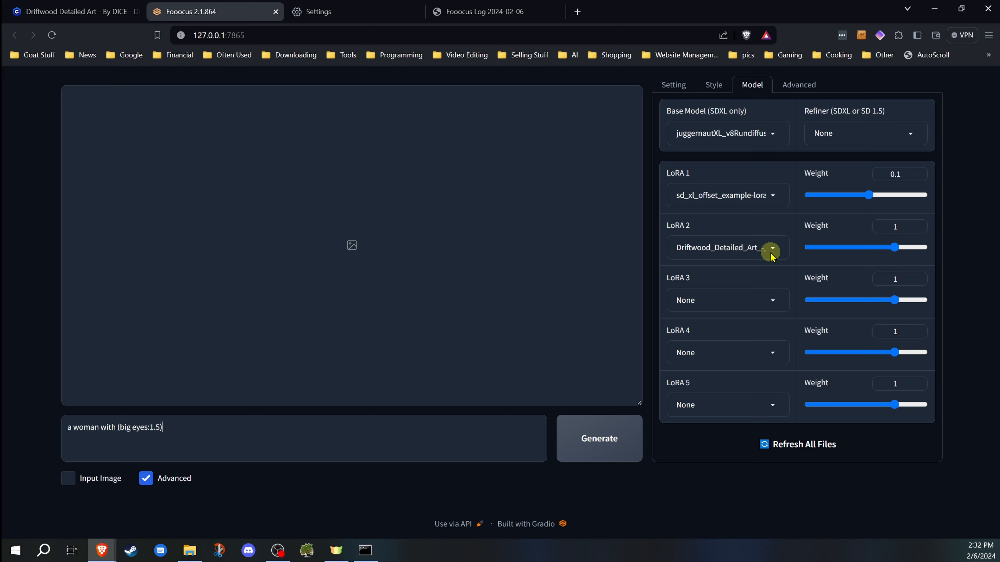
click(770, 252)
click(715, 271)
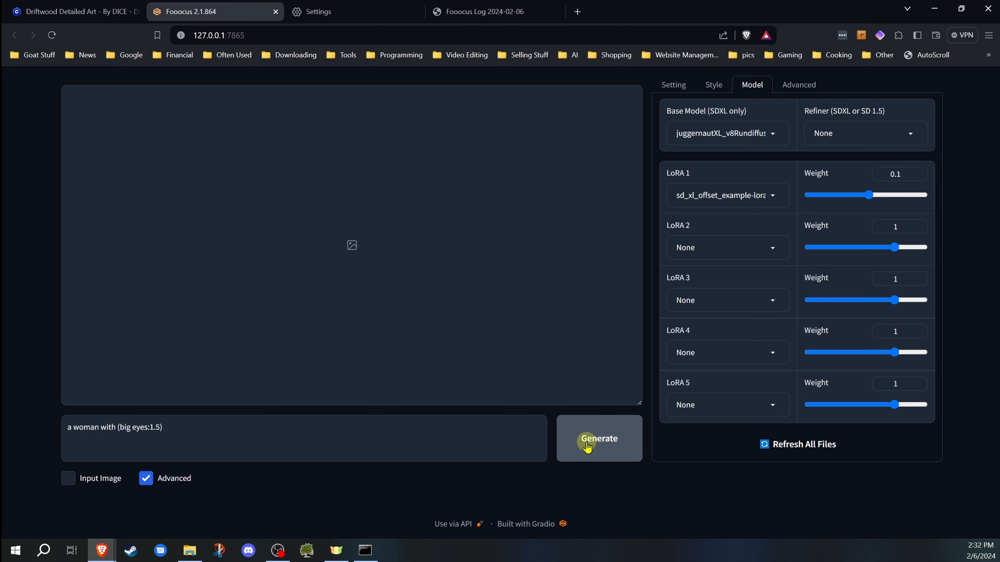
Check the loaded seed in the generation settings and regenerate the "a woman with (big eyes:1.5)" image
click(677, 83)
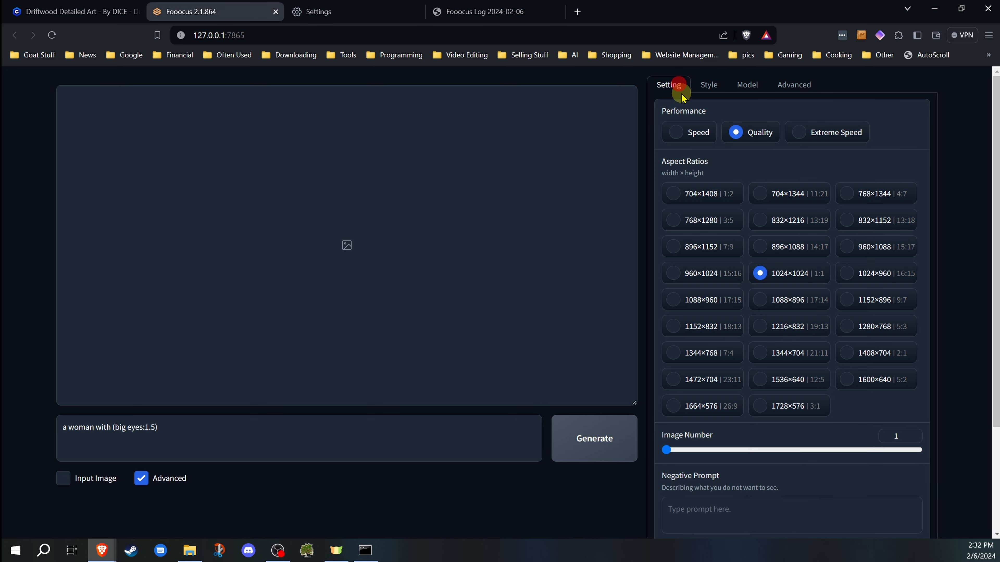
scroll(689, 292, down, 3)
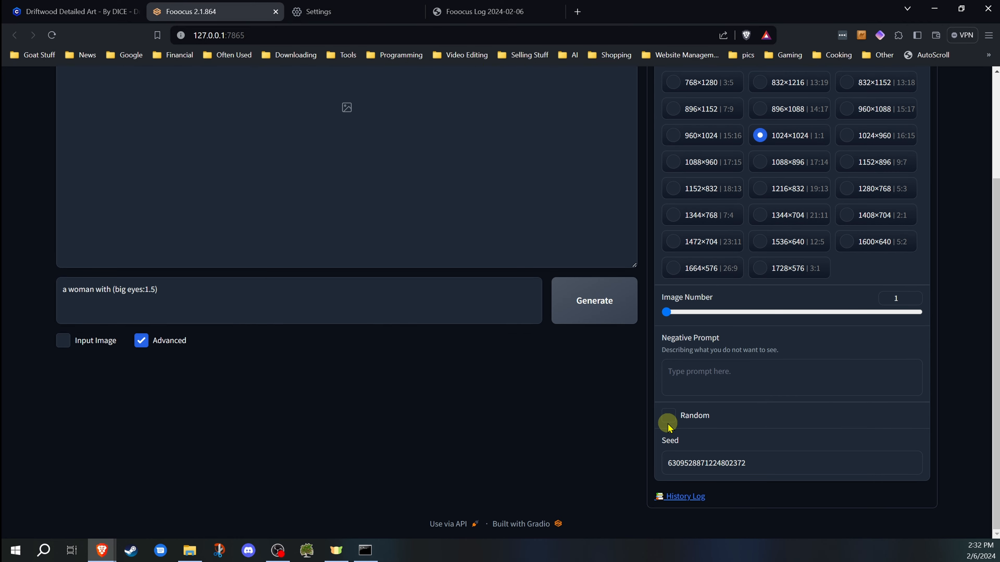
click(762, 460)
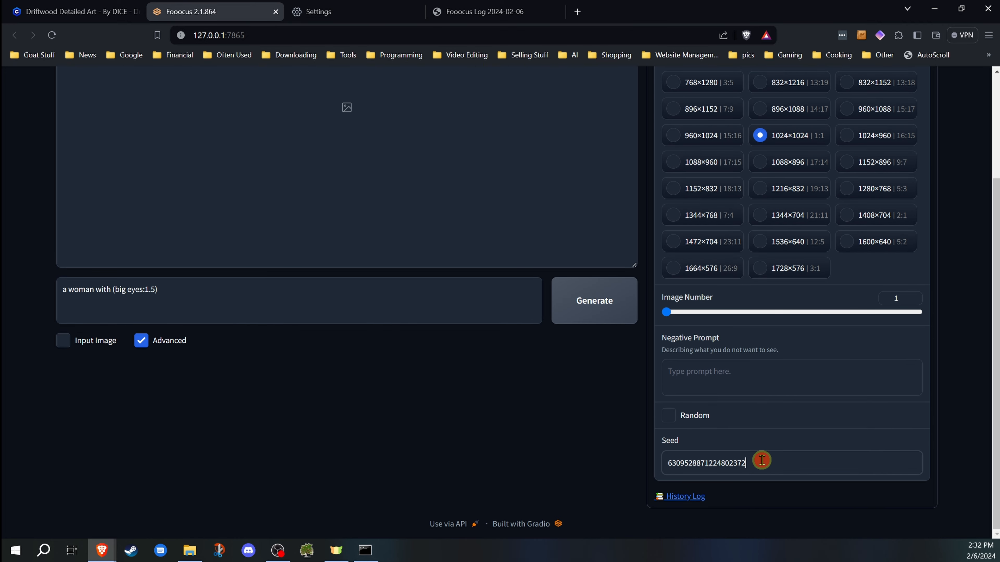
scroll(511, 433, up, 3)
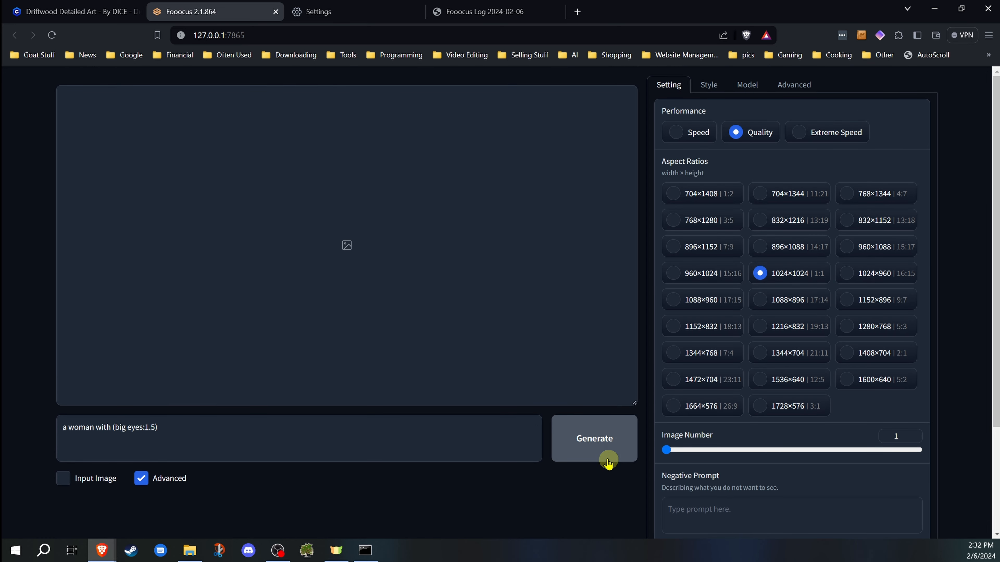
click(604, 437)
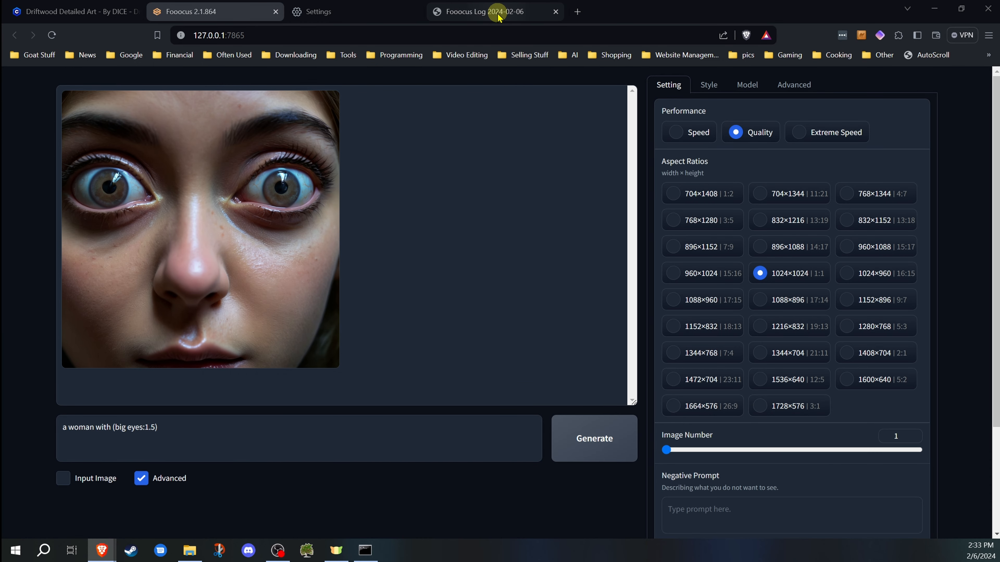
Compare the regenerated big-eyes image with the original image in the Fooocus log
click(511, 16)
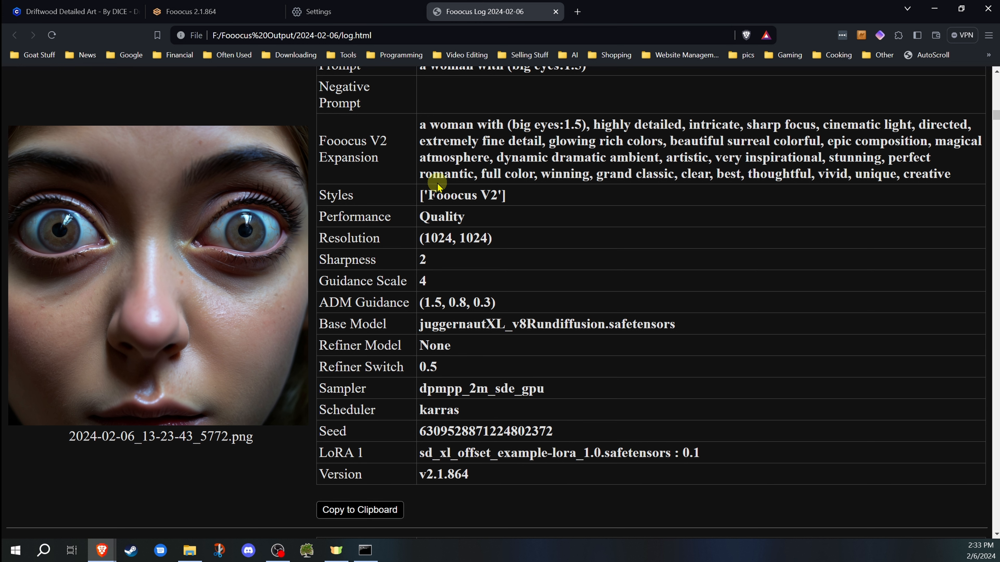
click(232, 12)
click(476, 8)
click(225, 12)
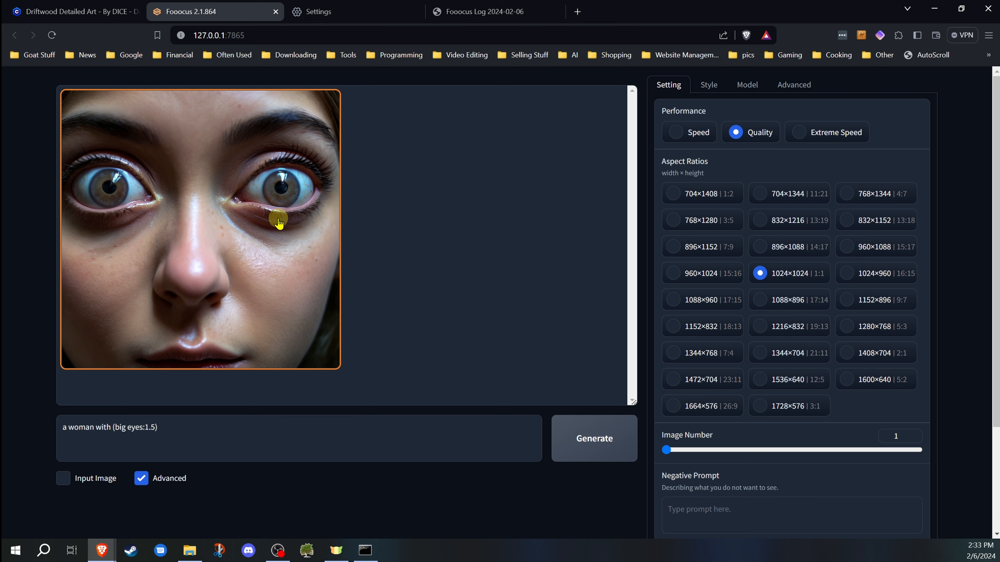
Review the LoRA selections, the Random seed option and the seed used for the regenerated image
click(752, 86)
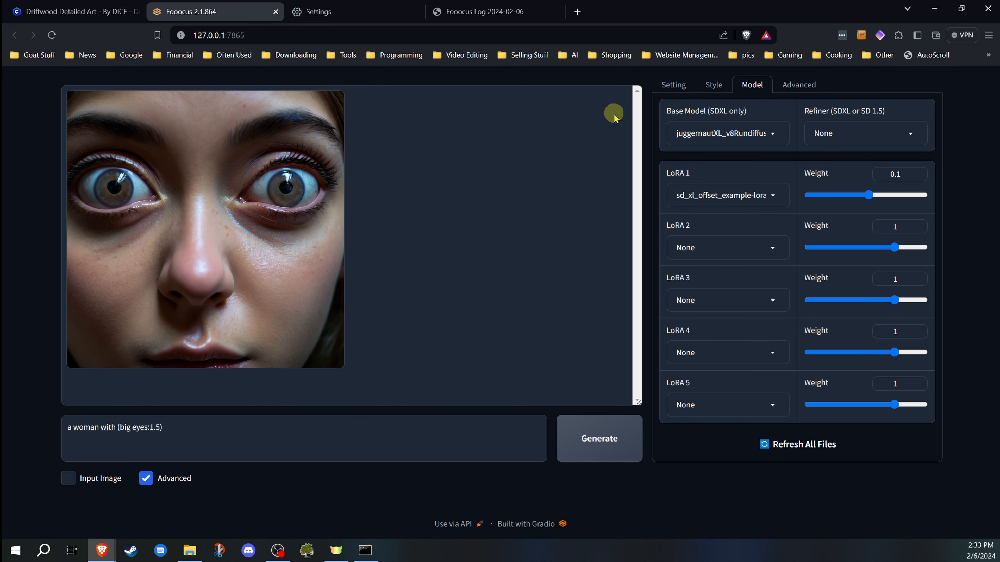
click(672, 84)
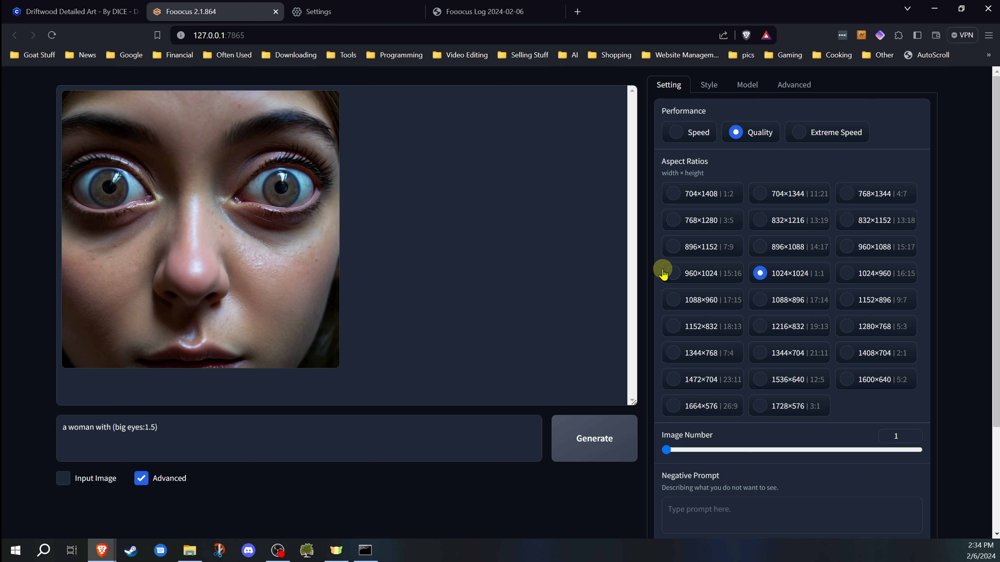
scroll(686, 326, down, 3)
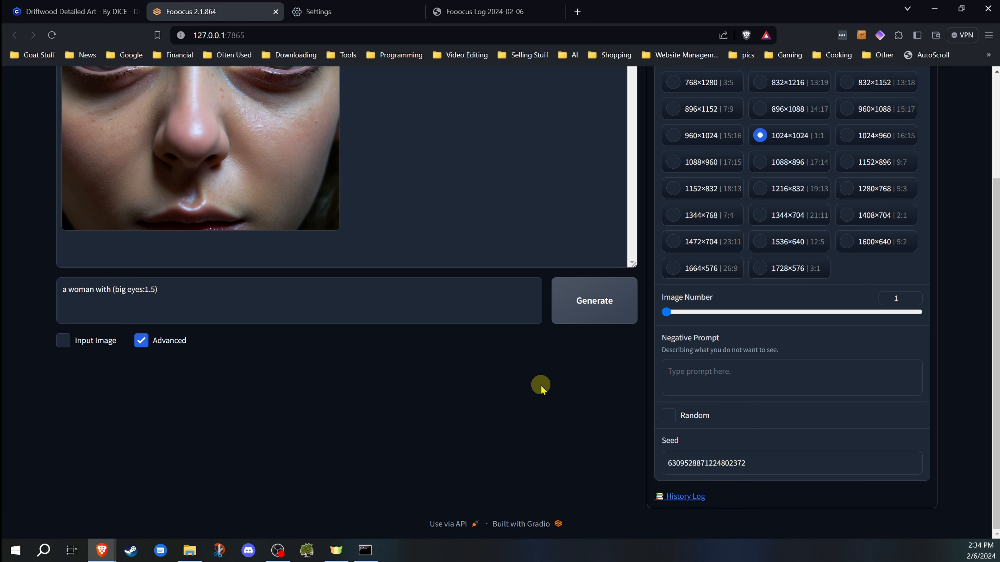
scroll(542, 387, up, 3)
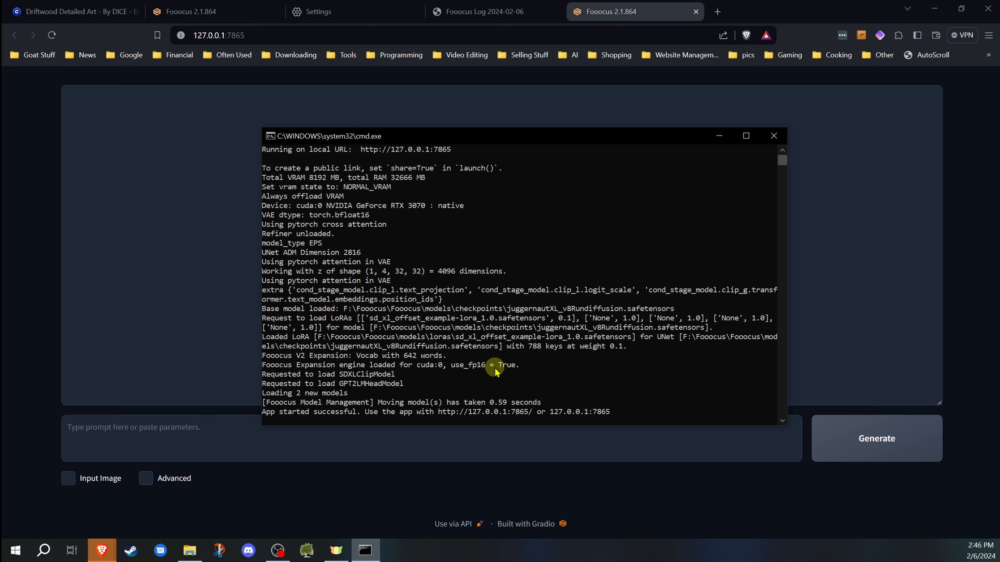
click(541, 371)
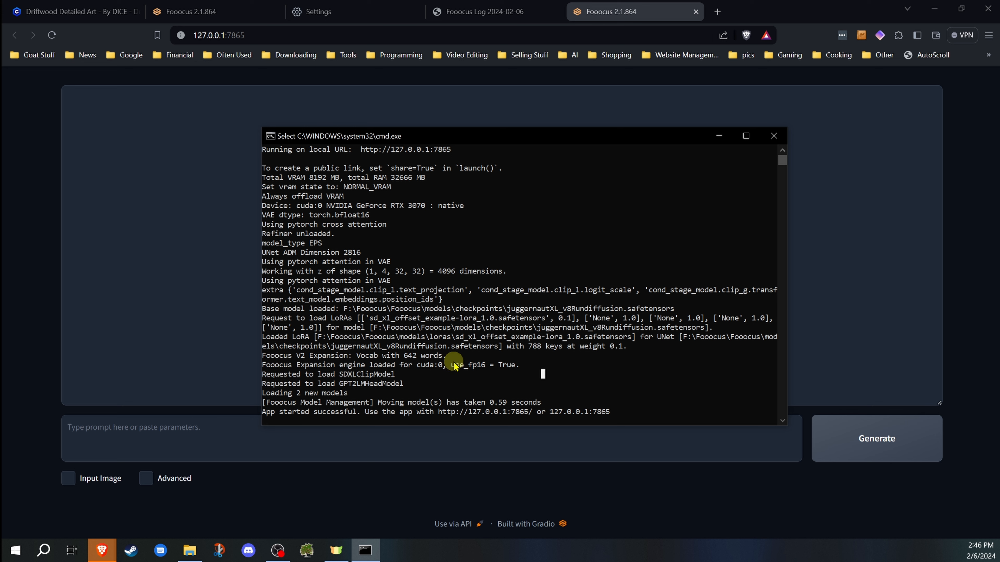
key(Escape)
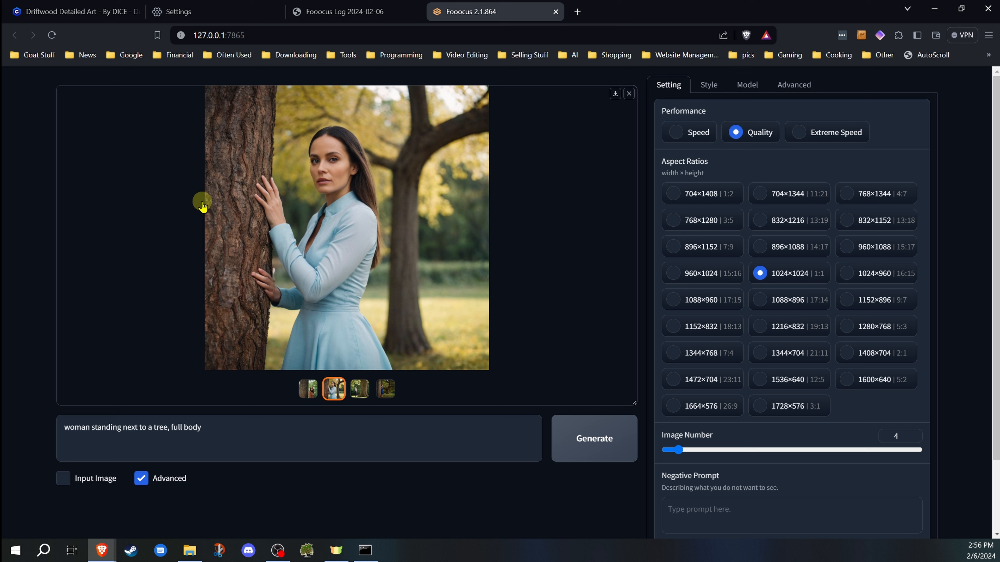
Inspect the second woman-by-tree image enlarged, enable Input Image, and load that image into Inpaint or Outpaint
click(285, 278)
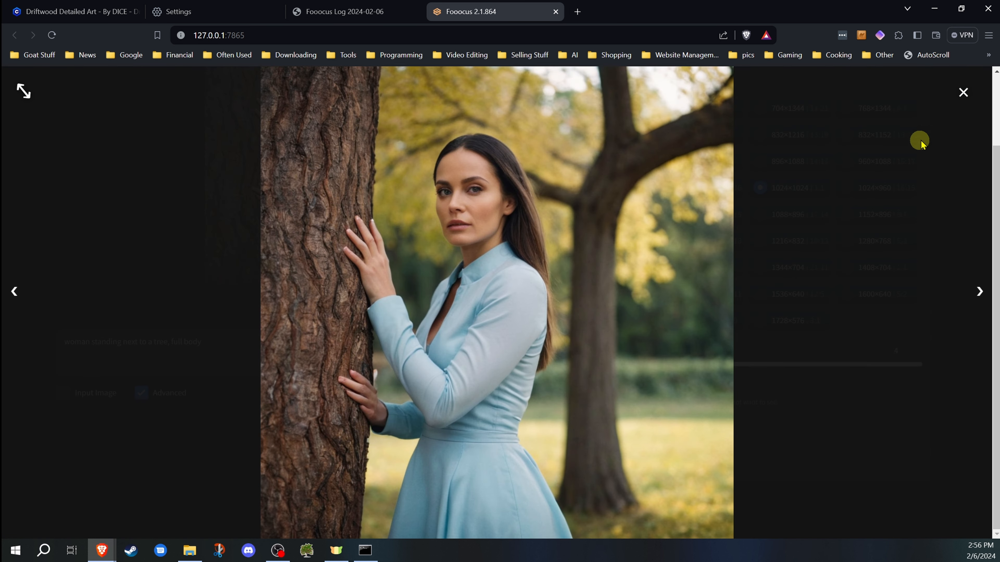
click(962, 93)
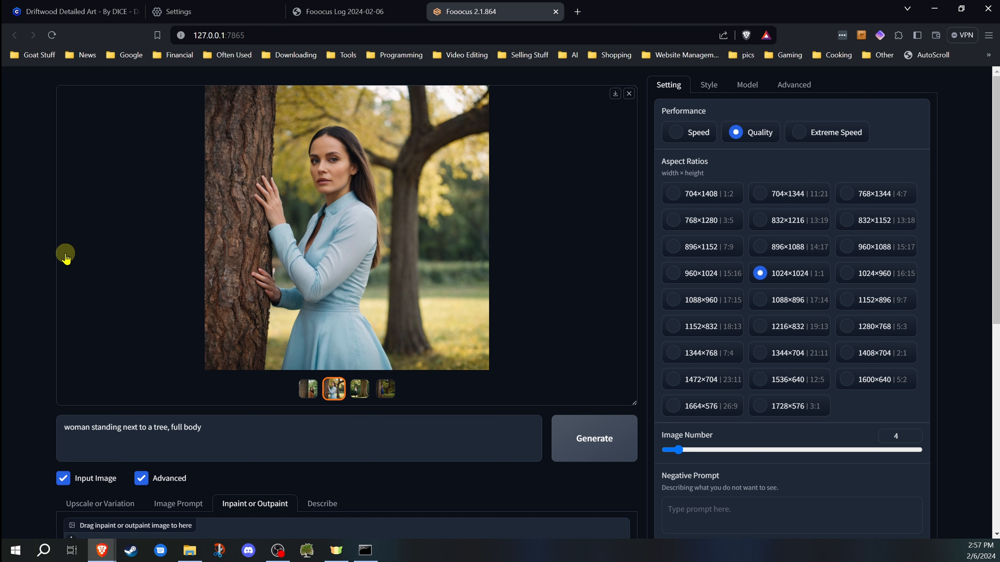
scroll(39, 255, down, 3)
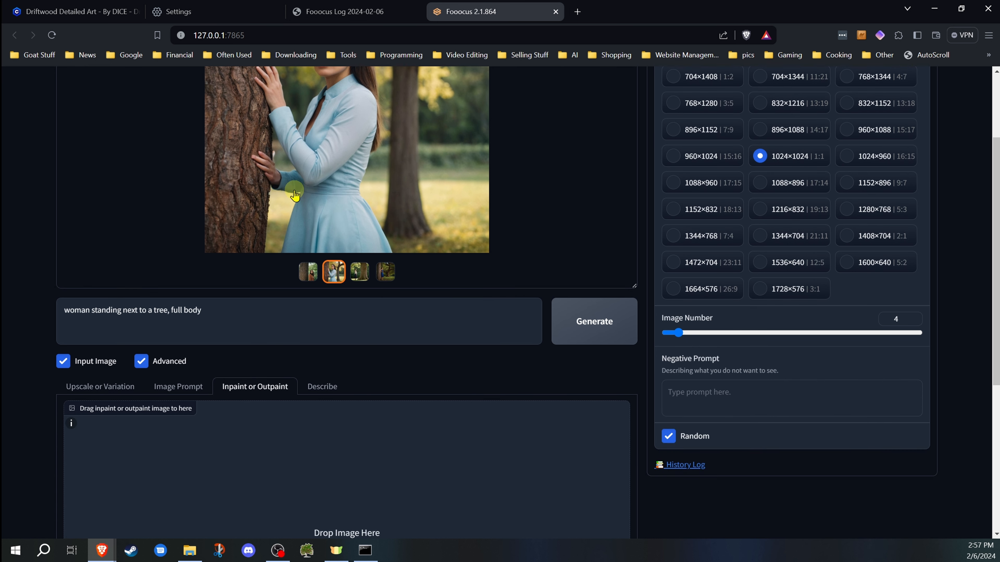
drag(357, 159, 402, 466)
scroll(372, 314, down, 7)
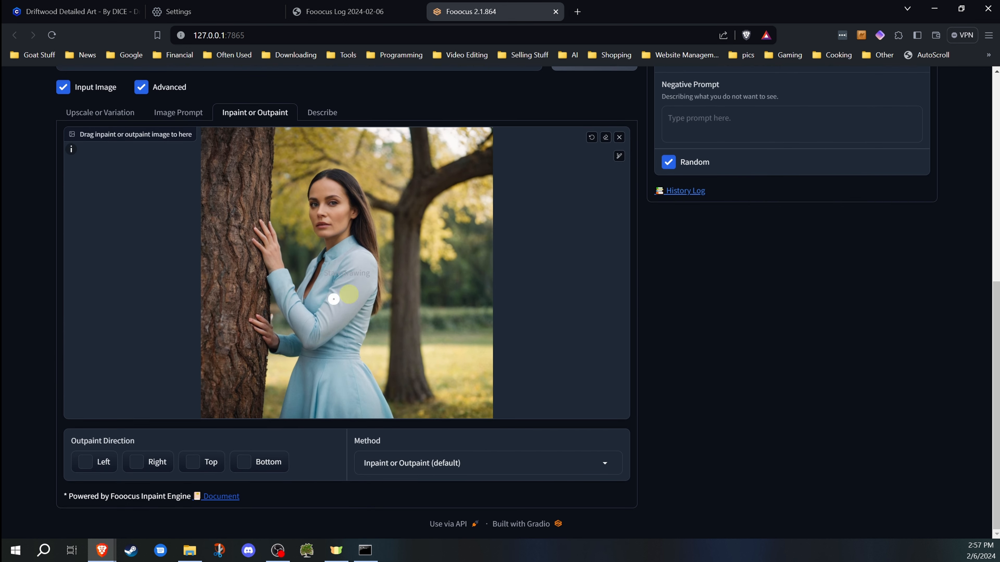
Mask the woman's lower hand on the tree trunk for inpainting, adjusting the brush size
mouse_move(254, 316)
mouse_down()
mouse_move(256, 341)
mouse_move(273, 325)
mouse_move(262, 335)
mouse_move(270, 351)
mouse_move(274, 325)
mouse_move(286, 346)
mouse_move(269, 348)
mouse_move(255, 329)
mouse_move(260, 314)
mouse_move(274, 356)
mouse_move(263, 360)
mouse_up()
click(619, 156)
click(571, 156)
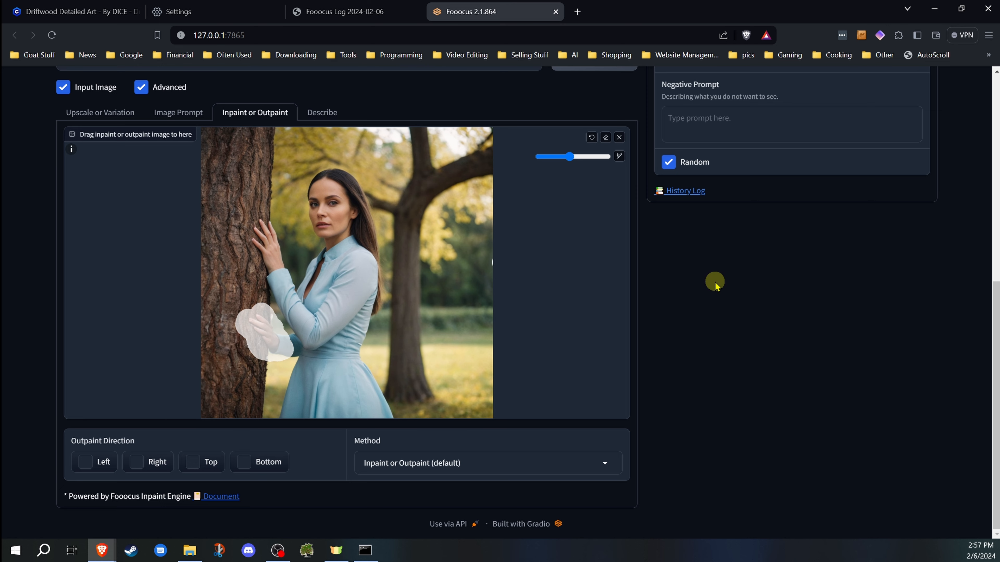
Generate four inpainted versions of the masked image with the prompt "woman standing next to a tree, full body"
scroll(704, 281, up, 5)
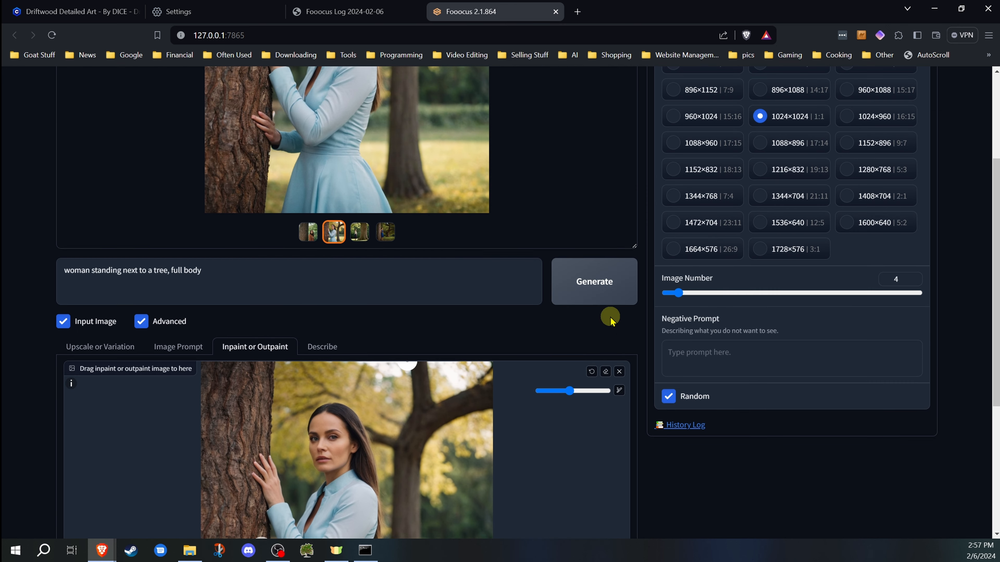
scroll(551, 317, up, 3)
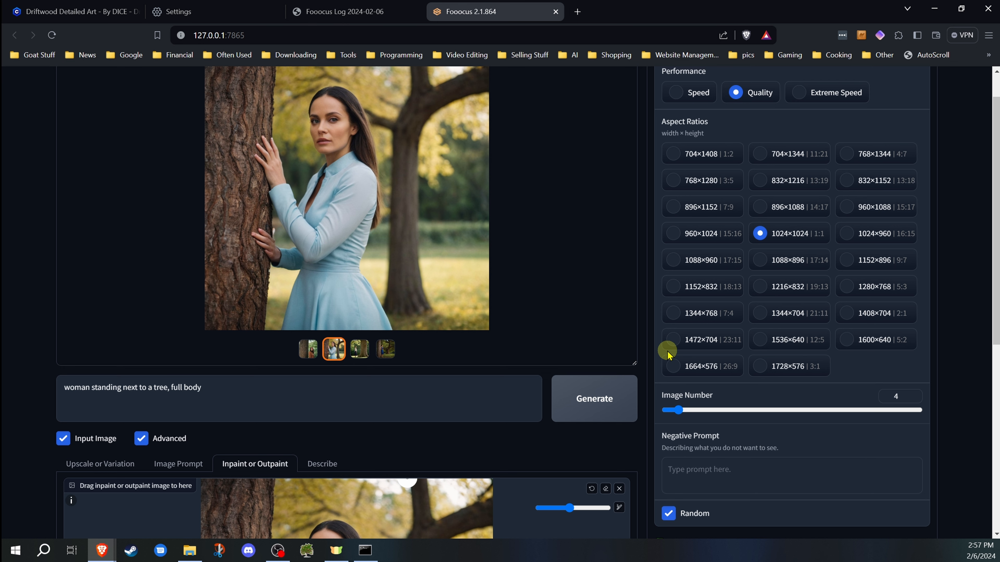
scroll(638, 346, down, 4)
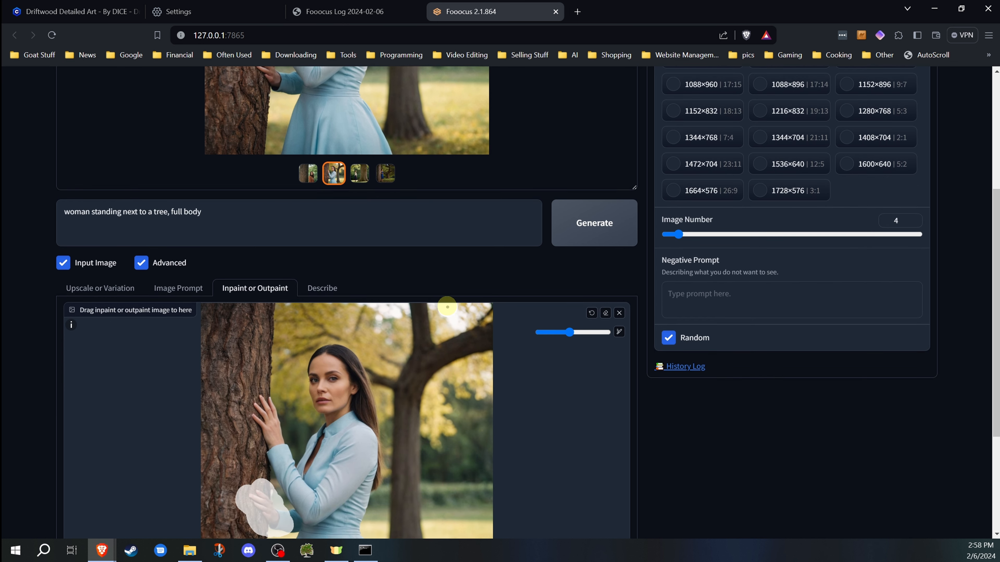
click(611, 229)
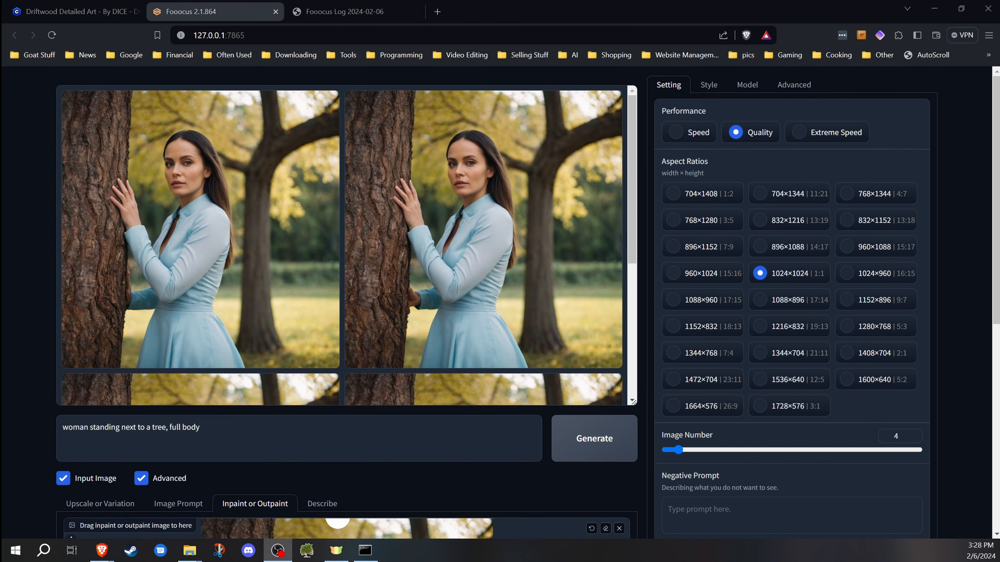
Examine how the lower hand was redrawn in each of the four inpainted images
click(136, 209)
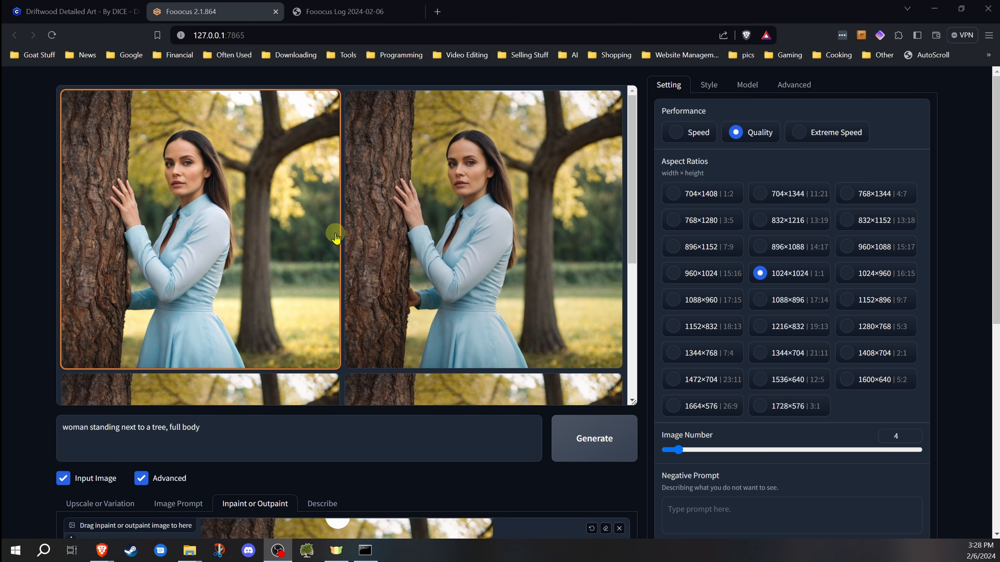
scroll(321, 233, down, 5)
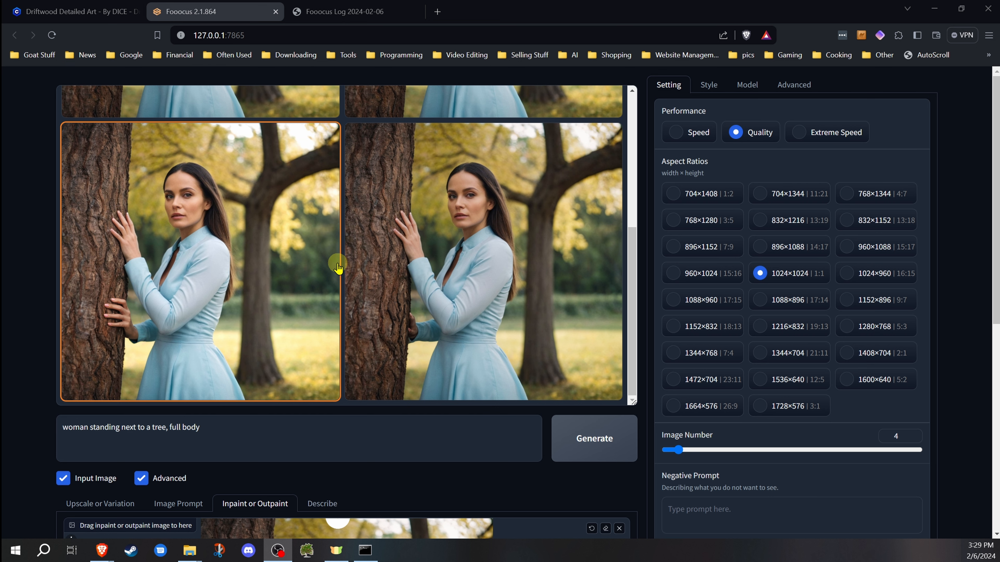
click(264, 106)
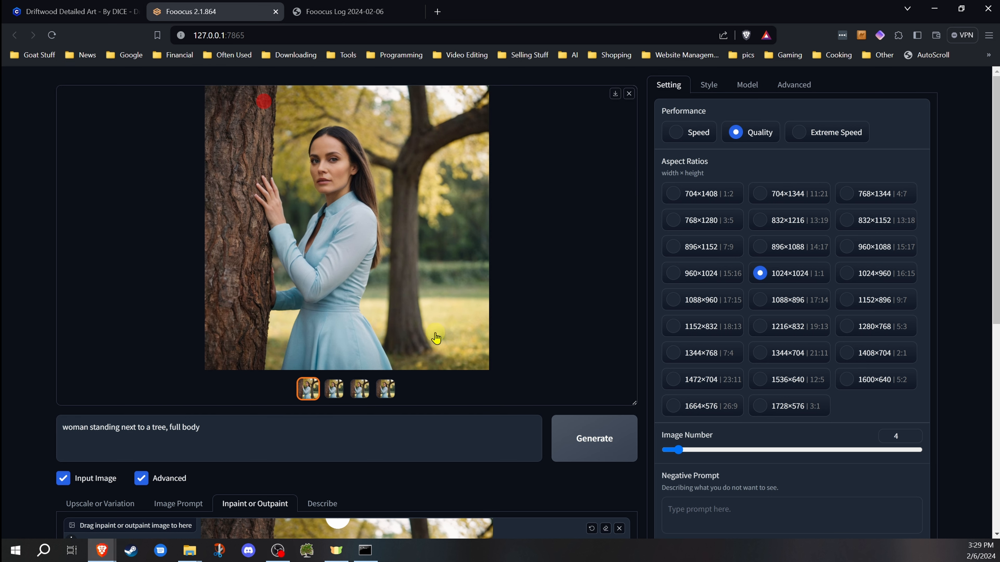
click(341, 395)
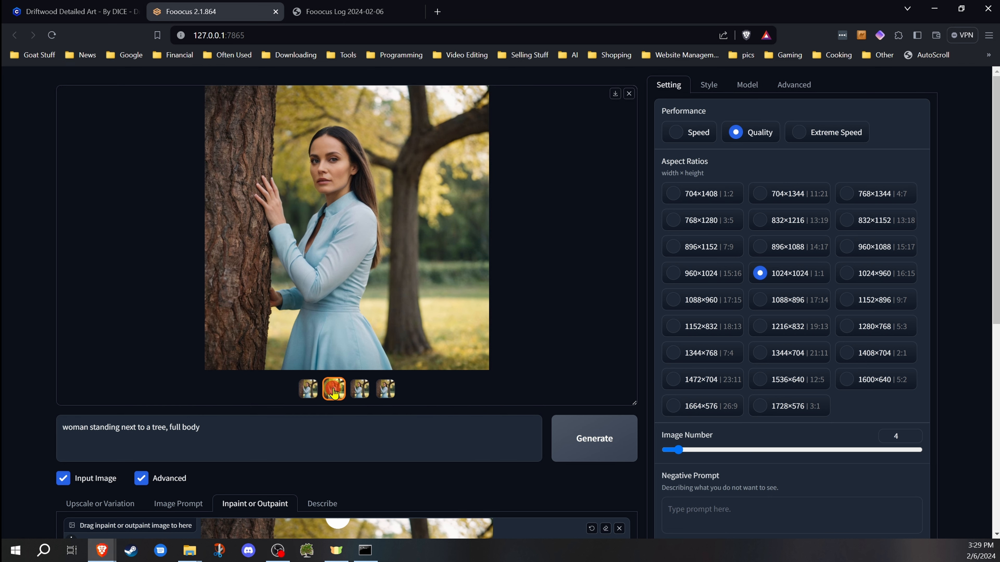
click(360, 392)
click(384, 391)
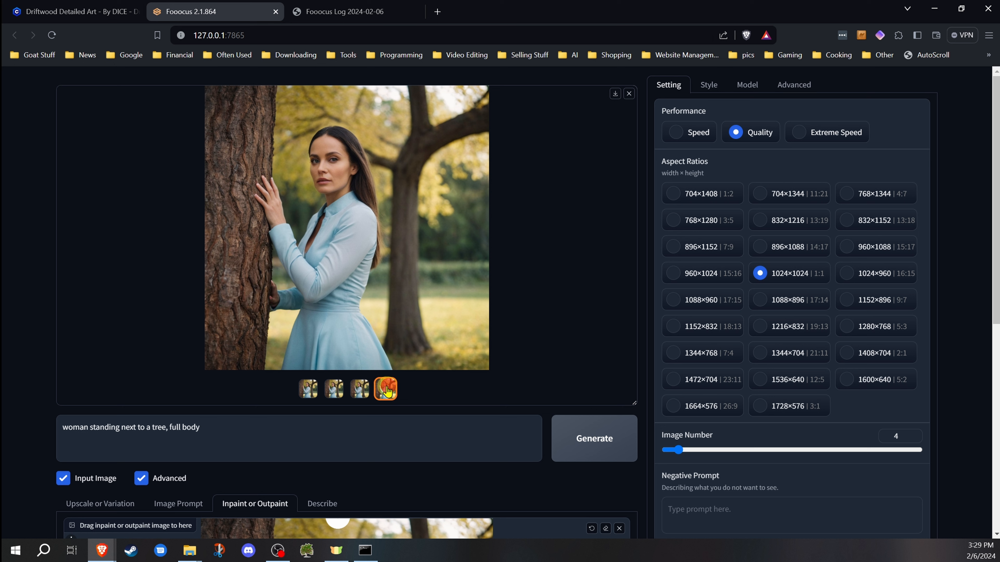
Compare the redrawn lower hand in the third and first inpainted images of the woman in the blue dress
click(360, 389)
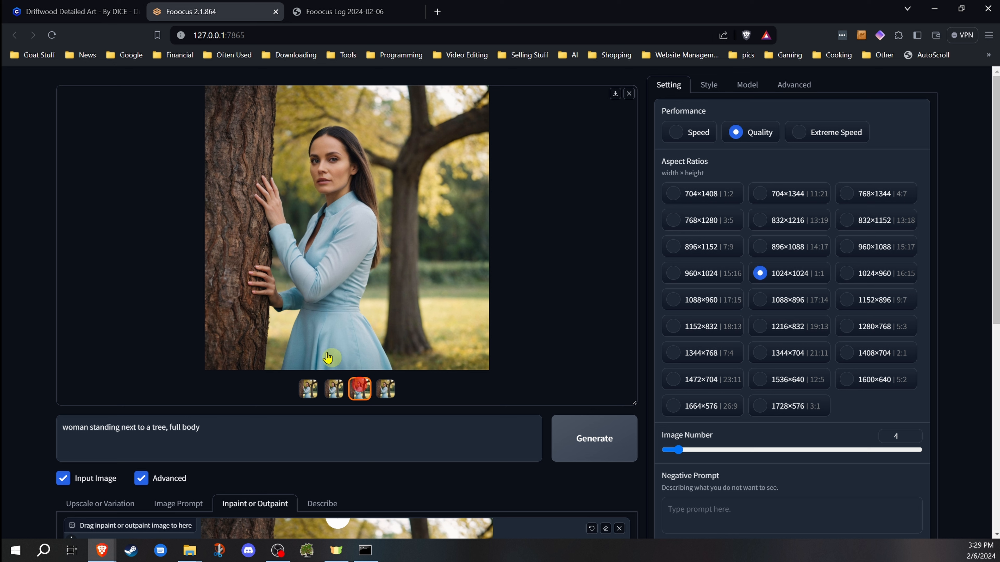
click(308, 388)
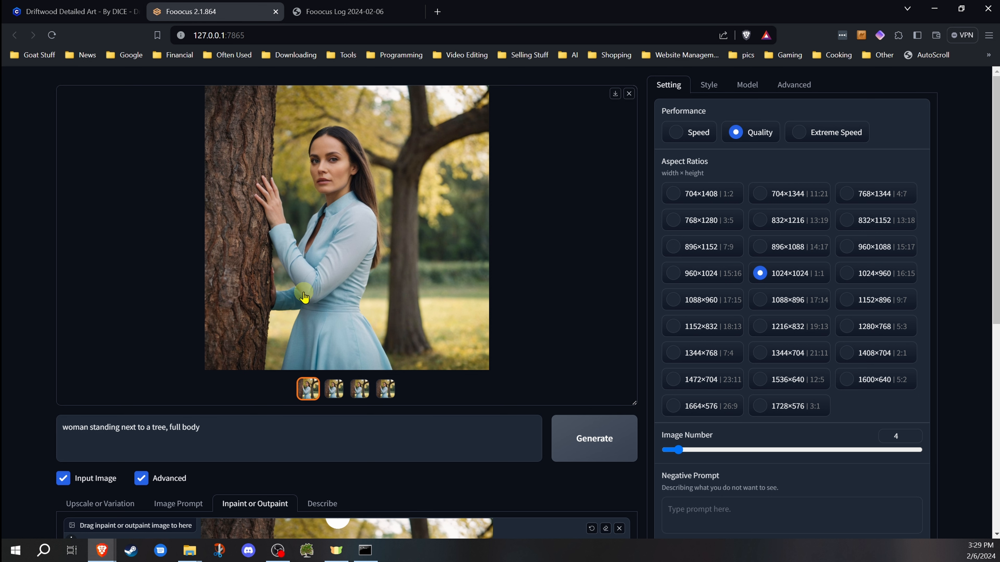
scroll(305, 291, down, 3)
scroll(306, 272, up, 2)
scroll(306, 278, up, 1)
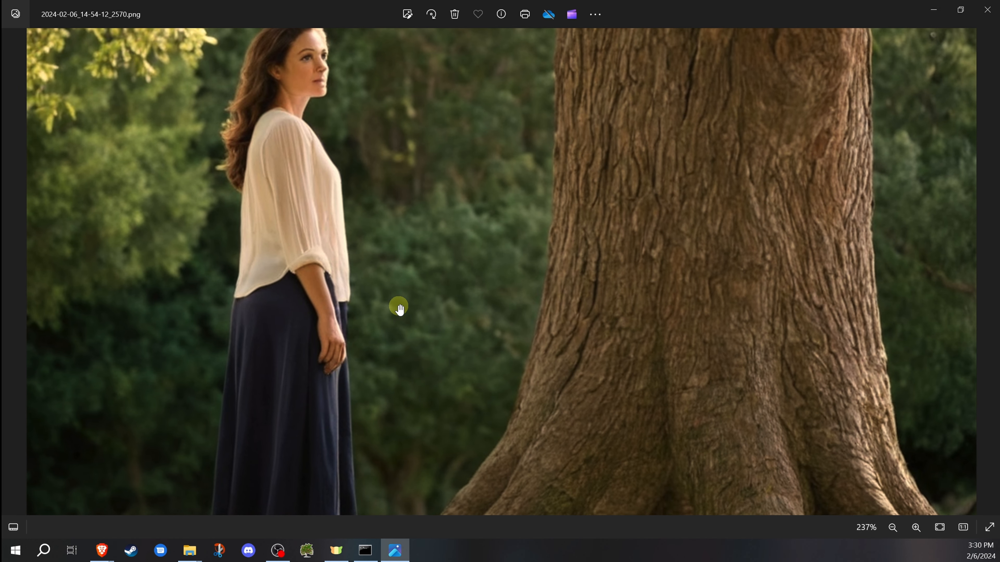
Inspect the woman's hand up close in 2024-02-06_14-54-12_2570.png, closing the image viewer when done
scroll(313, 394, up, 5)
scroll(354, 335, up, 5)
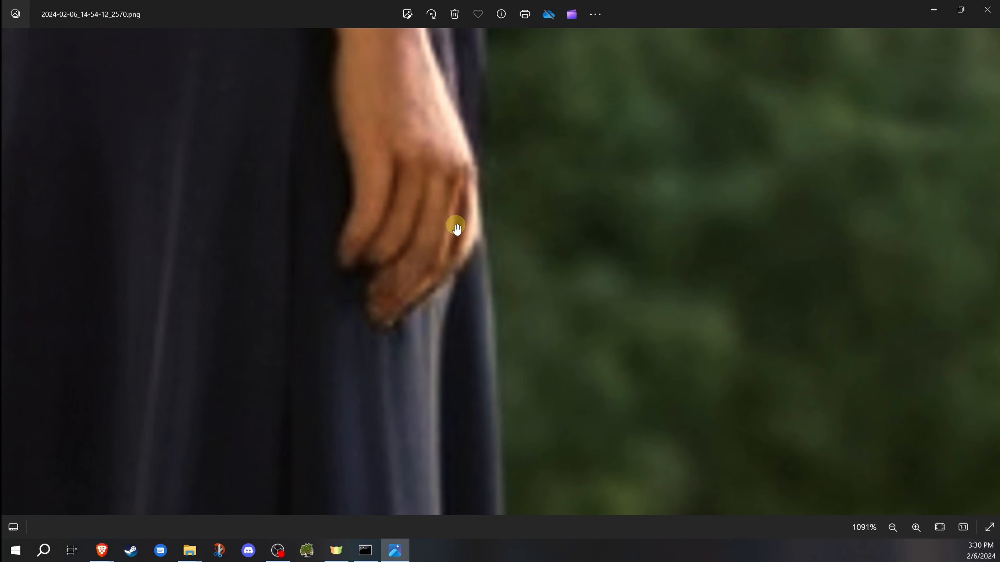
scroll(515, 142, down, 7)
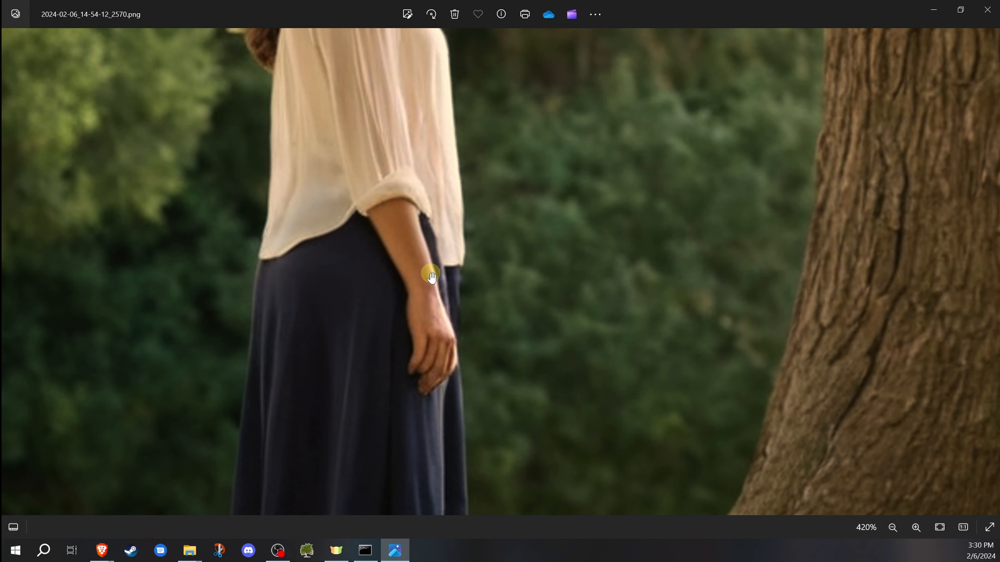
scroll(436, 271, down, 2)
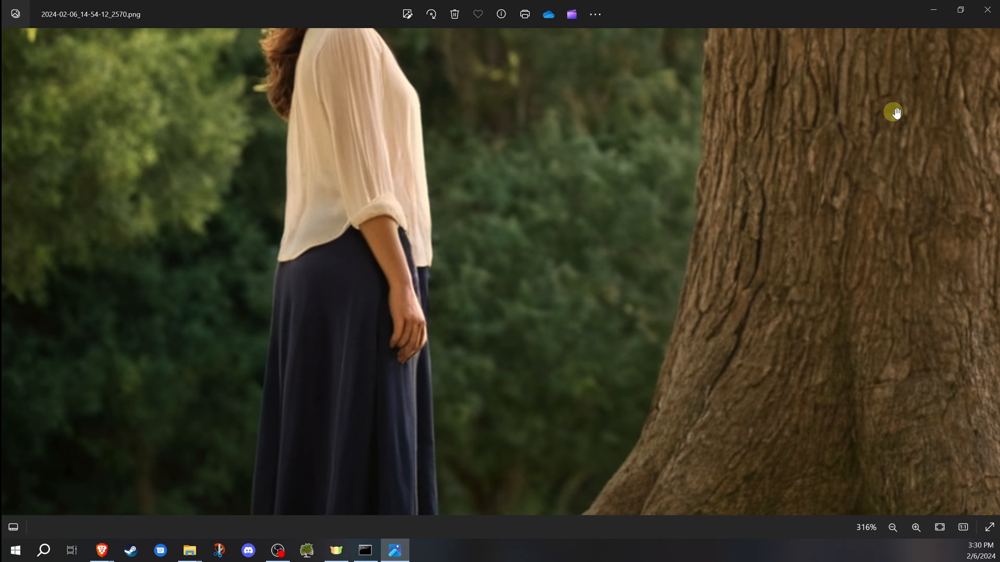
click(986, 9)
Replace the inpaint image with the picture of the woman in the navy skirt beside the large tree and clear the old mask
scroll(103, 358, down, 5)
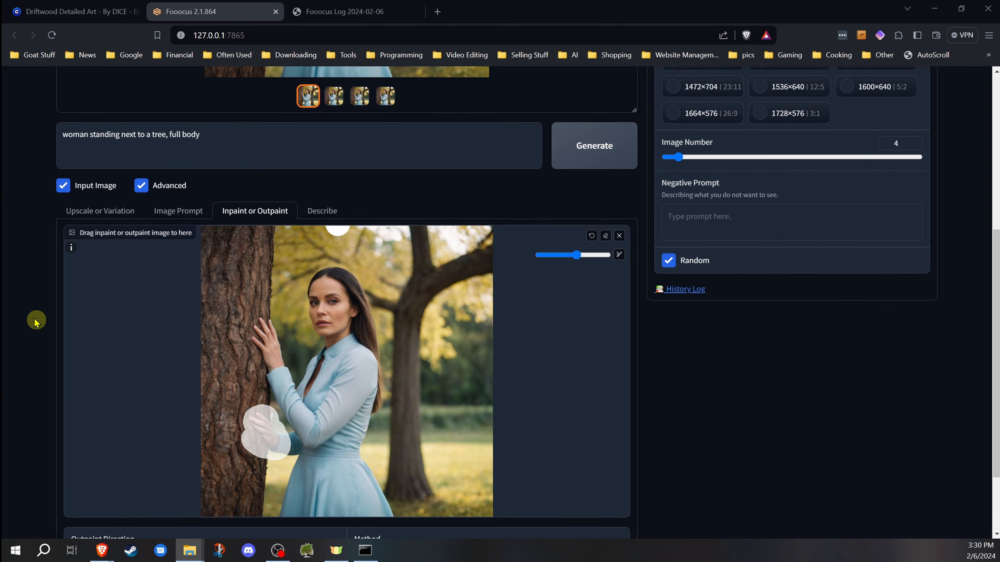
drag(1, 366, 352, 368)
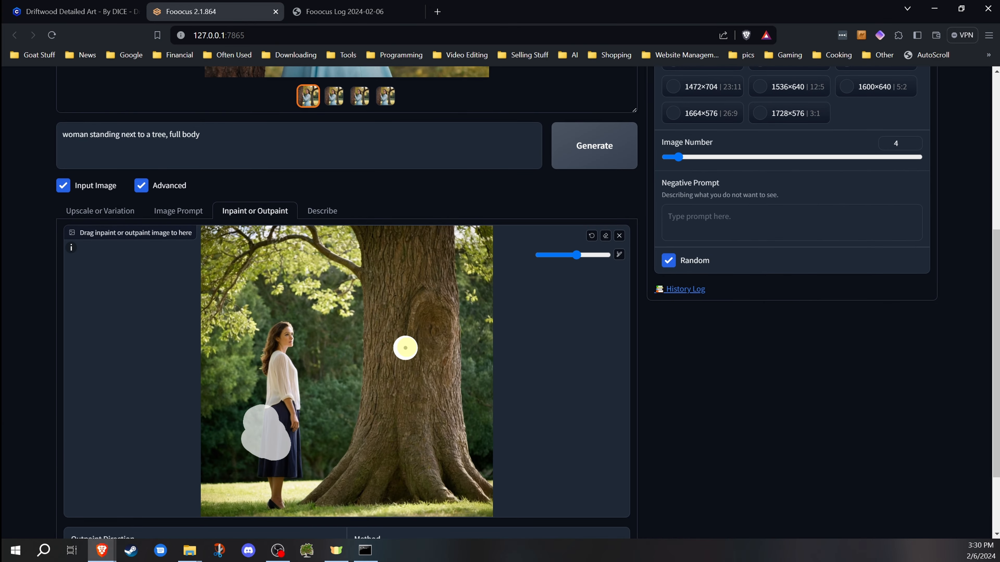
click(606, 236)
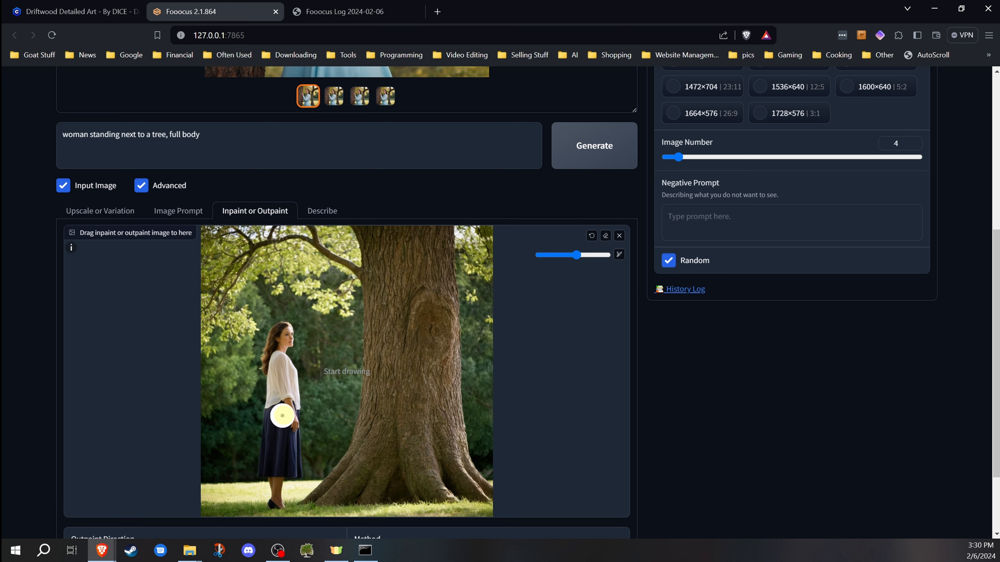
Mask the woman's hand against the navy skirt for inpainting, using a smaller brush
key(s)
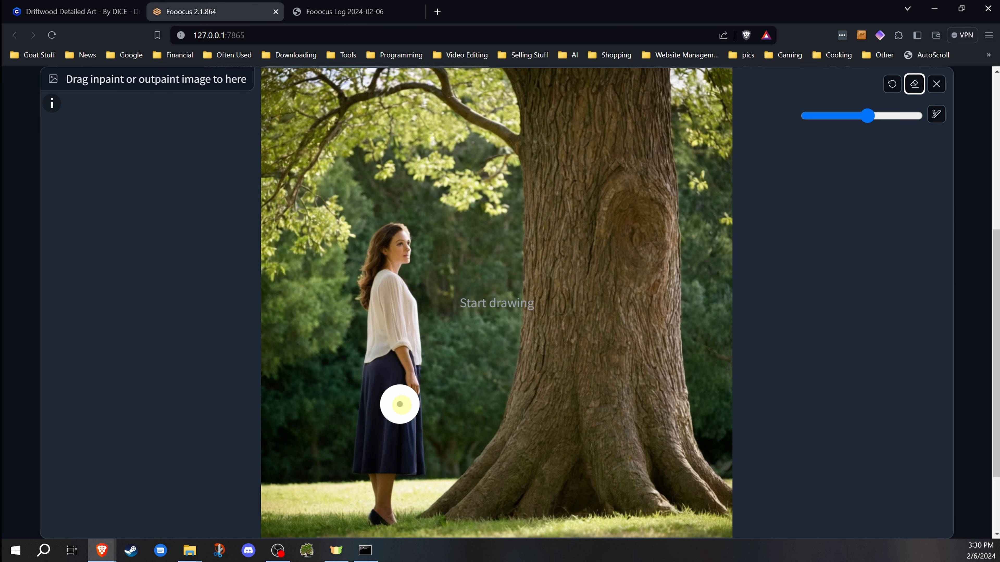
scroll(400, 404, up, 5)
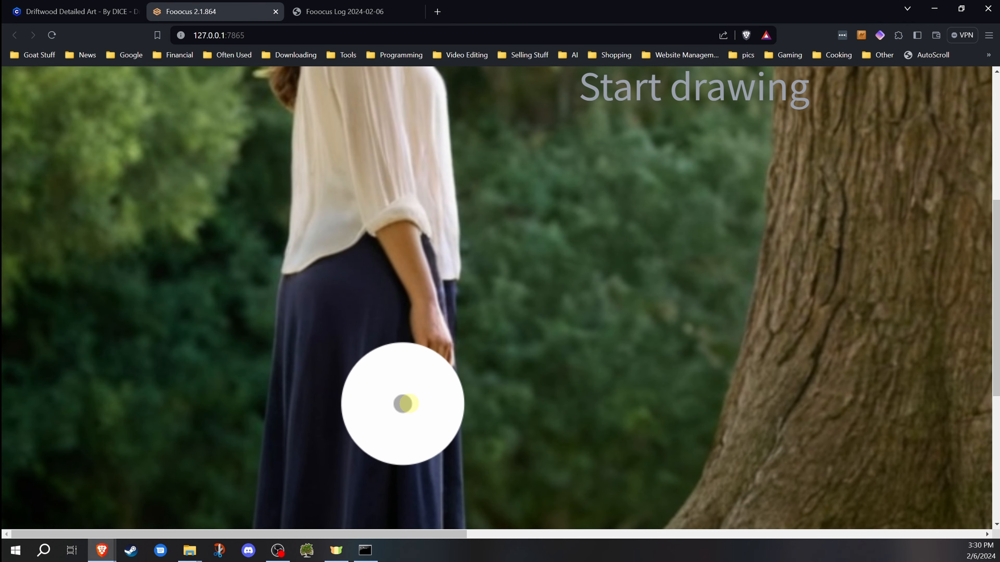
scroll(453, 361, down, 3)
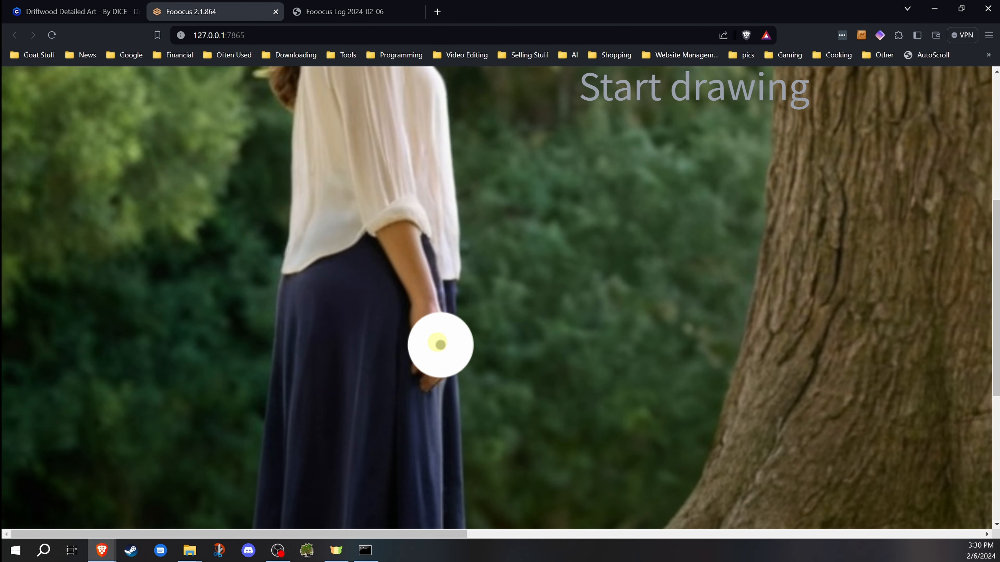
drag(430, 324, 432, 368)
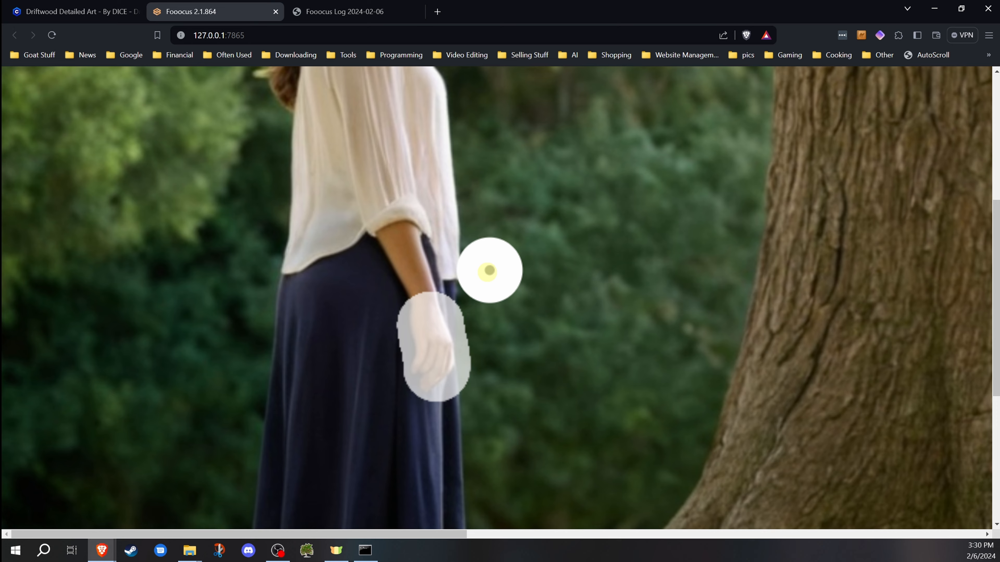
key(r)
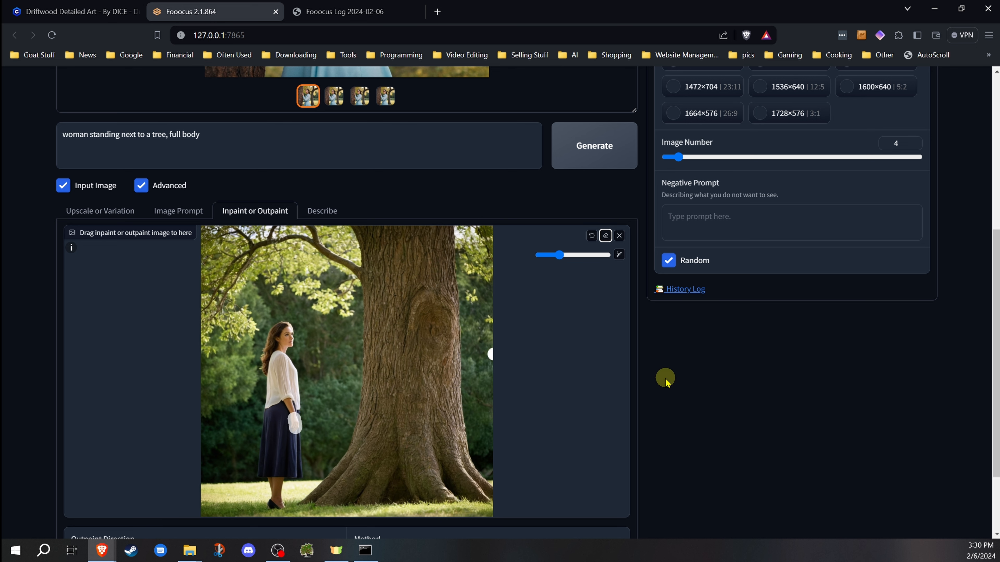
Set the inpaint method to Improve Detail (face, hand, eyes, etc.) with the additional prompt "detailed hand" and generate four images
scroll(649, 379, down, 3)
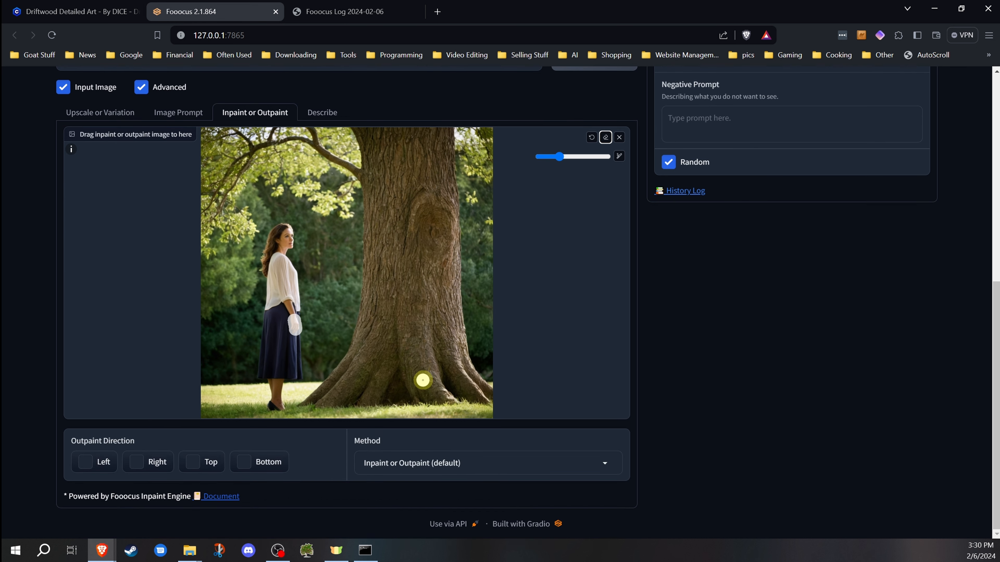
click(529, 463)
click(476, 431)
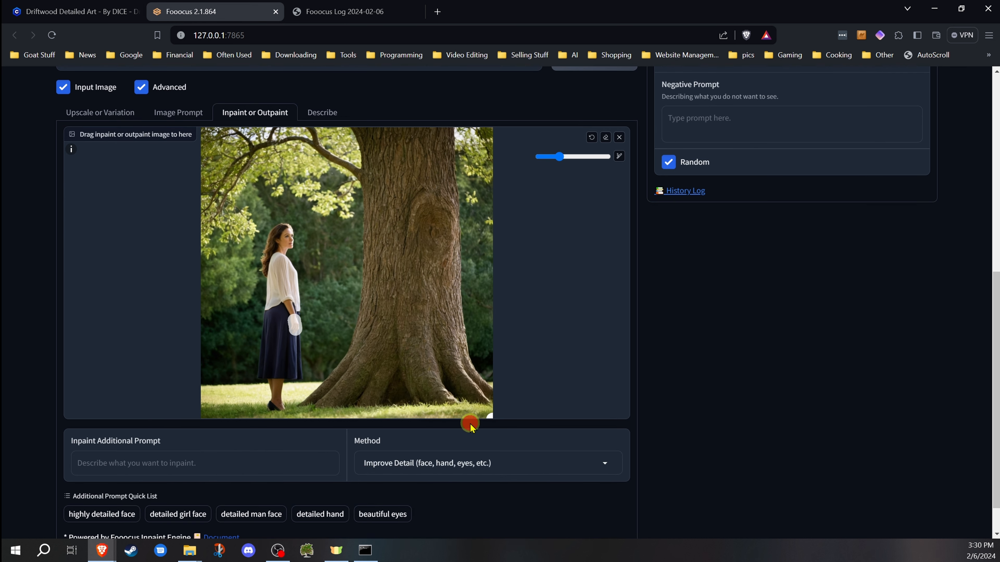
scroll(468, 421, down, 1)
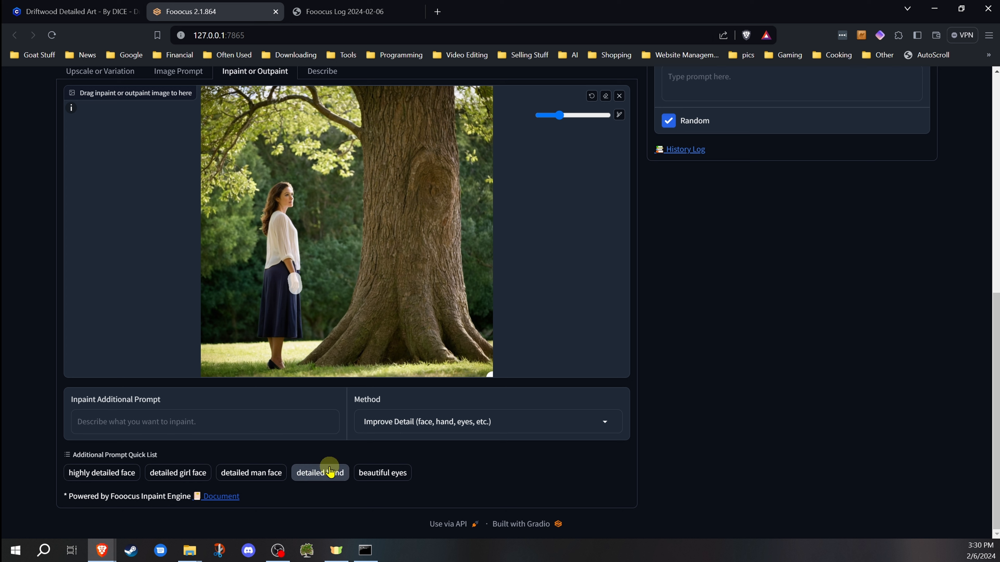
click(319, 473)
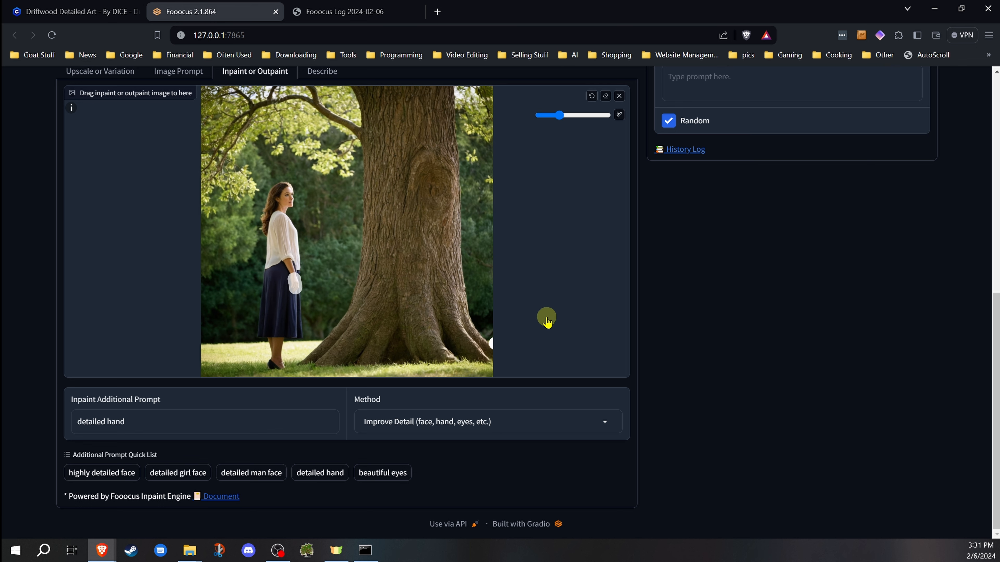
scroll(544, 319, up, 5)
click(584, 252)
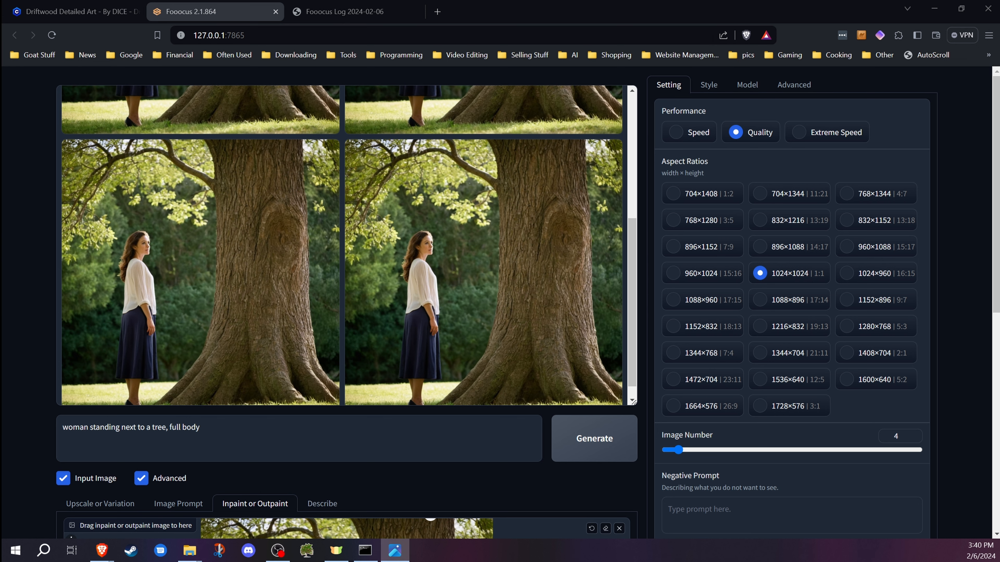
Compare the original and inpainted hands side by side in two image viewer windows, checking the fingers and the blend at the wrist
drag(2, 134, 434, 78)
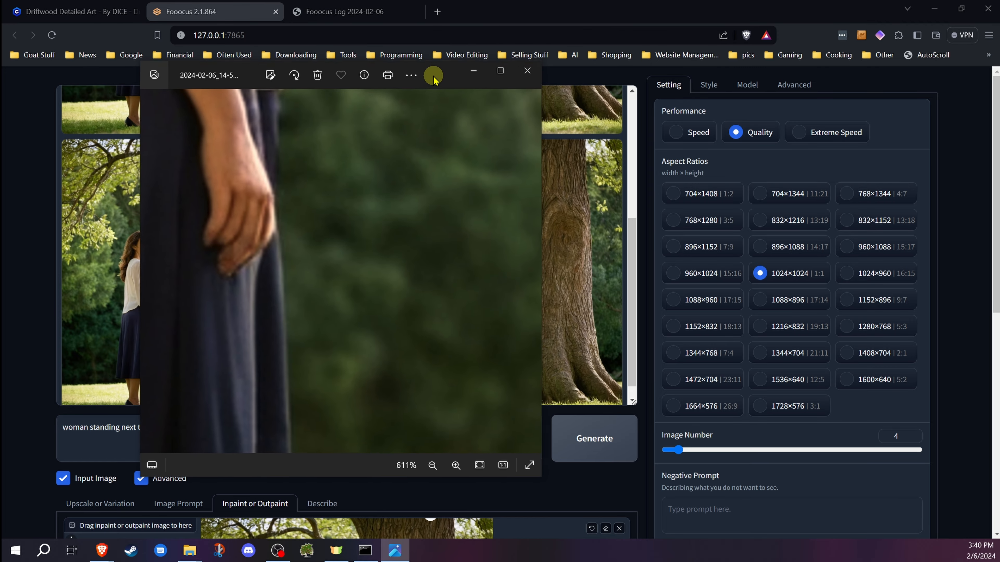
drag(291, 203, 368, 297)
scroll(306, 271, up, 5)
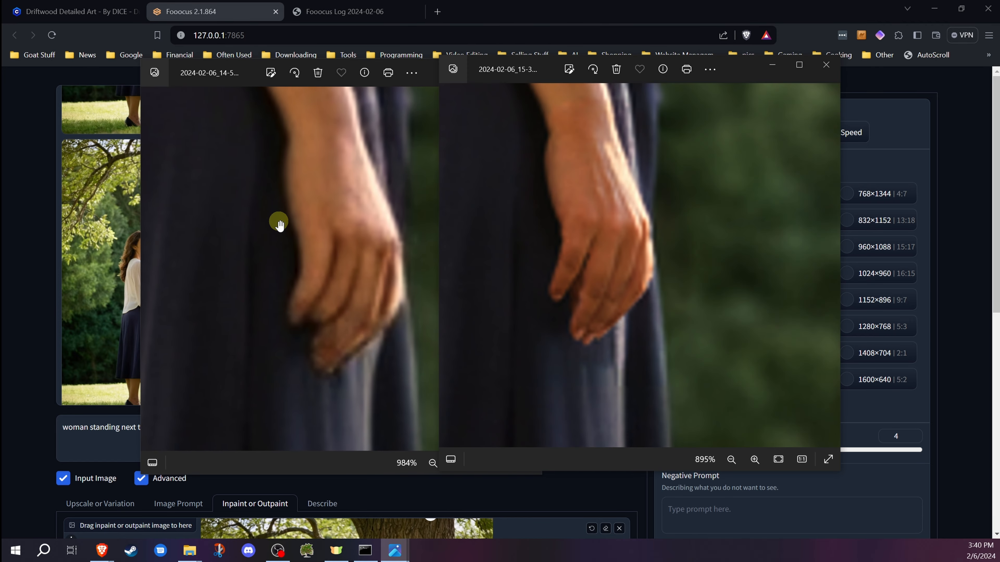
scroll(512, 227, down, 5)
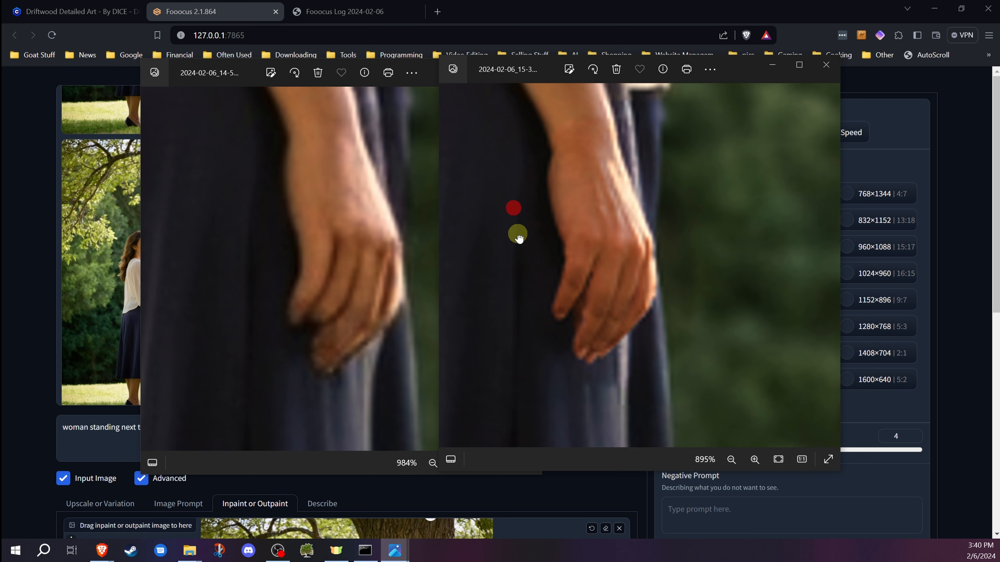
scroll(347, 273, down, 5)
scroll(505, 268, down, 3)
scroll(512, 241, up, 6)
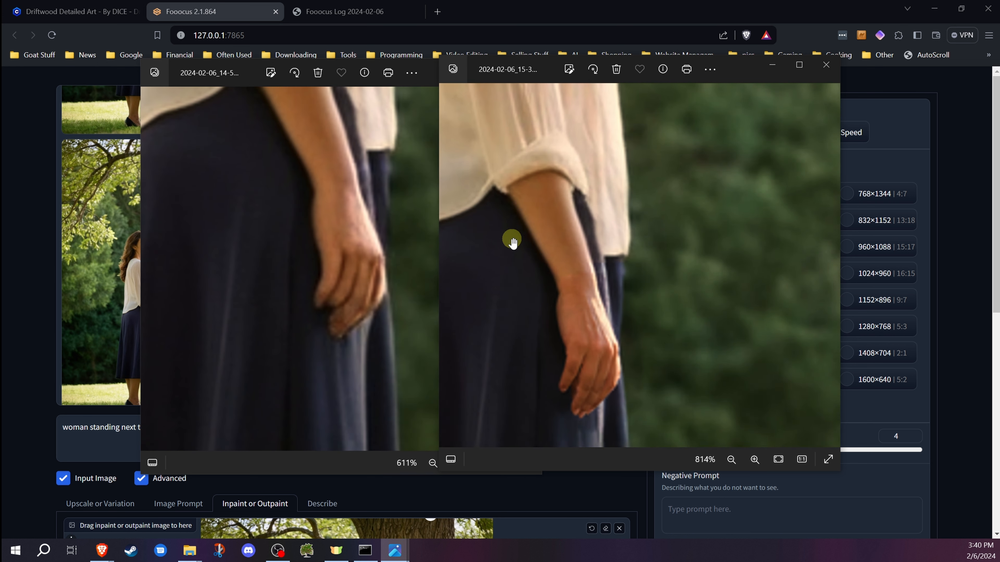
scroll(503, 243, down, 5)
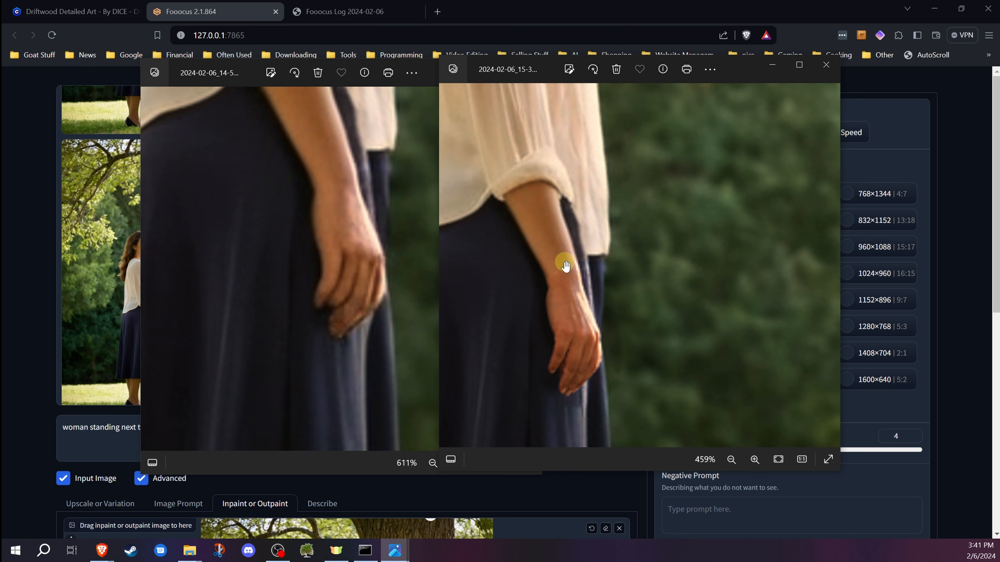
scroll(564, 284, up, 5)
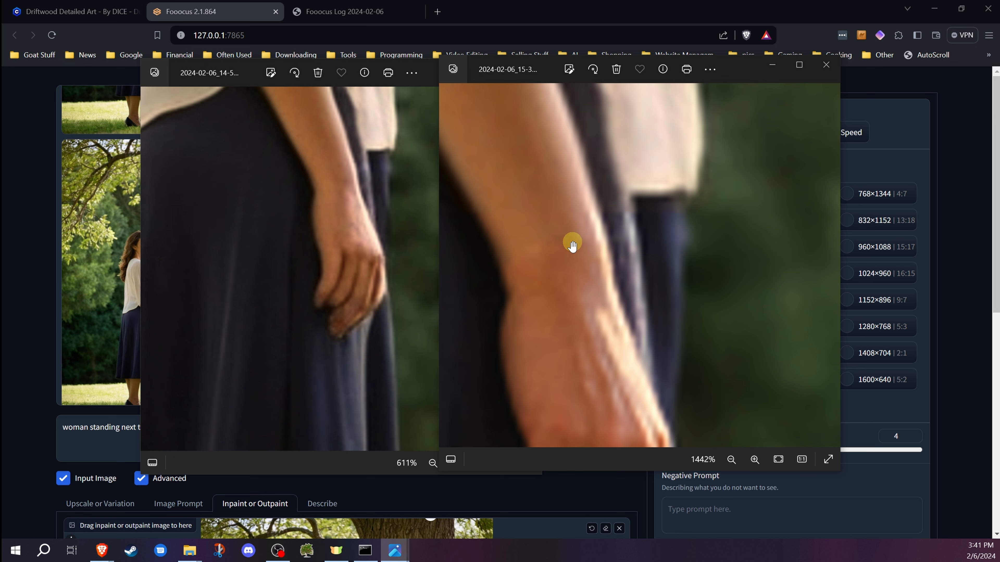
scroll(569, 254, down, 2)
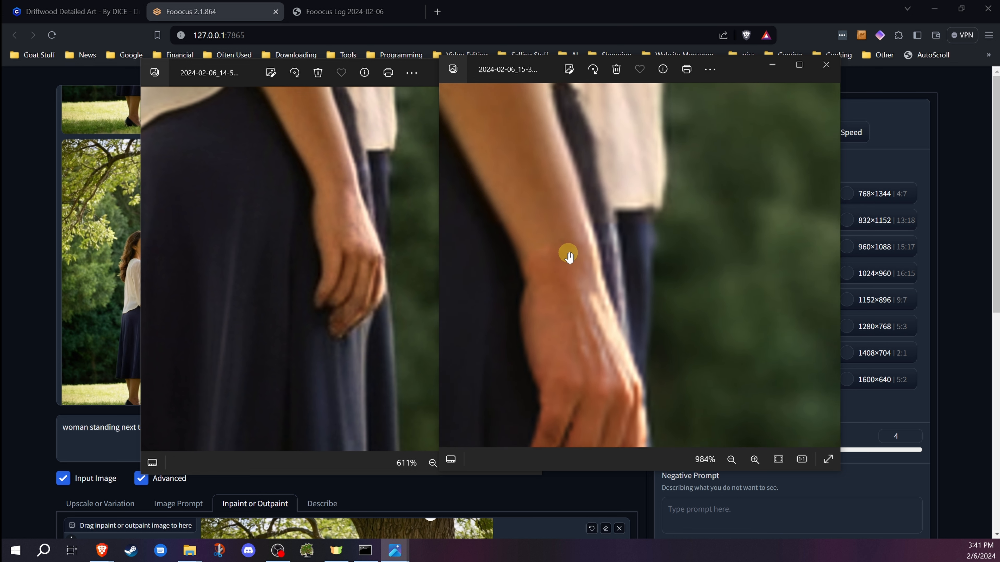
scroll(566, 256, down, 6)
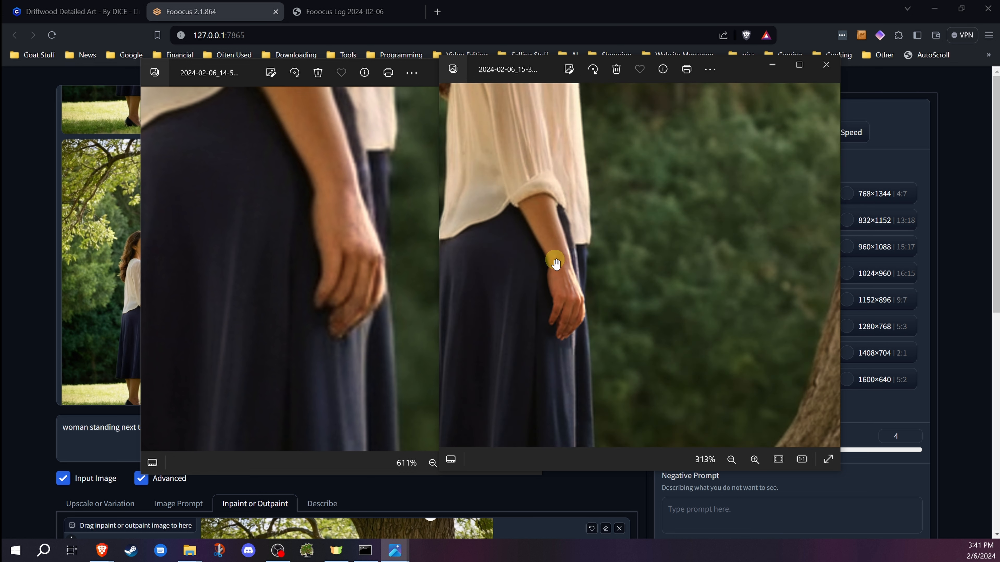
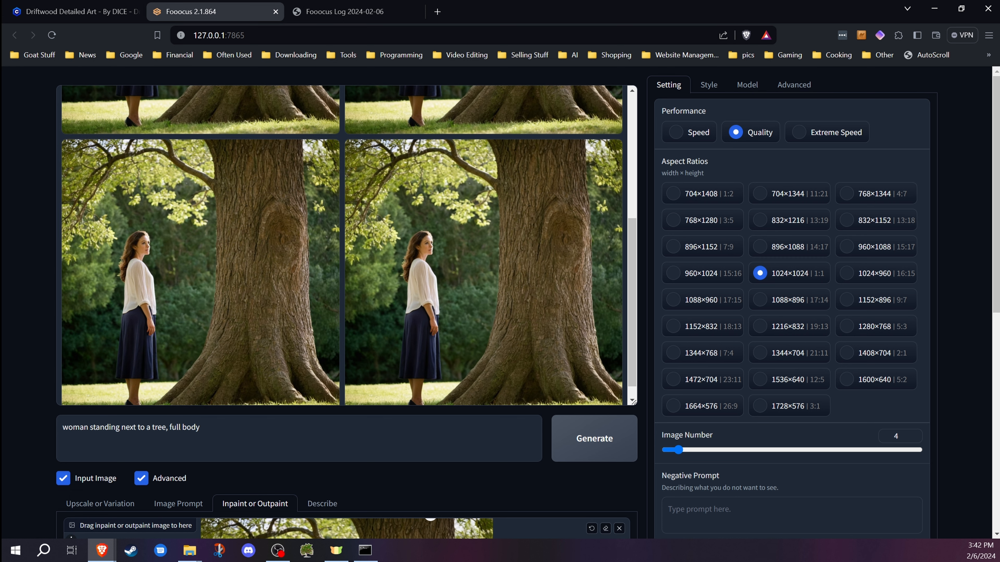
Switch the input image mode to Image Prompt and clear the text prompt
scroll(52, 279, down, 5)
click(178, 190)
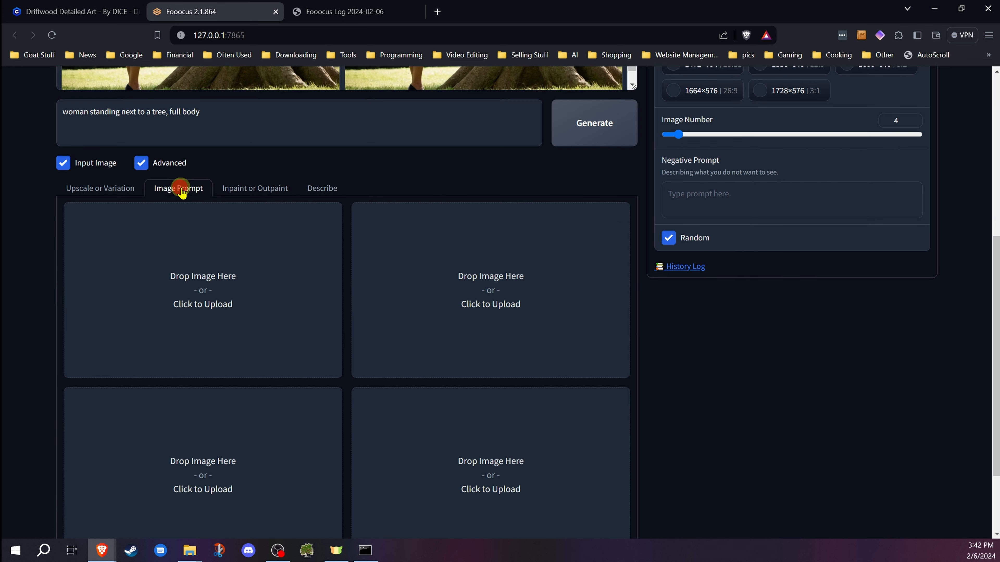
scroll(180, 191, down, 1)
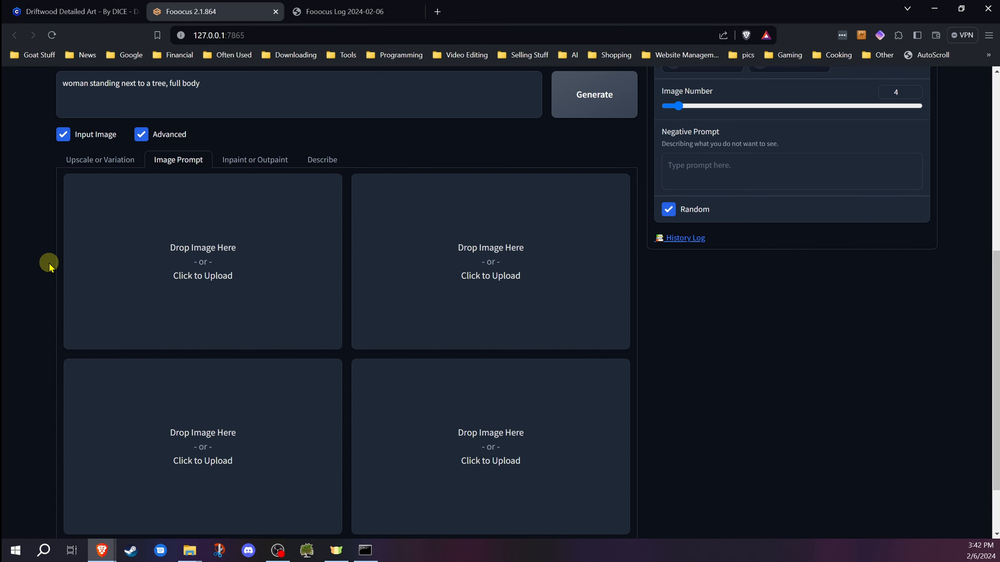
drag(212, 84, 27, 84)
key(BackSpace)
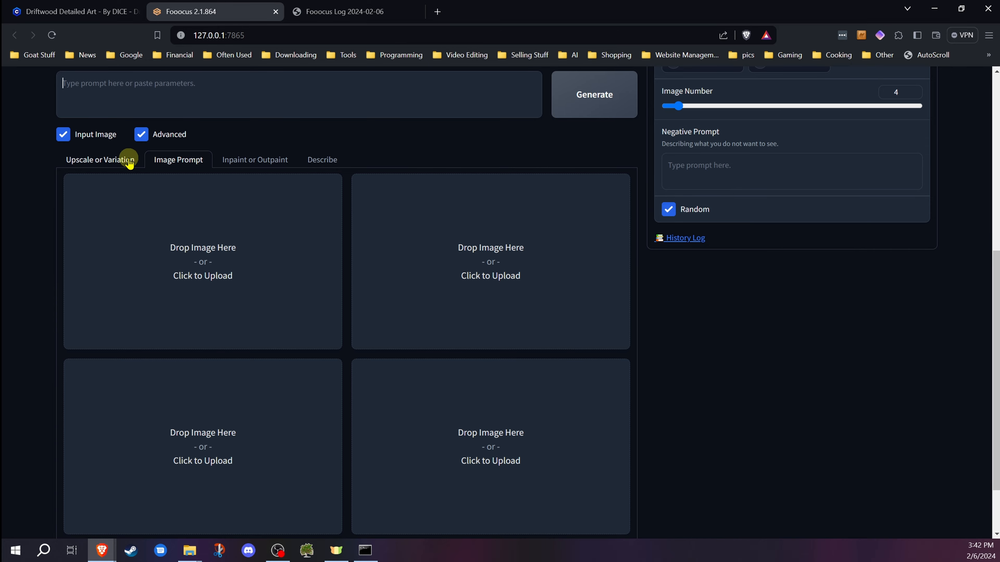
Show the advanced image prompt controls and load the HAPPY BIRTHDAY text image into the first image slot
scroll(172, 181, up, 5)
scroll(110, 209, down, 7)
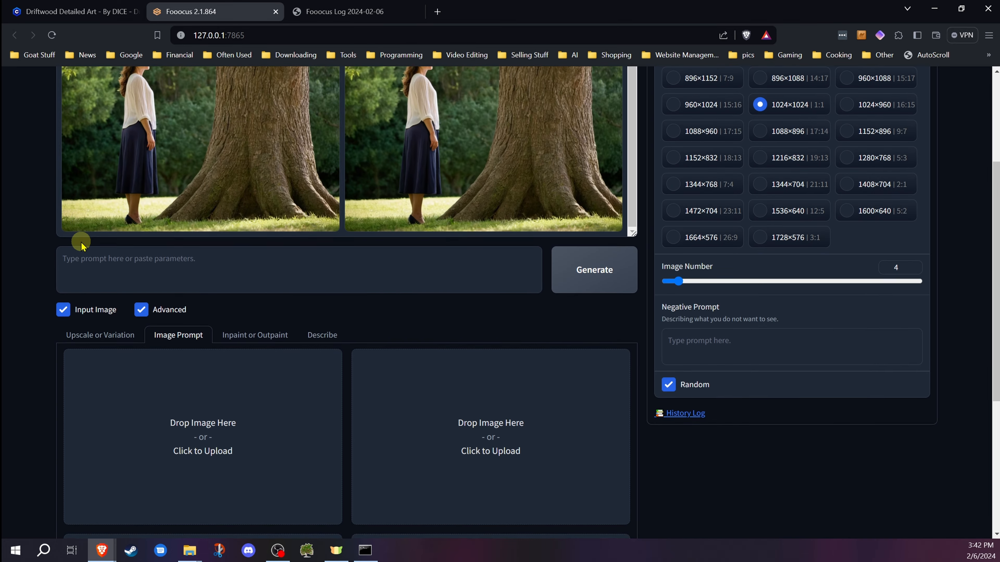
click(70, 474)
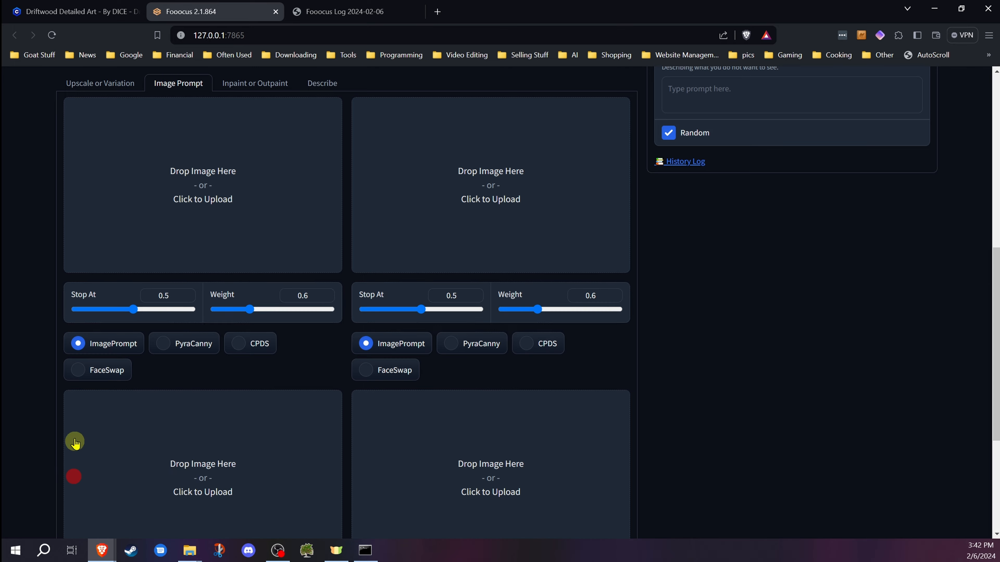
scroll(39, 304, up, 5)
scroll(41, 305, down, 4)
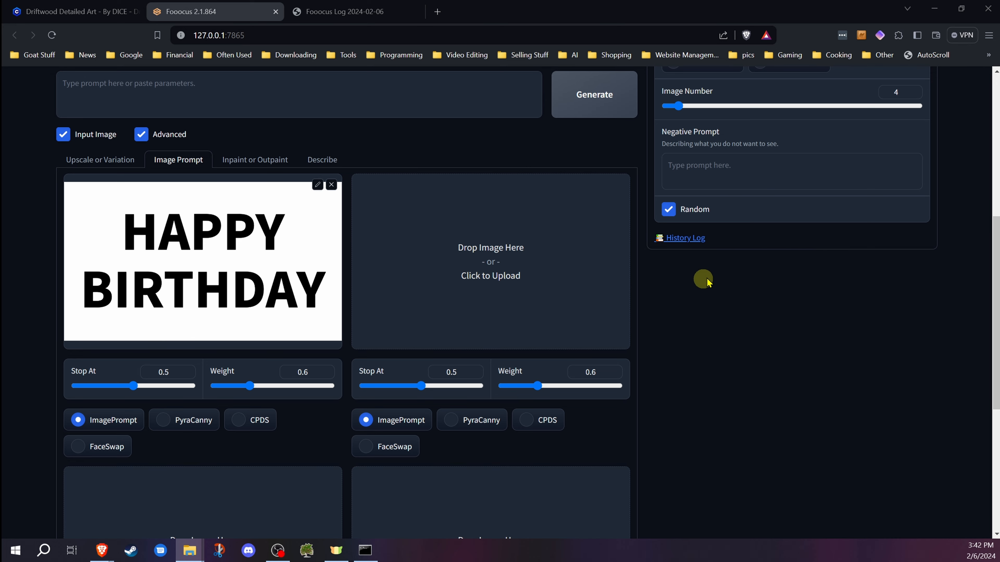
scroll(730, 253, up, 7)
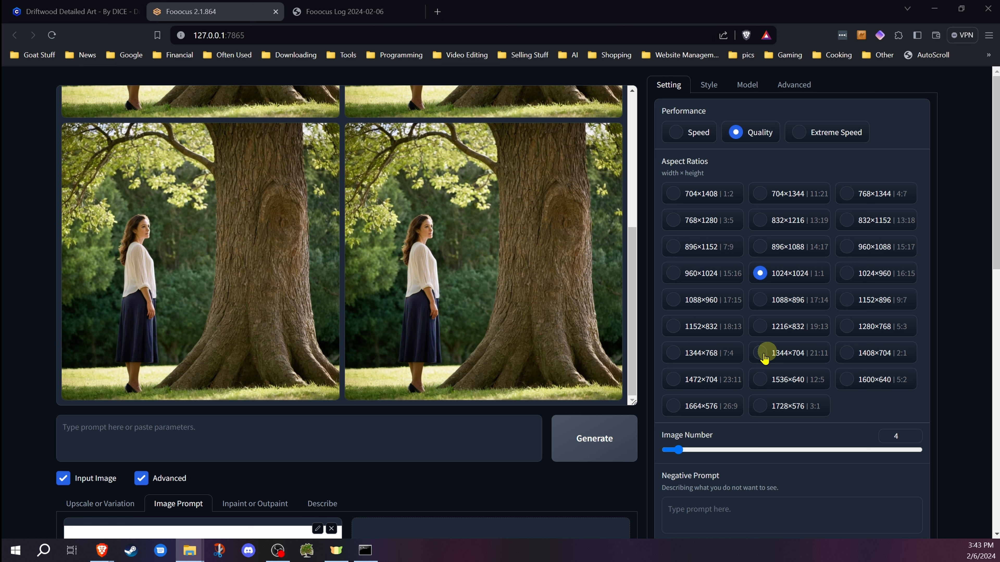
Set the aspect ratio to 1344×768 and switch the HAPPY BIRTHDAY image's control type to CPDS
click(676, 356)
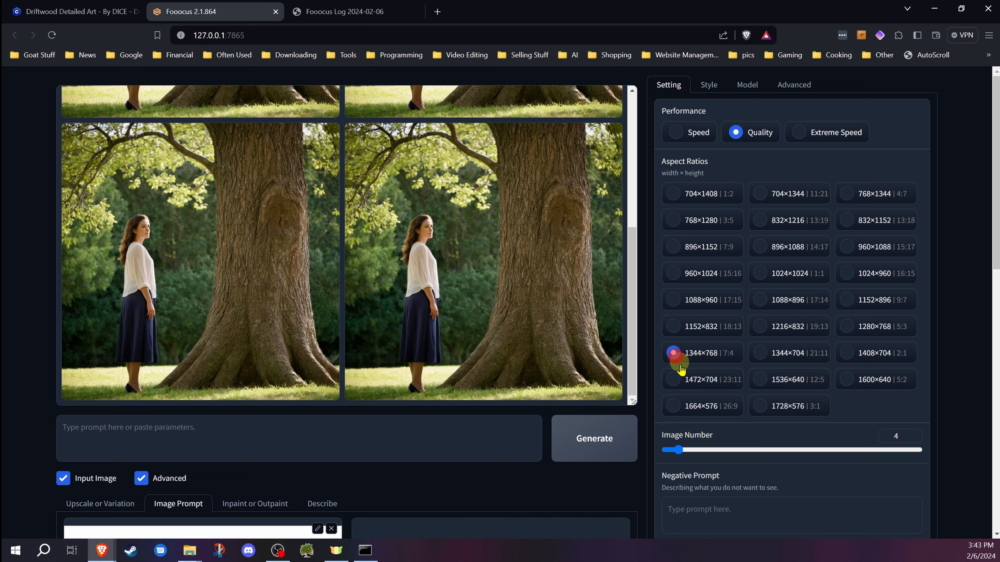
scroll(288, 471, down, 7)
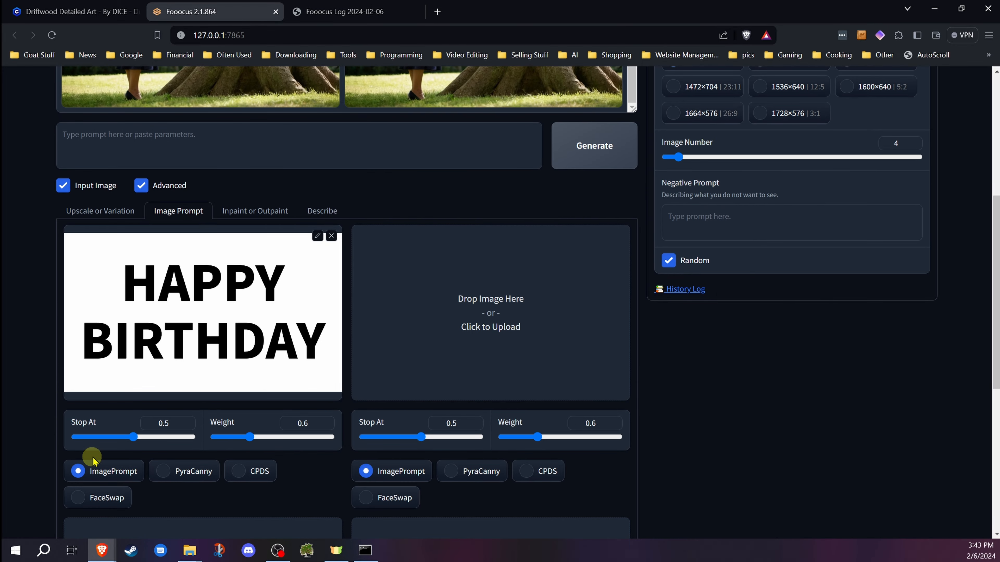
click(238, 476)
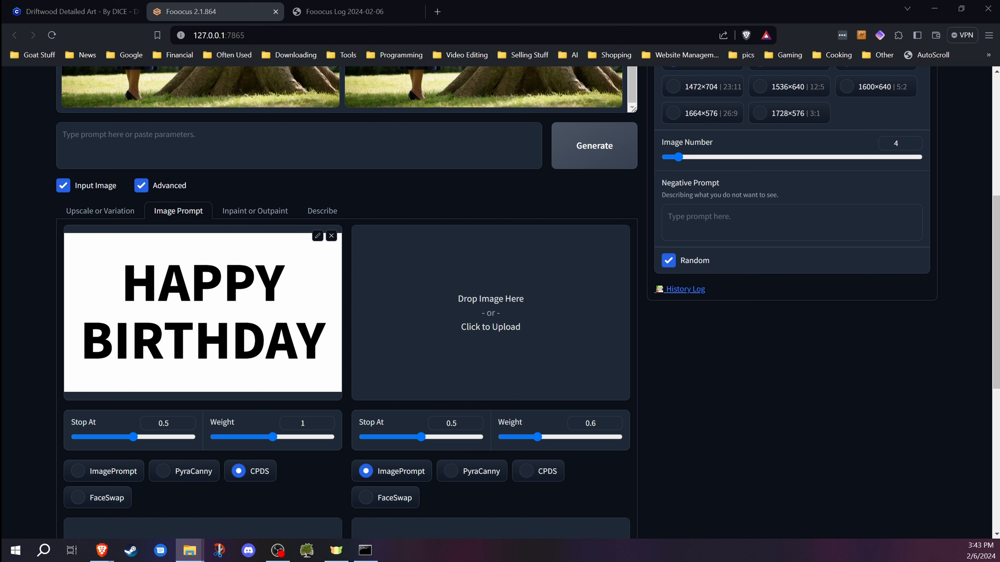
Load the ocean wave sunset painting into the second image prompt slot and enter "Godzilla" as the text prompt
drag(575, 301, 488, 312)
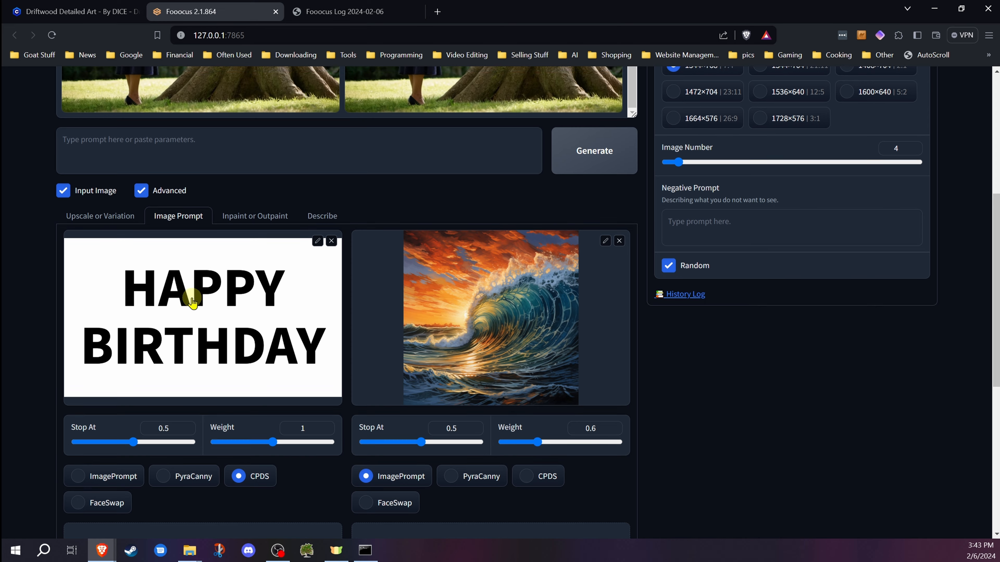
scroll(192, 296, up, 5)
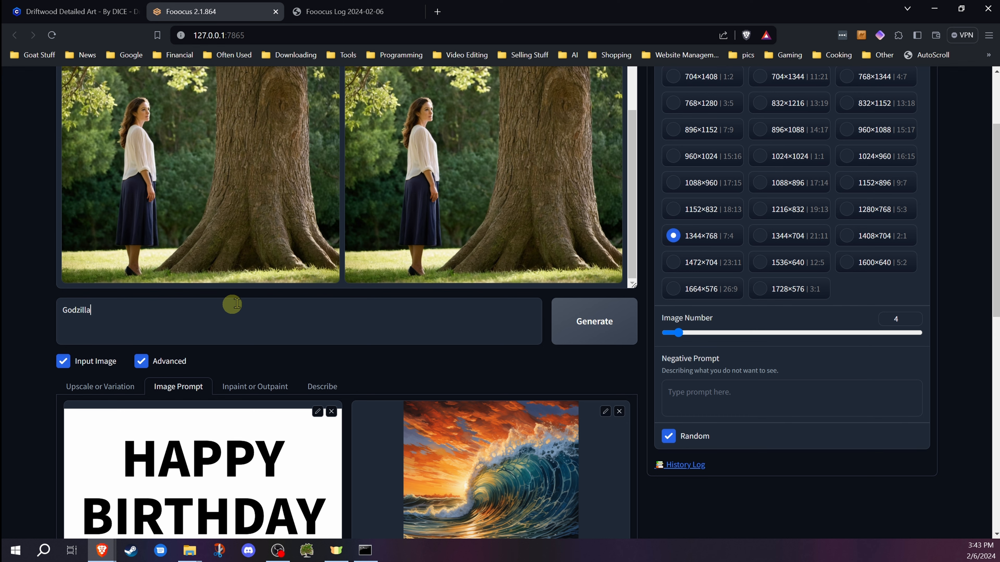
scroll(682, 311, down, 3)
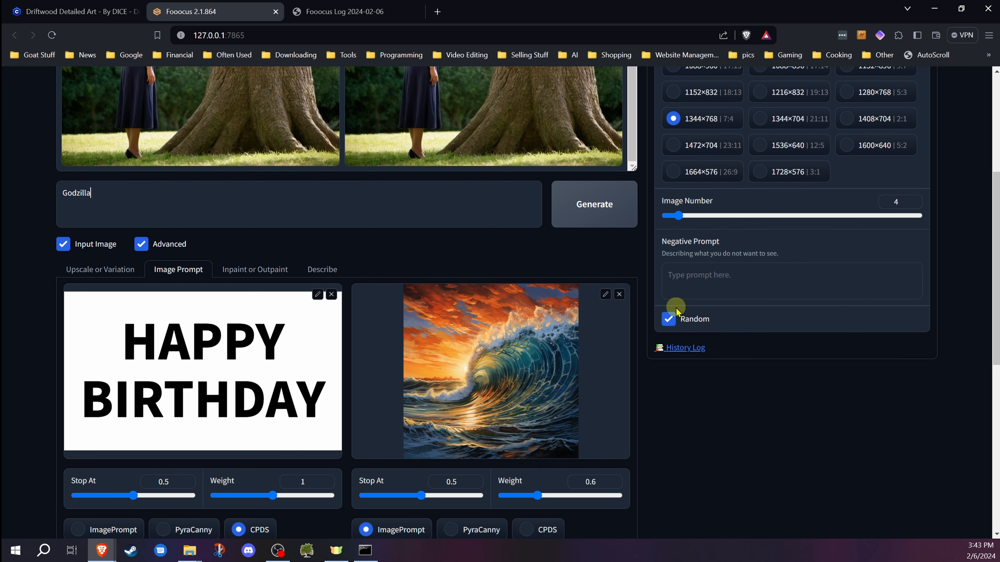
Deselect the Fooocus V2, Fooocus Enhance and Fooocus Sharp styles, search for "clay" and enable SAI Craft Clay
scroll(675, 311, up, 6)
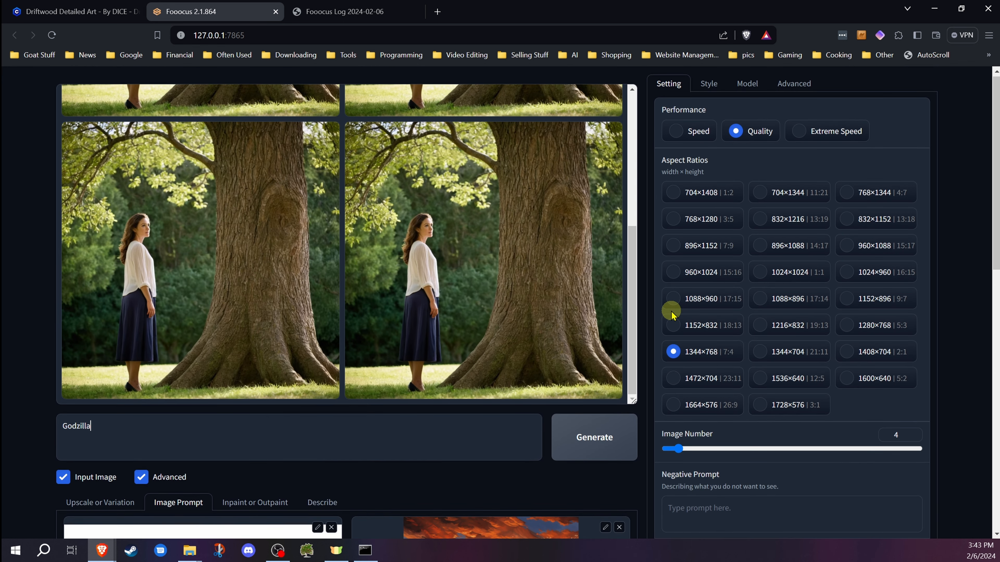
click(708, 86)
click(745, 143)
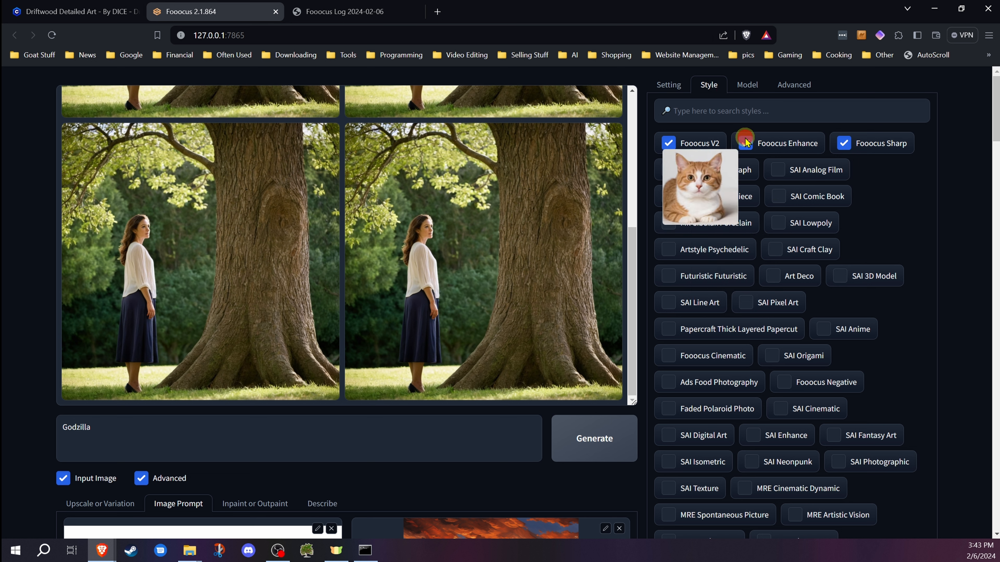
click(844, 143)
click(668, 143)
click(713, 118)
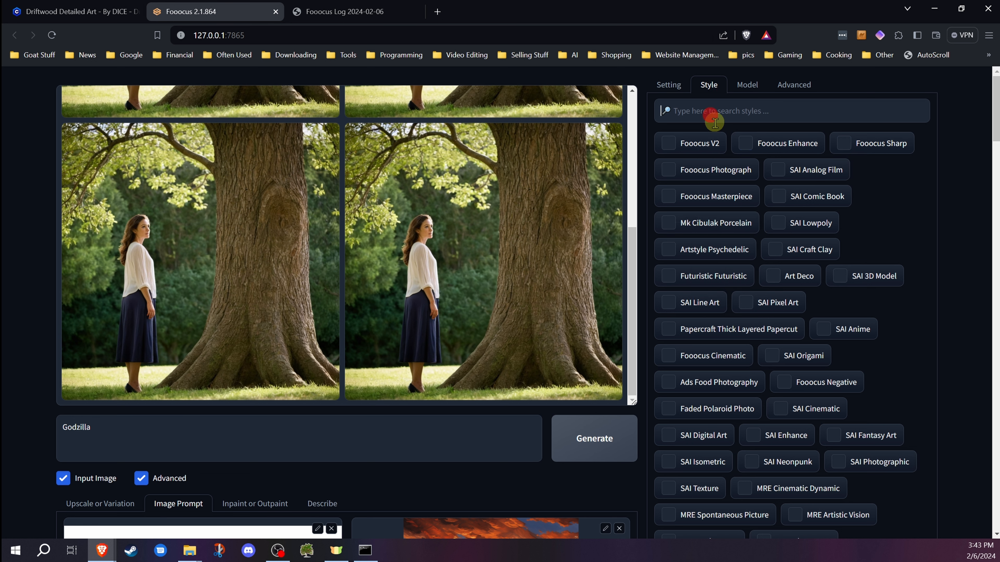
text(clay)
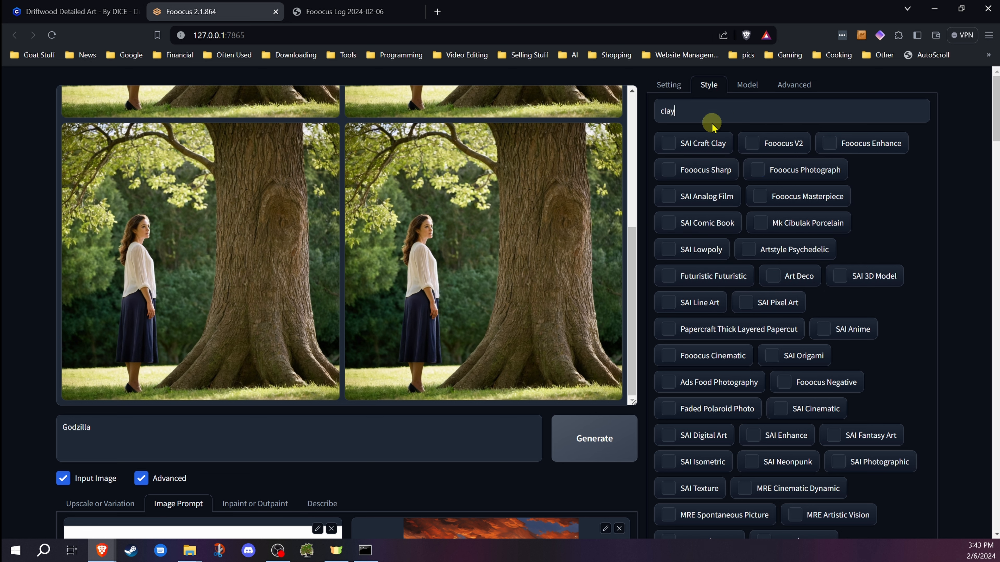
click(704, 142)
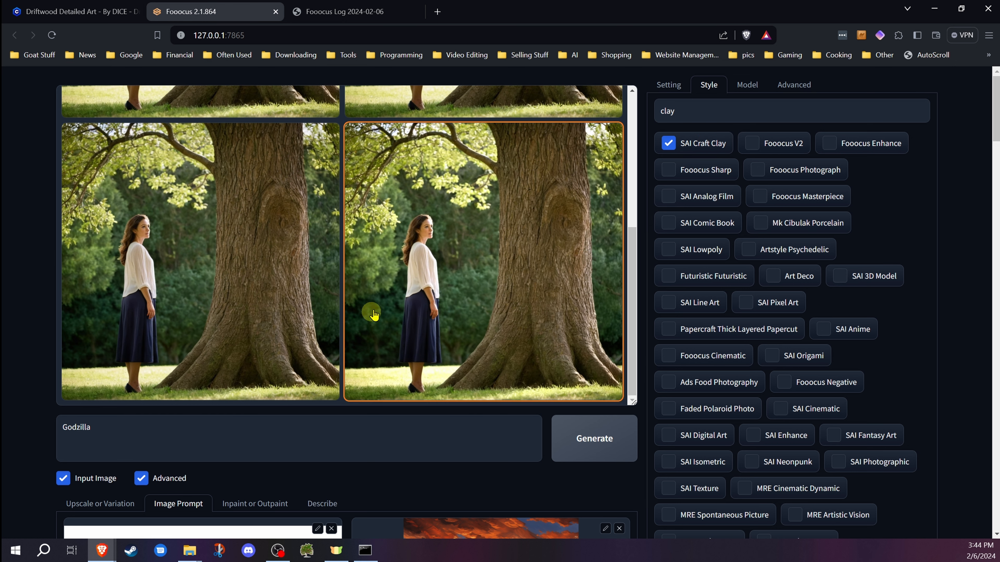
Check the image prompts and the size and quality settings, and start generating four images
scroll(45, 299, down, 5)
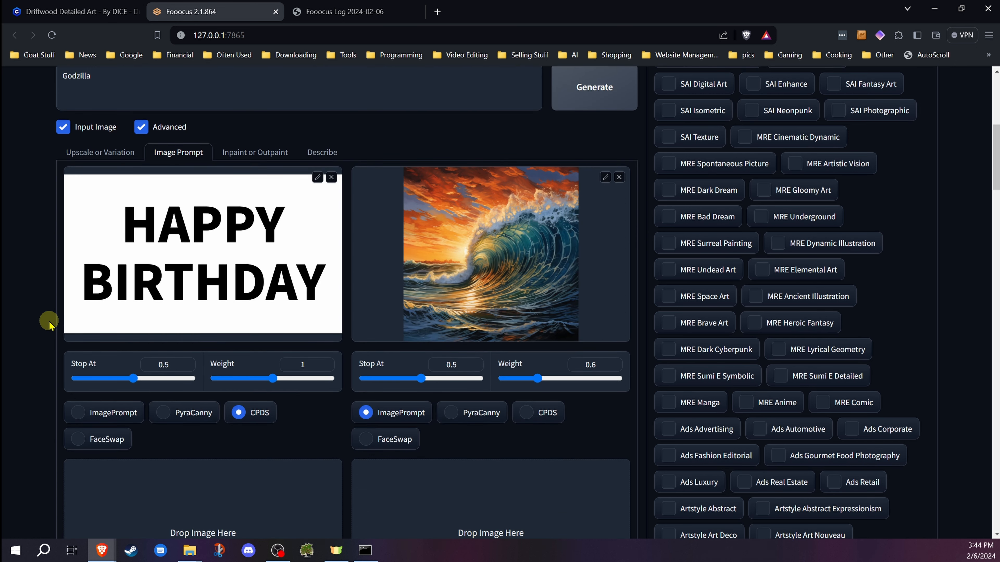
scroll(536, 377, up, 8)
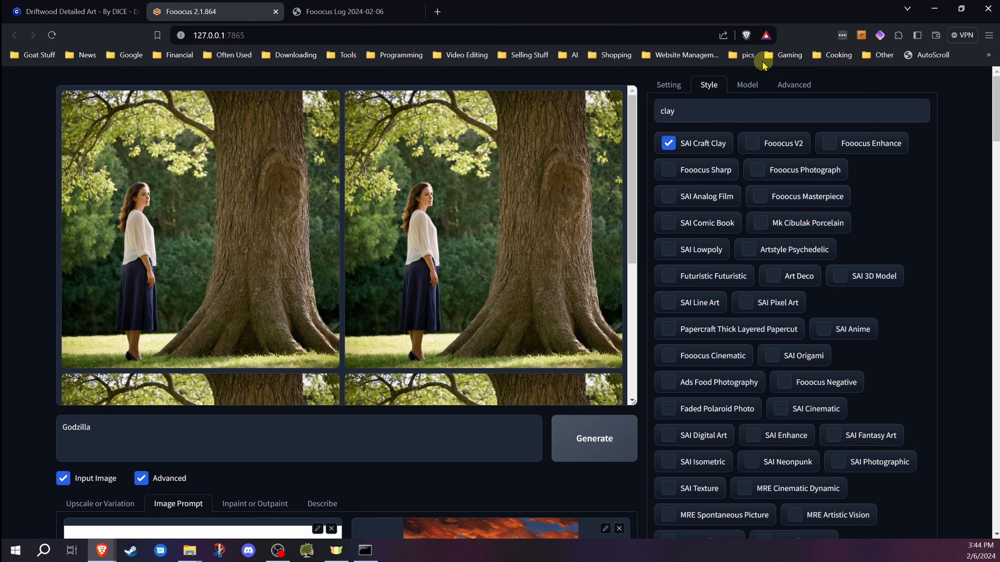
click(669, 83)
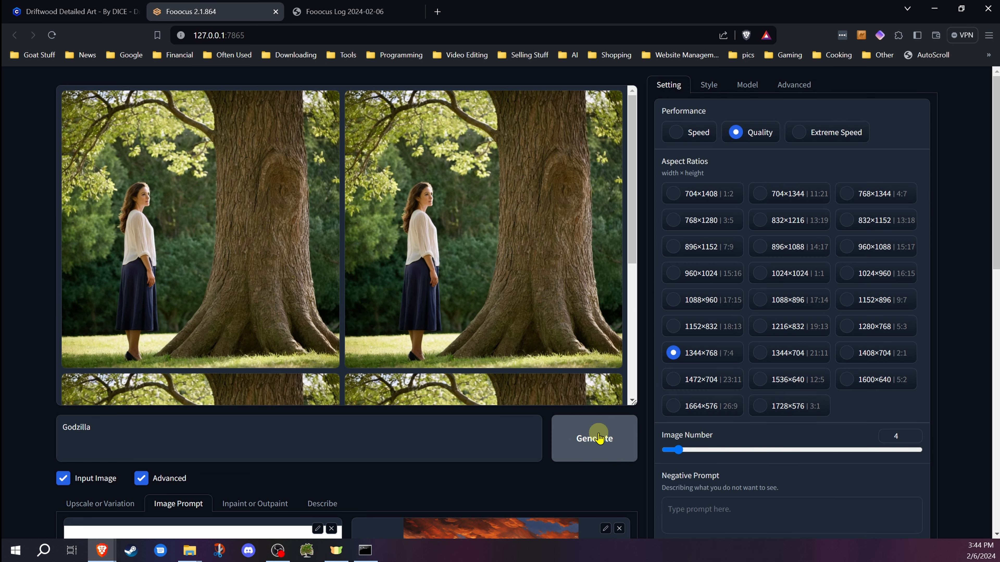
click(576, 439)
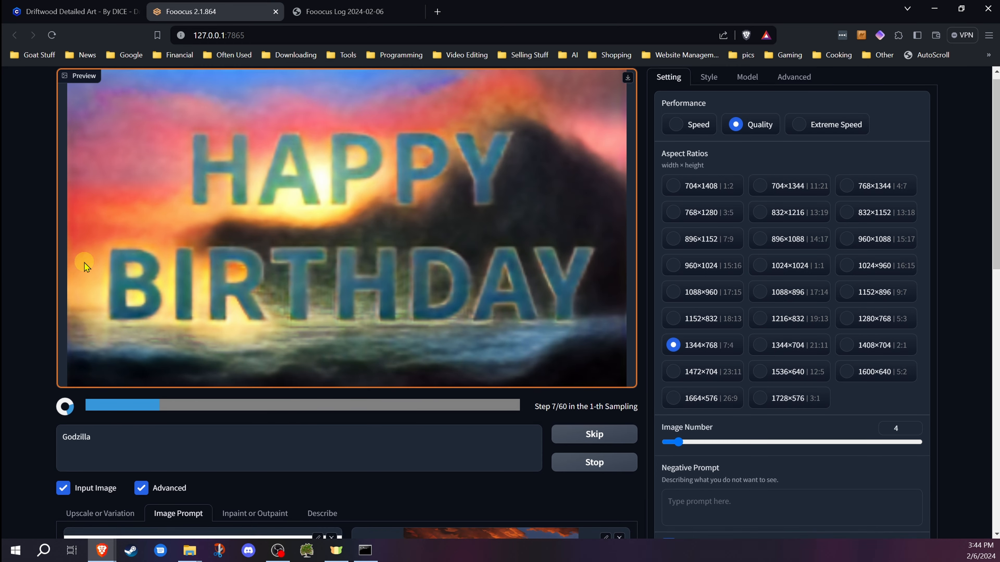
Examine how the text image, its CPDS mode, the wave painting and the Godzilla prompt shape the generation preview
scroll(82, 261, down, 3)
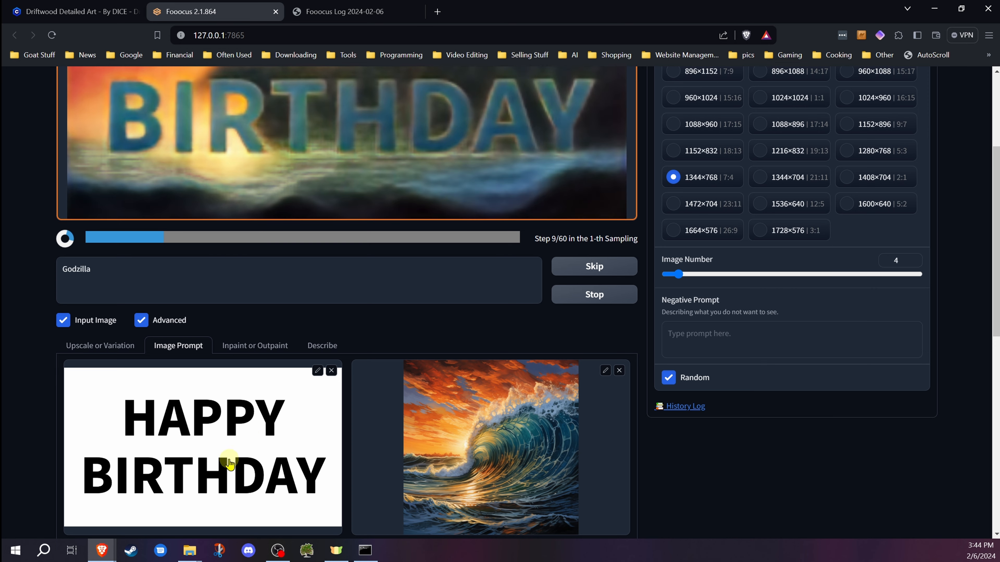
scroll(233, 469, down, 1)
scroll(230, 474, down, 2)
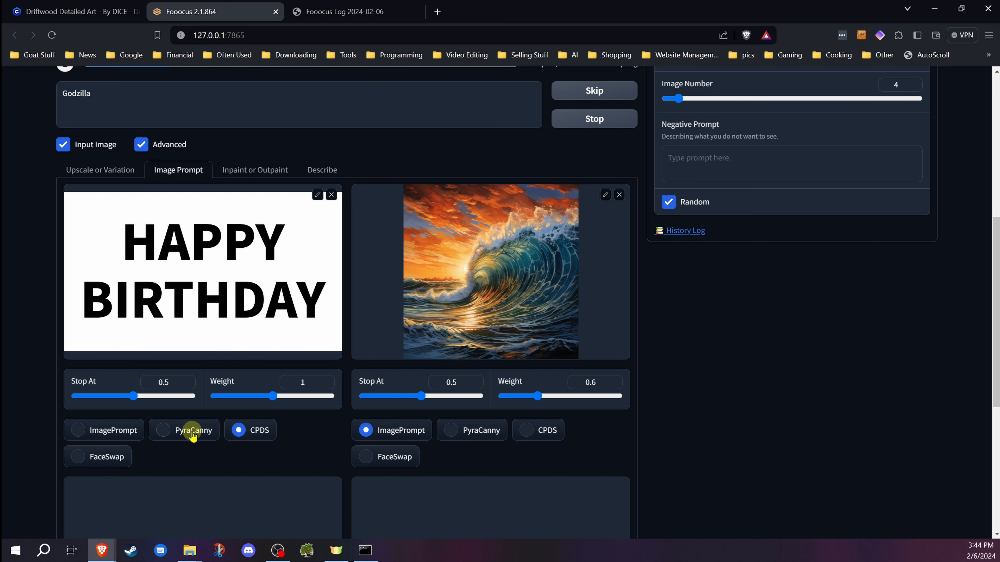
scroll(203, 425, up, 4)
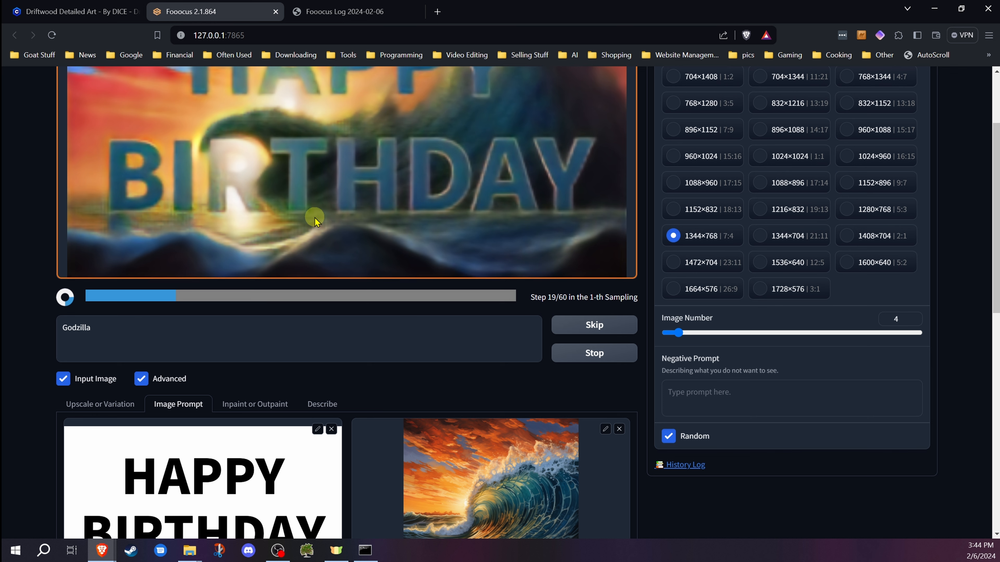
scroll(314, 218, down, 2)
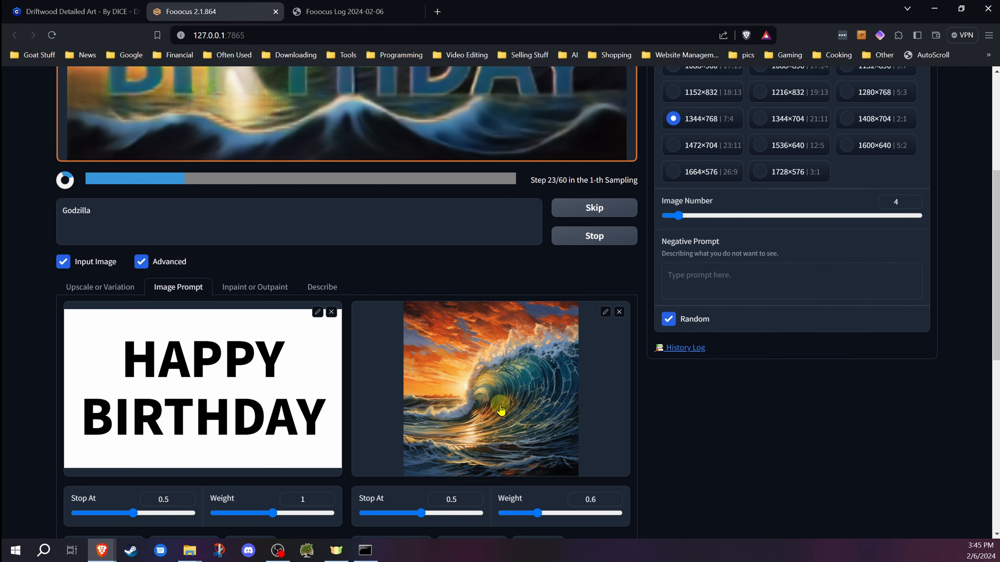
scroll(500, 410, up, 1)
scroll(500, 411, up, 3)
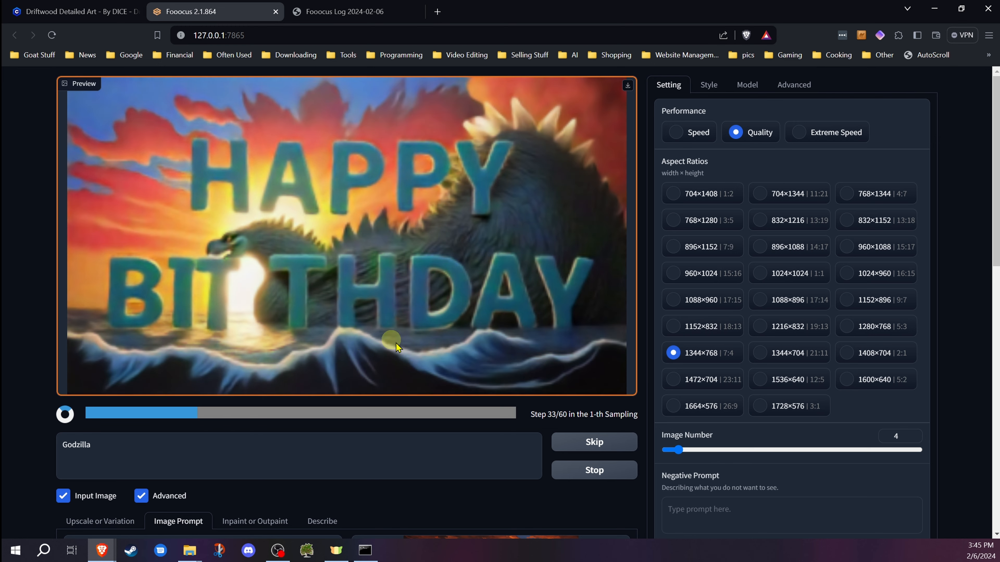
Review the selected clay style and the text image's Stop At setting against the finished image and the second preview
click(709, 87)
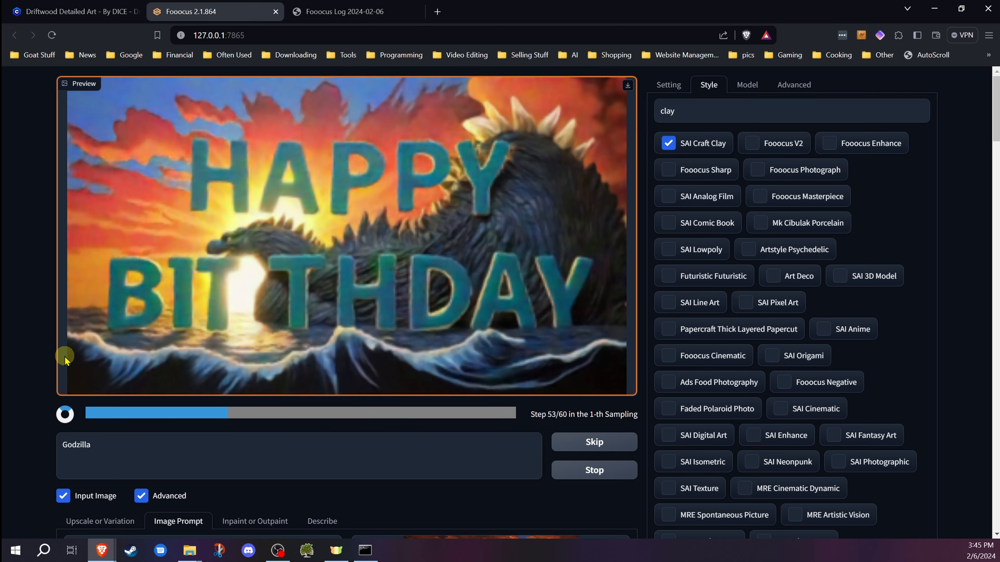
scroll(65, 356, down, 9)
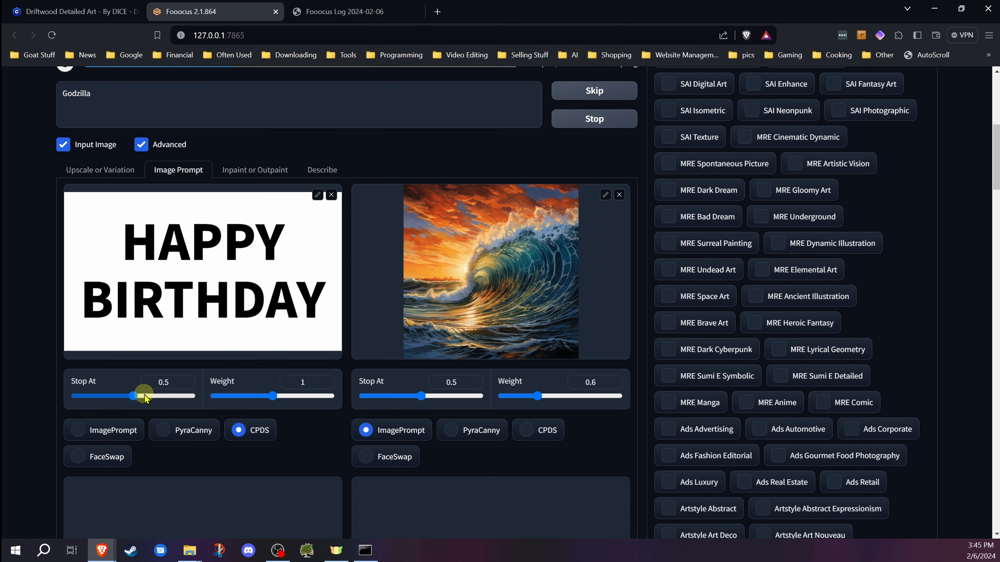
scroll(87, 272, up, 9)
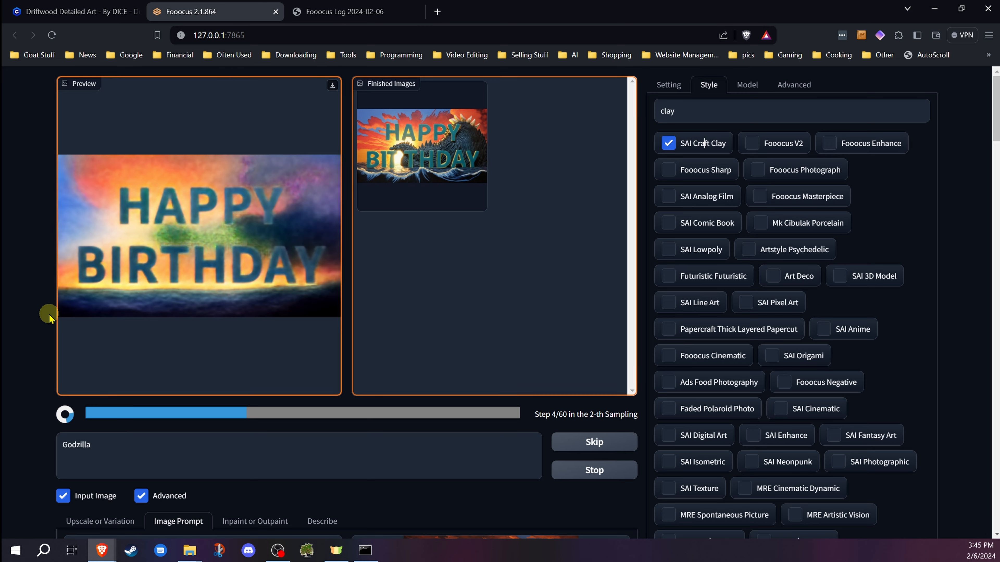
scroll(49, 315, down, 8)
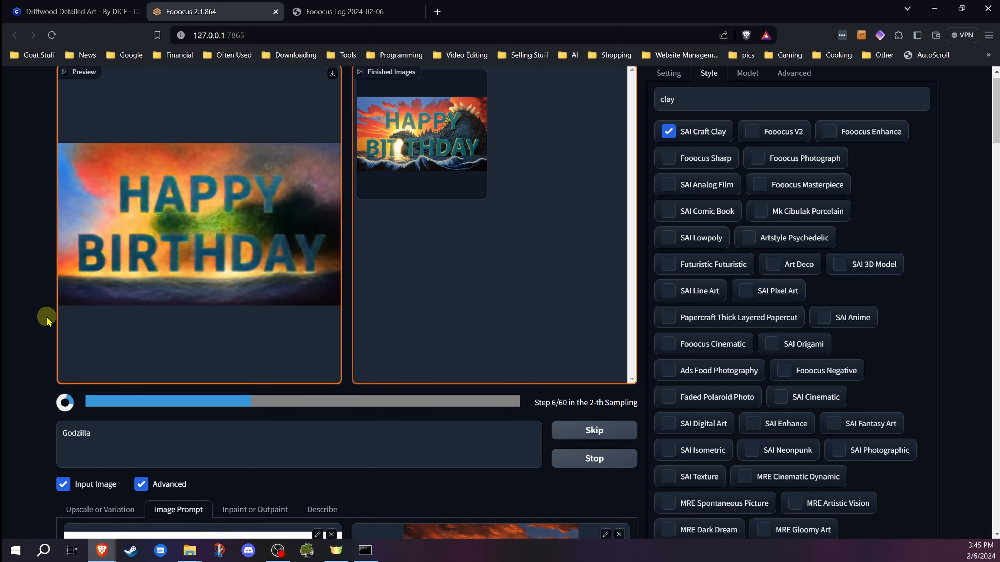
scroll(44, 354, down, 1)
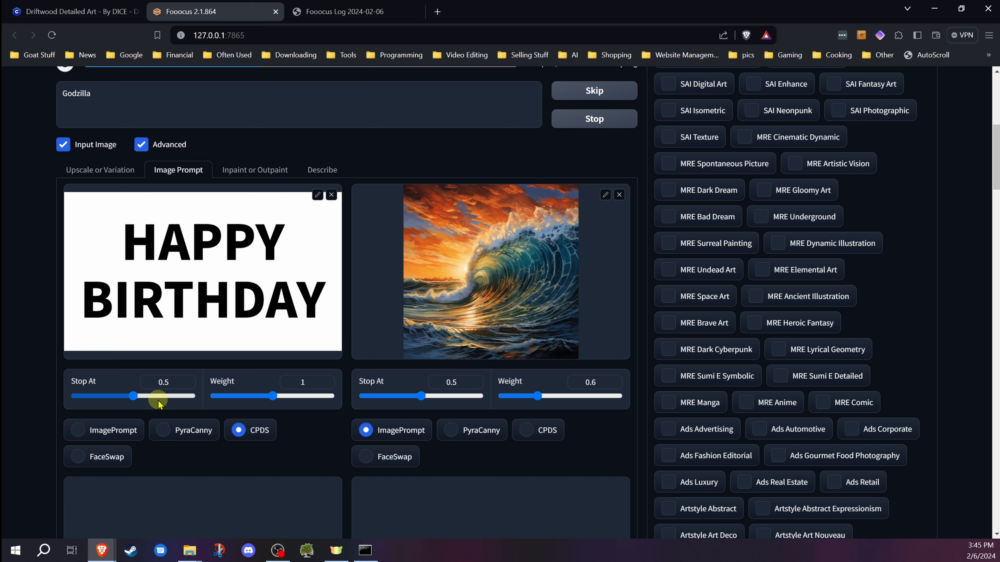
scroll(204, 337, up, 7)
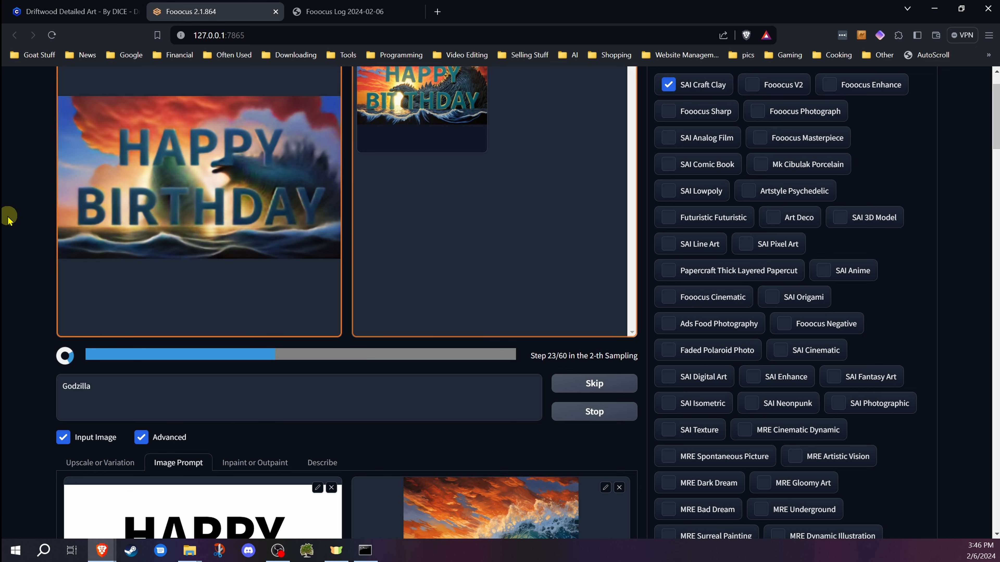
scroll(29, 297, up, 1)
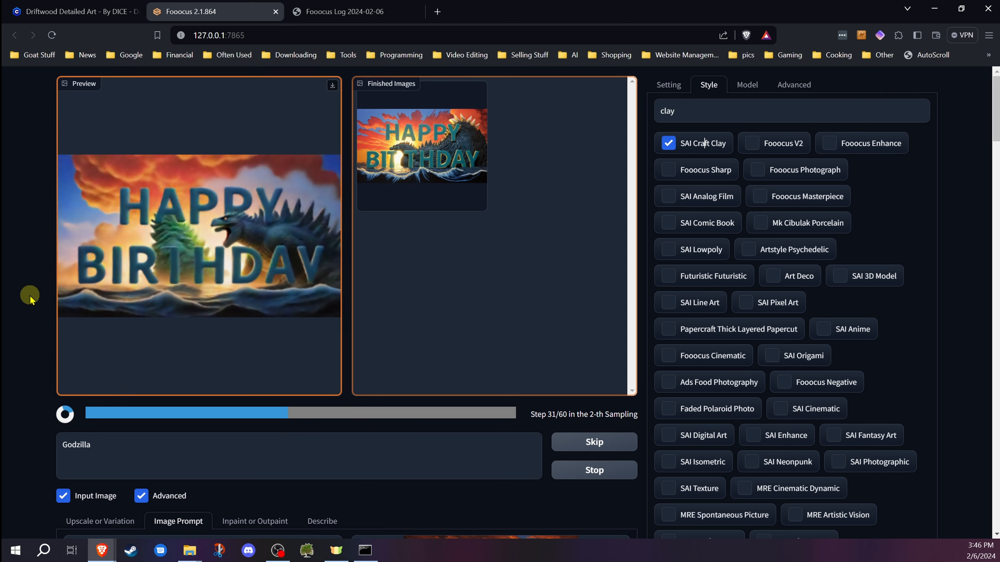
Stop the running generation and raise the HAPPY BIRTHDAY image's Stop At value to 0.763
click(602, 471)
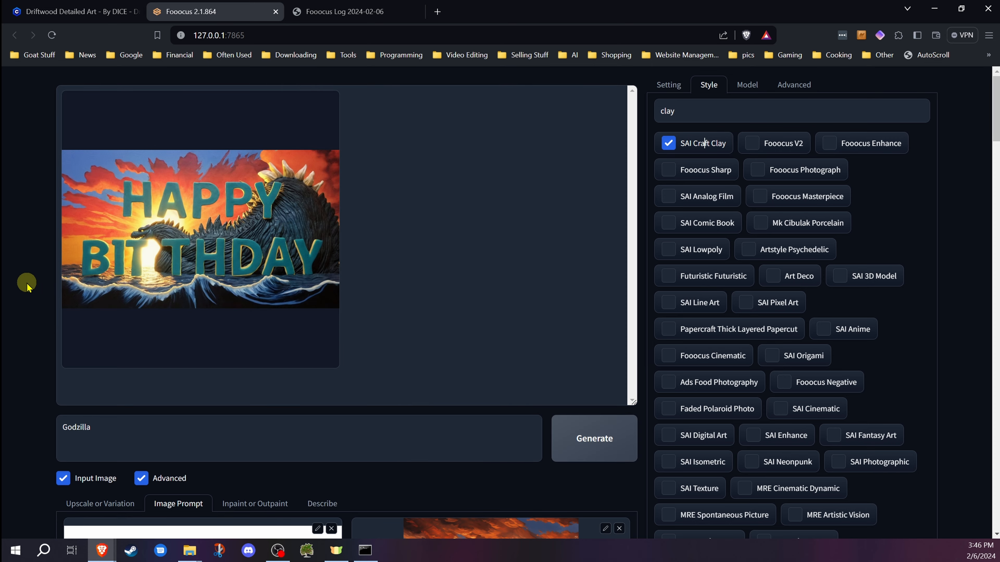
scroll(26, 287, down, 10)
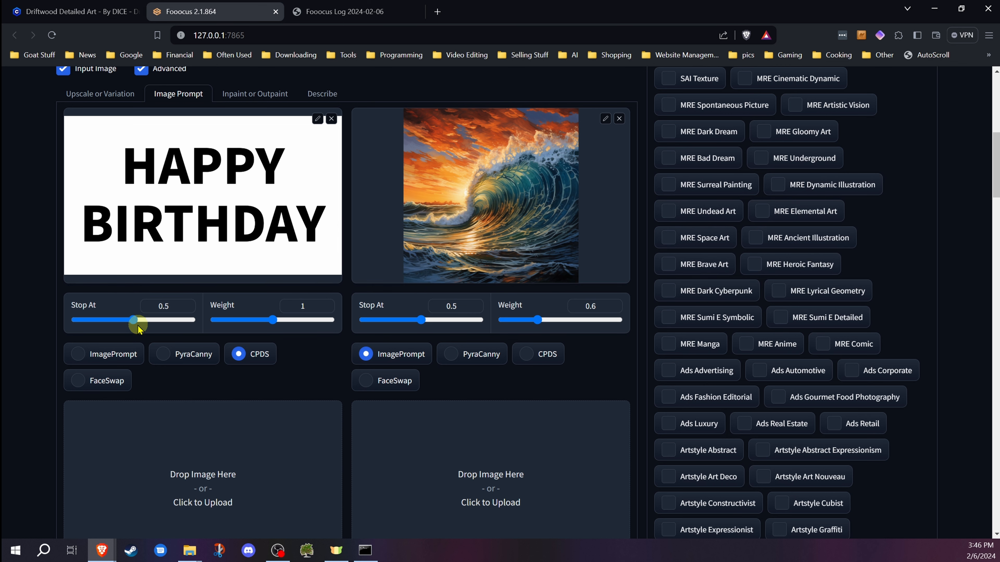
click(135, 321)
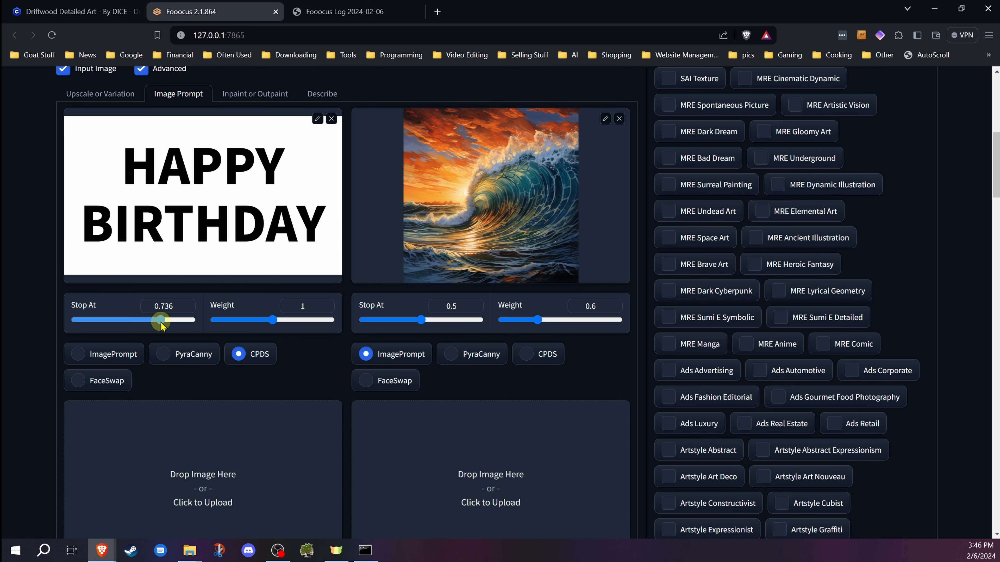
scroll(94, 331, up, 10)
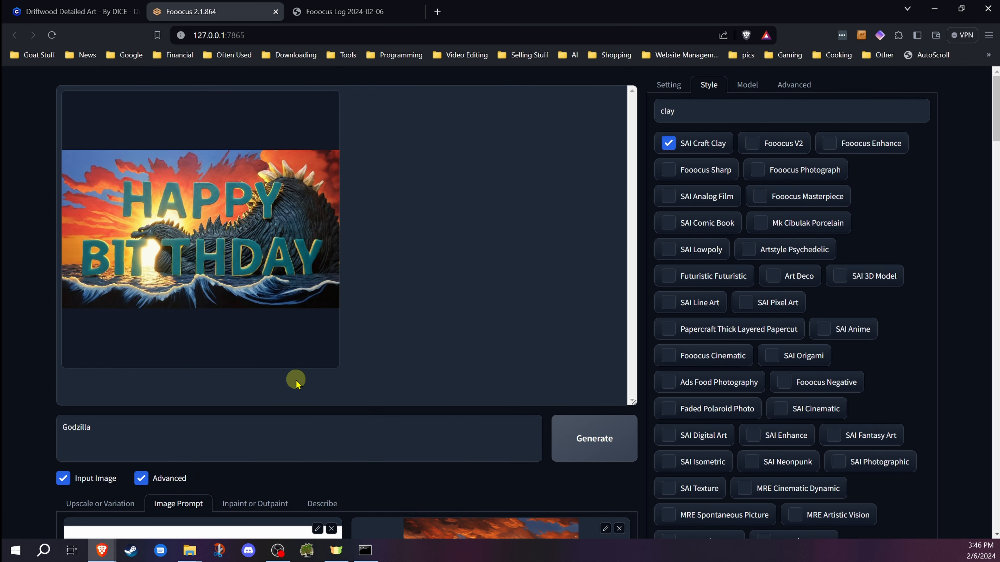
Generate the images again and check the preview's lettering against the text image and its Stop At setting
click(590, 437)
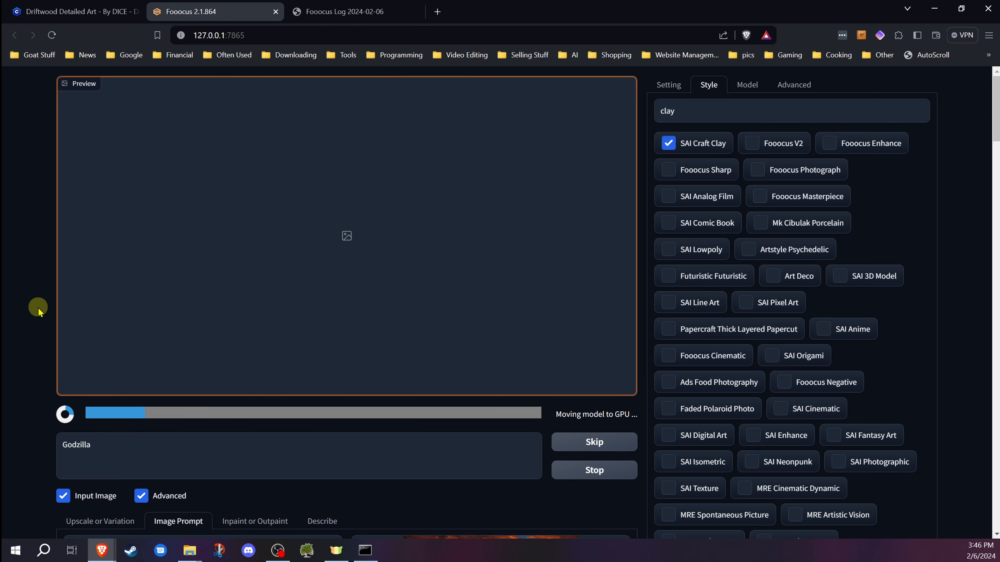
scroll(38, 311, down, 5)
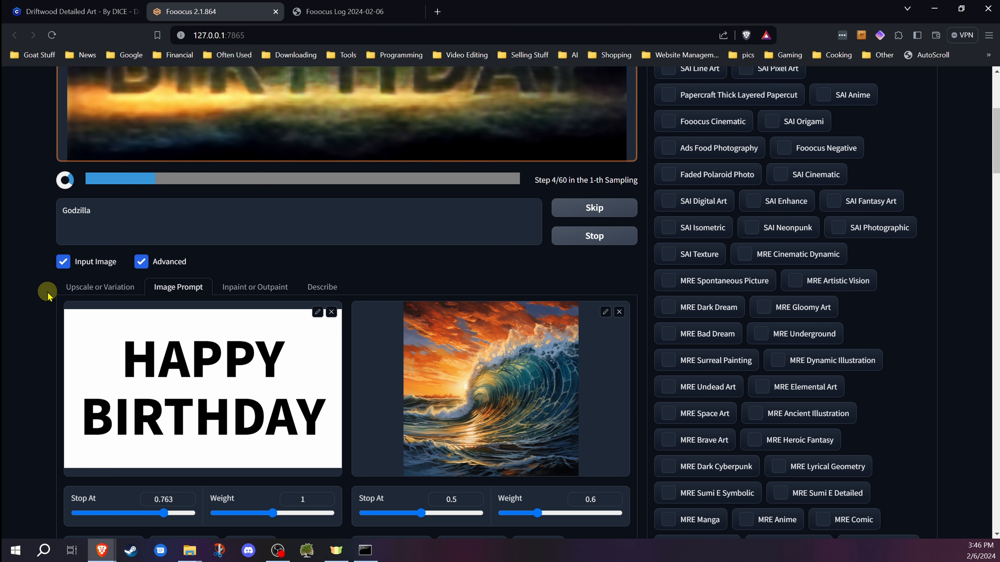
scroll(46, 275, up, 6)
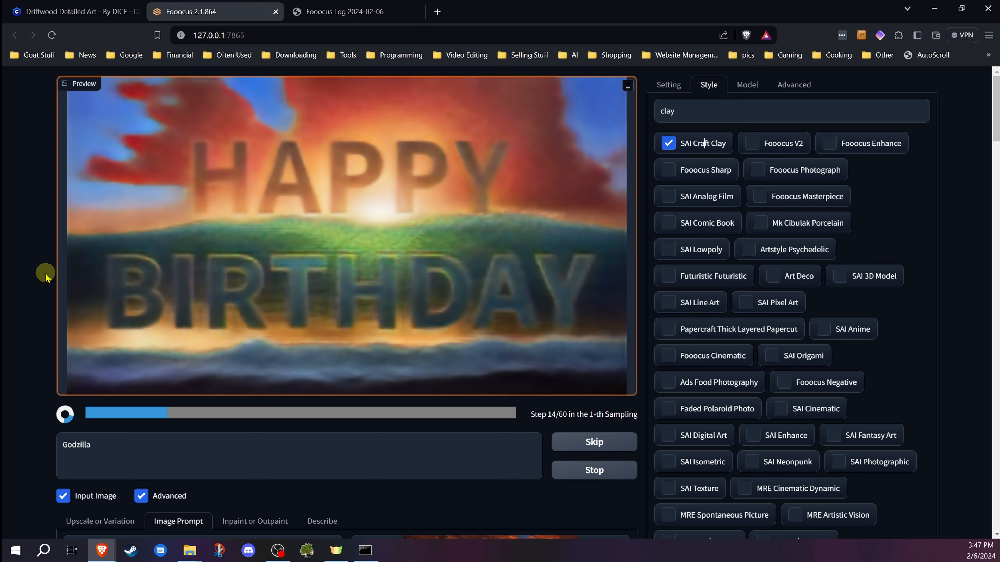
scroll(107, 264, down, 6)
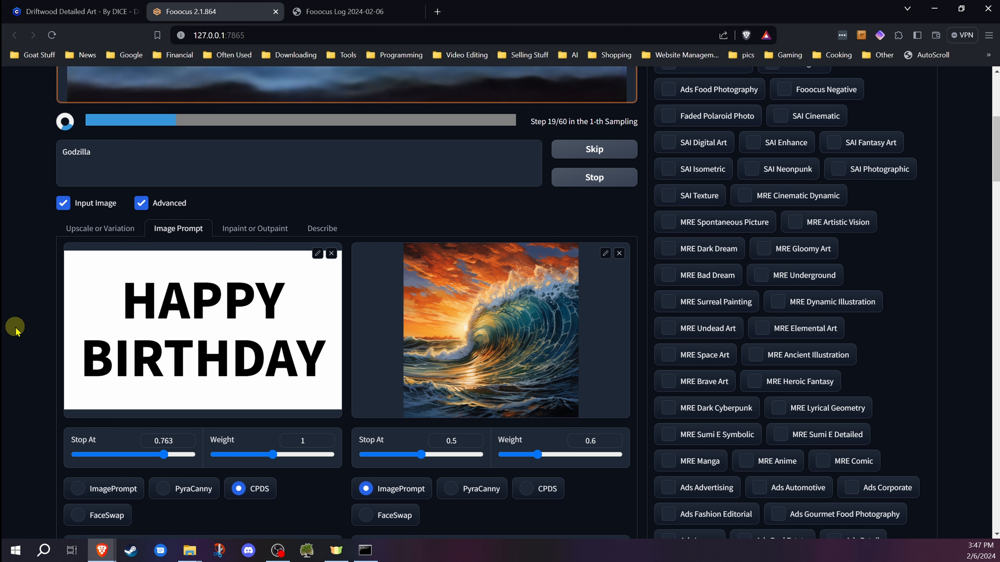
Compare the finished image thumbnails with the HAPPY BIRTHDAY image and its Stop At setting
scroll(23, 323, up, 6)
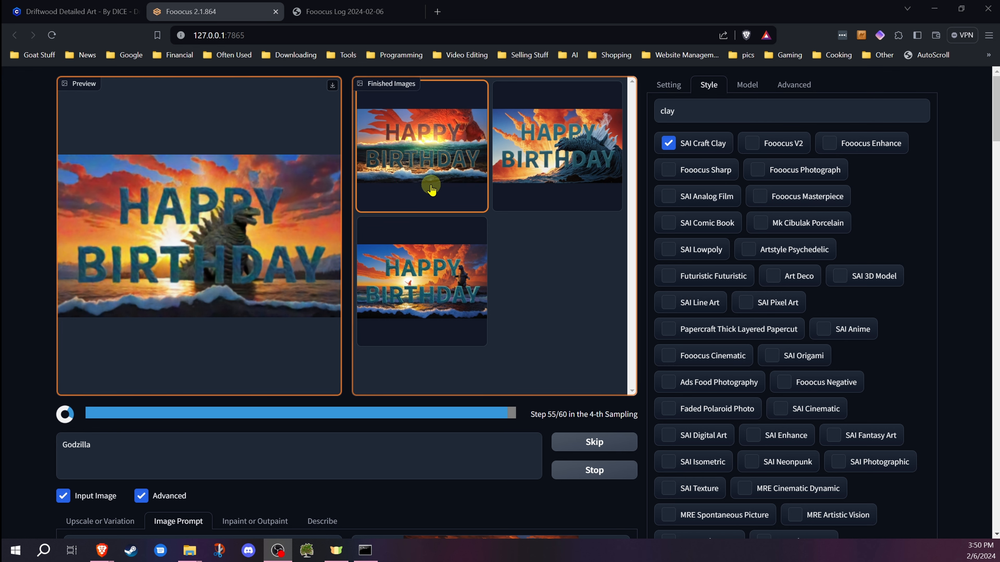
scroll(20, 388, down, 5)
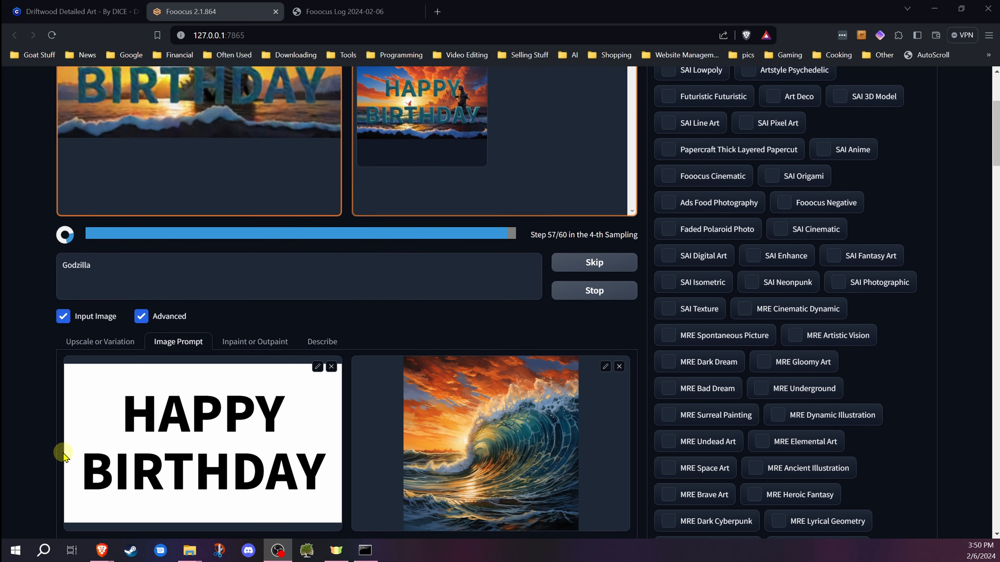
scroll(63, 454, down, 3)
drag(157, 454, 163, 458)
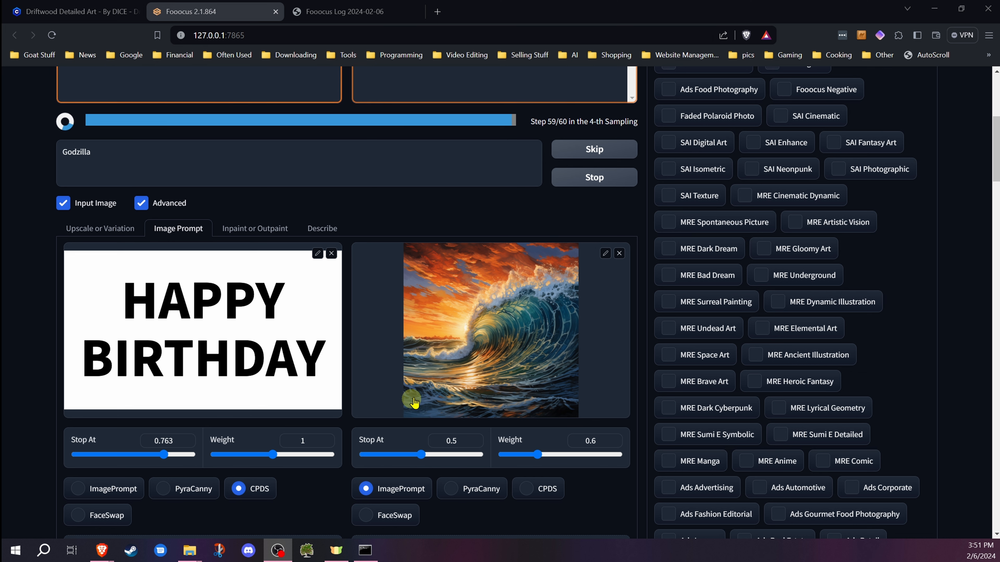
Enlarge the first generated HAPPY BIRTHDAY image and view the other three in turn, comparing the clay lettering and Godzilla
scroll(416, 390, up, 6)
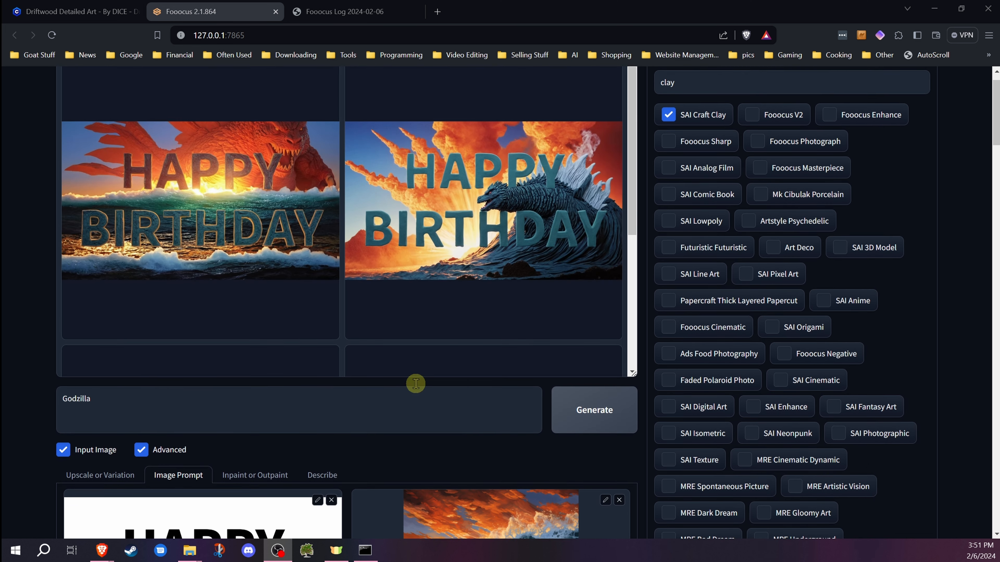
scroll(415, 384, up, 1)
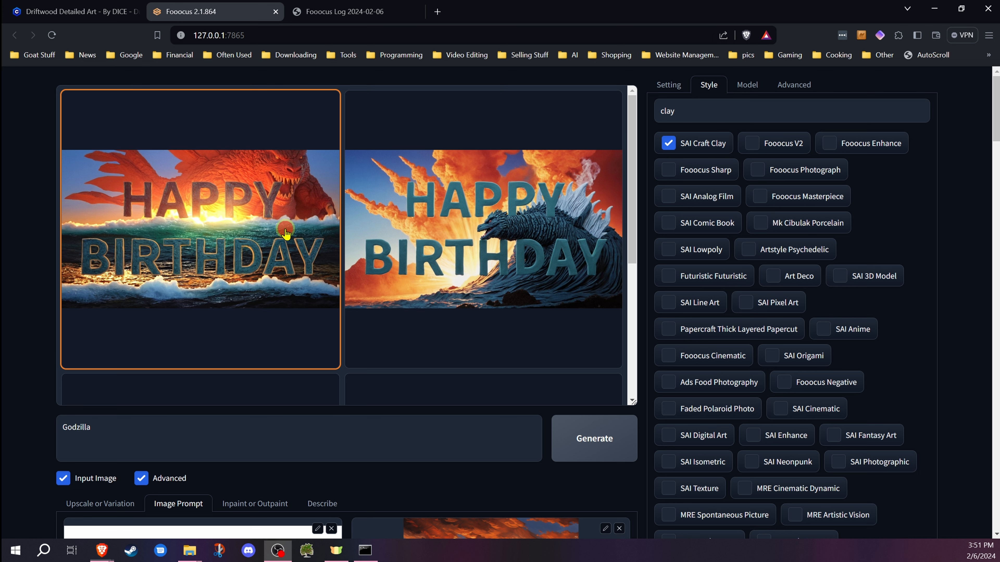
click(286, 233)
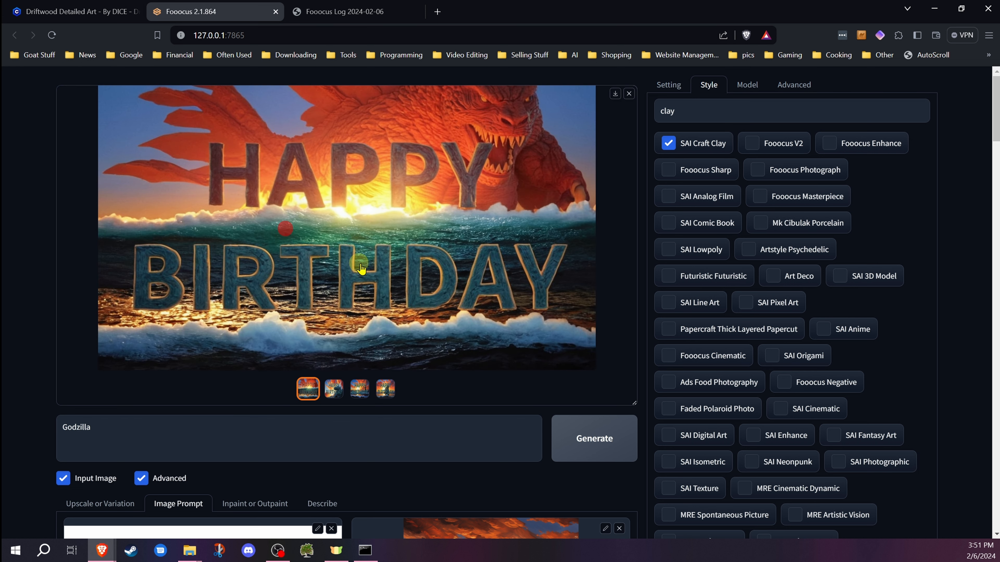
click(332, 393)
click(361, 388)
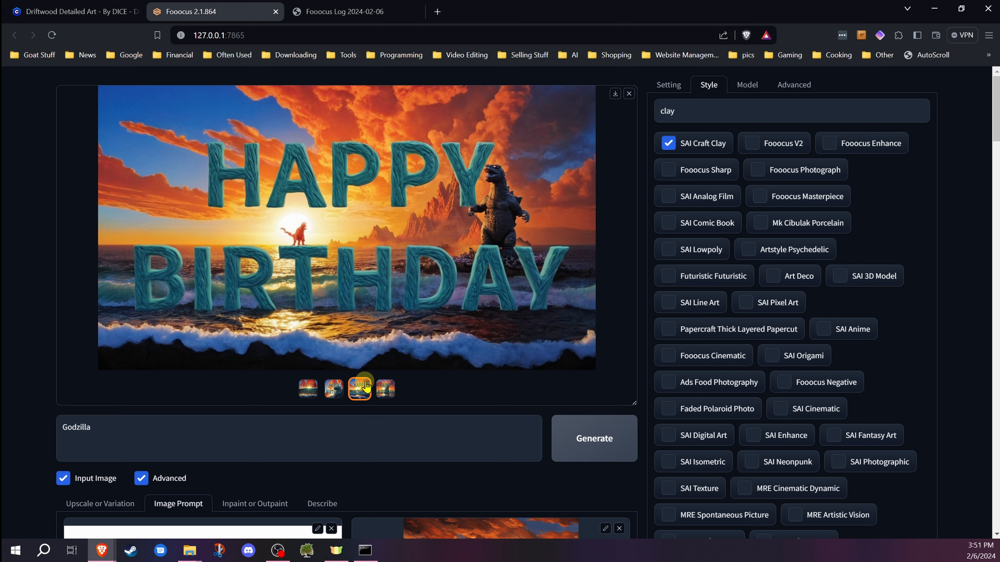
mouse_move(665, 143)
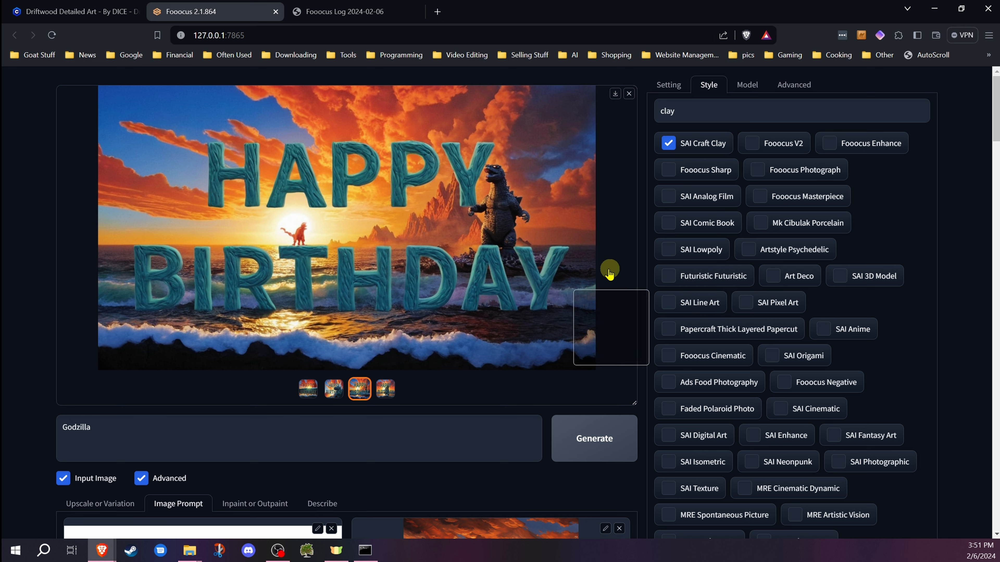
click(386, 389)
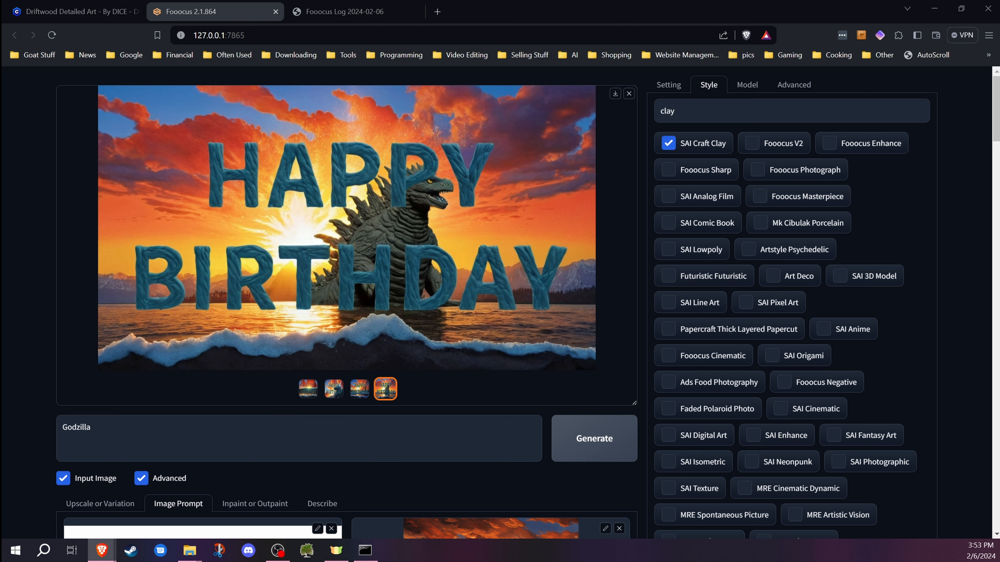